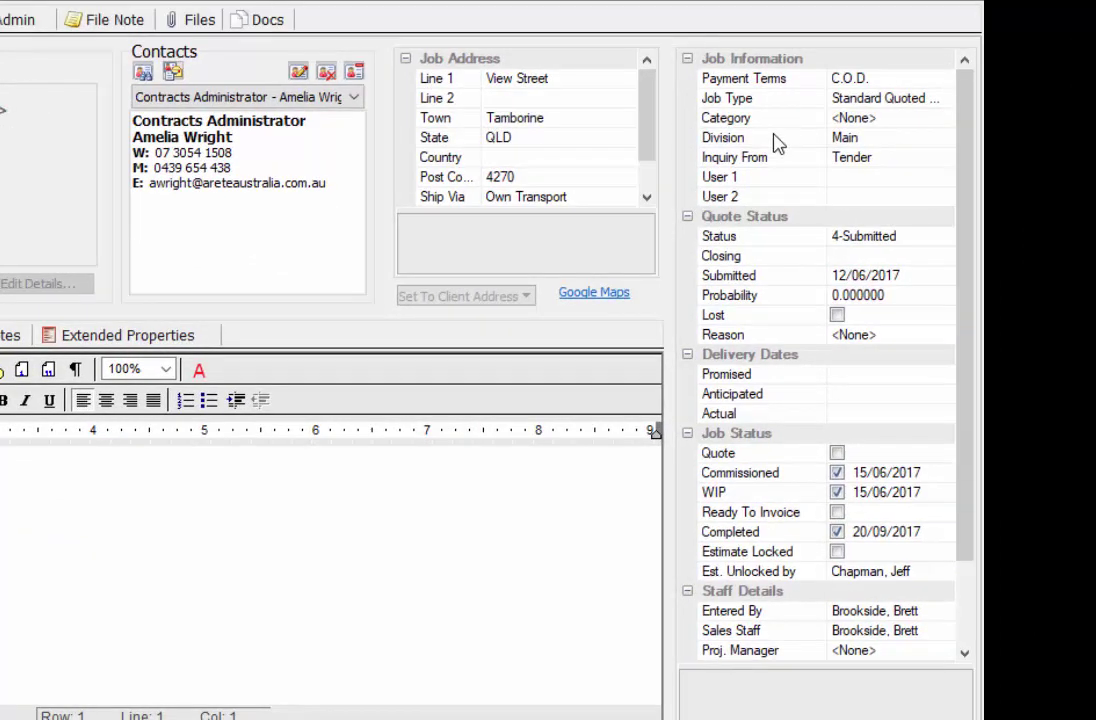
Create a new quote for the client Manager Software Builders, finding it with the search term "manager"
click(879, 157)
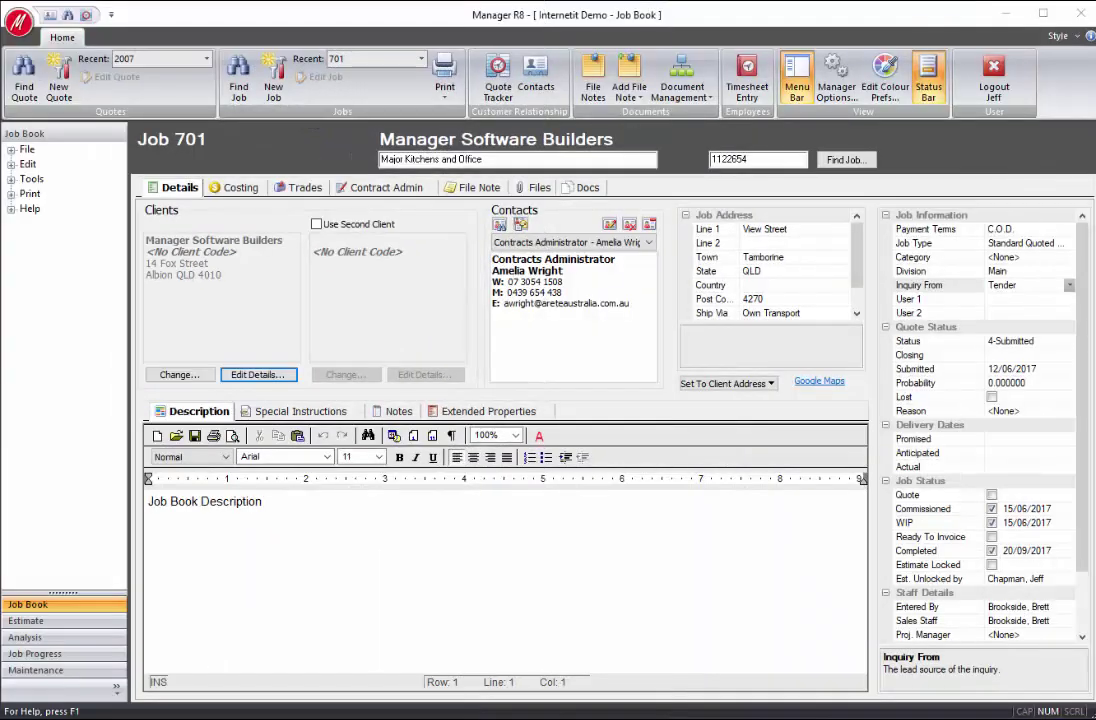
click(62, 86)
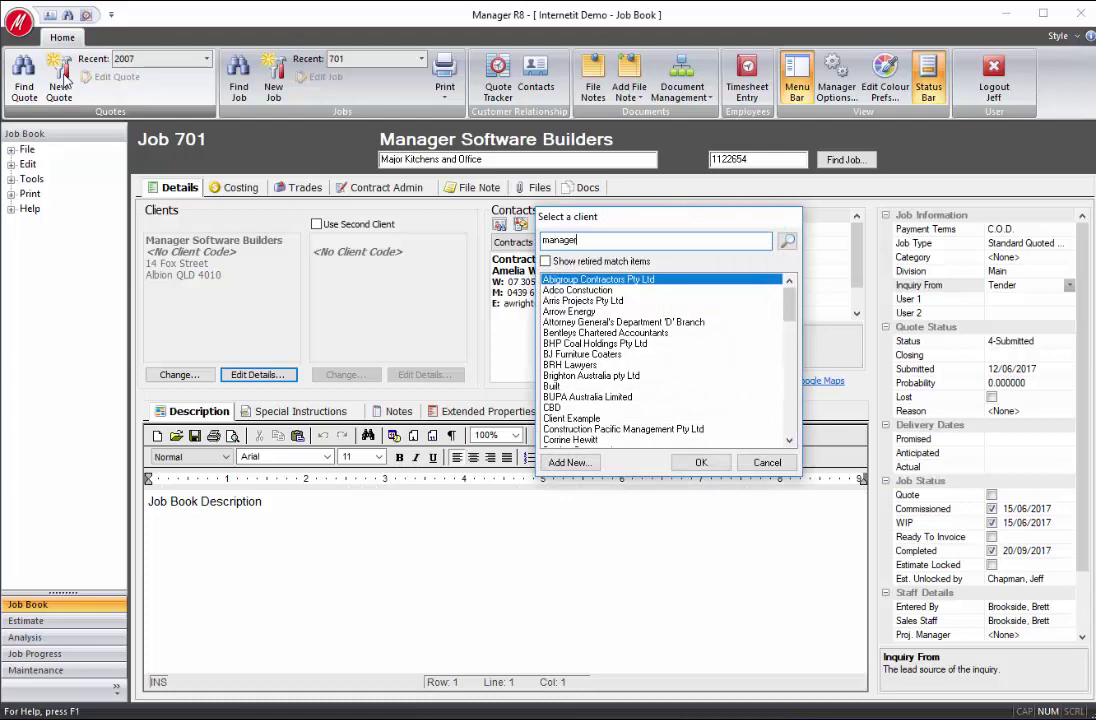
text(manager)
key(Return)
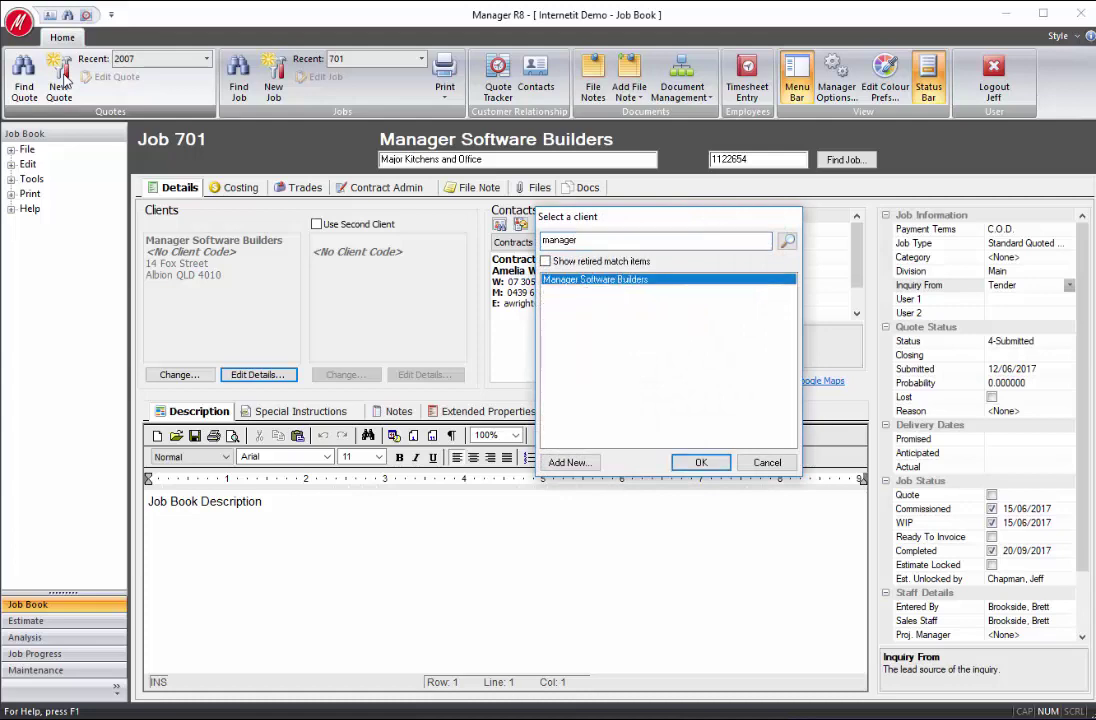
click(703, 462)
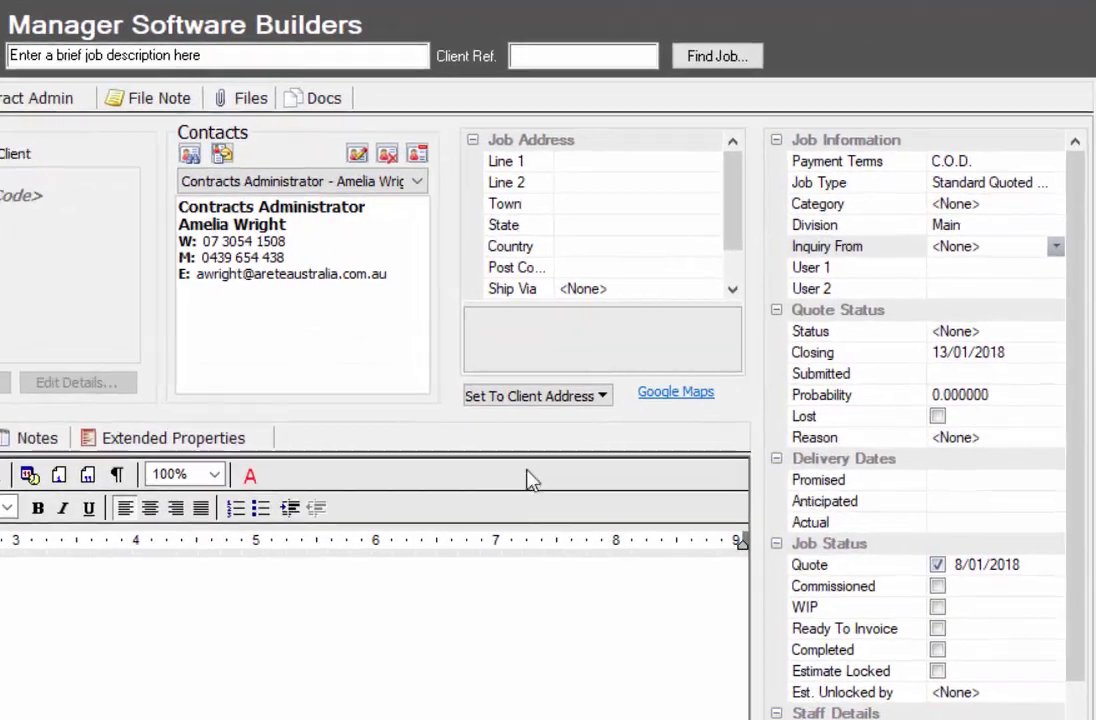
Set the quote's inquiry source to Repeat Business and its status to 0-Initial Enquiry
click(619, 163)
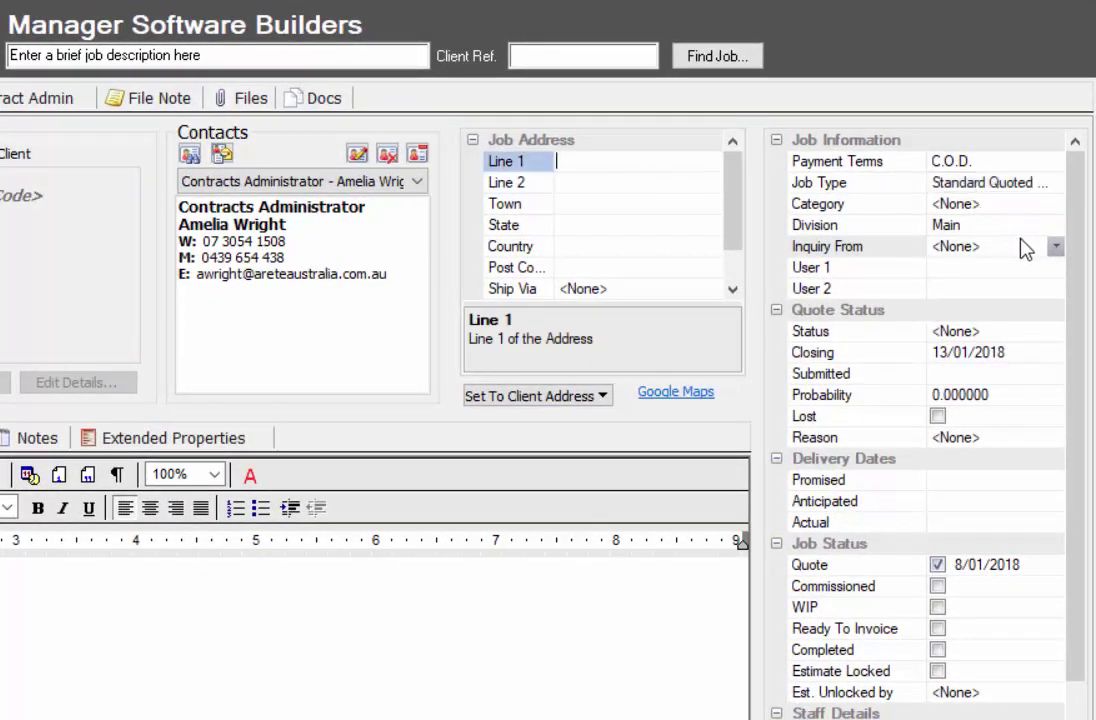
click(1055, 248)
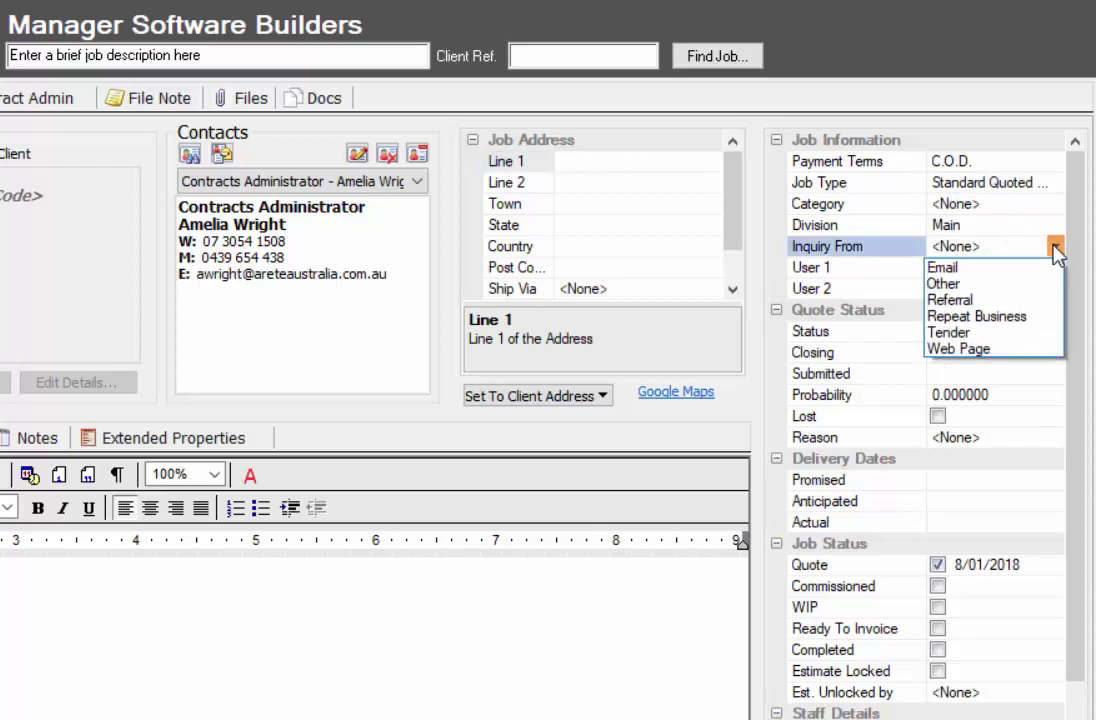
click(988, 317)
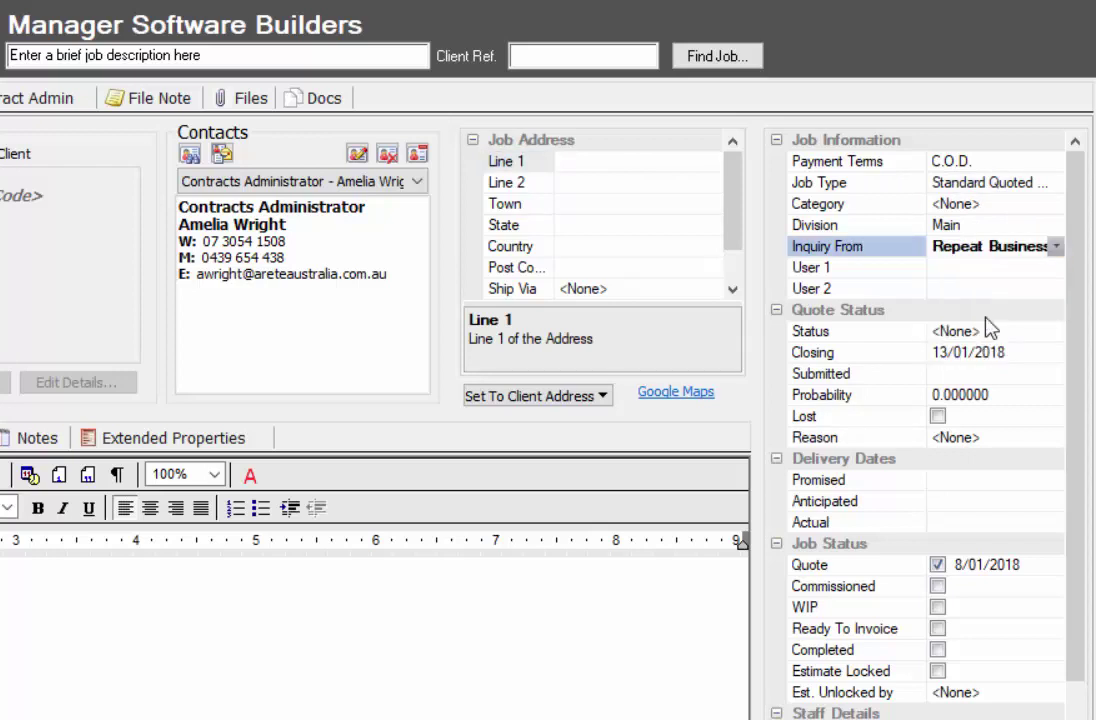
click(1020, 334)
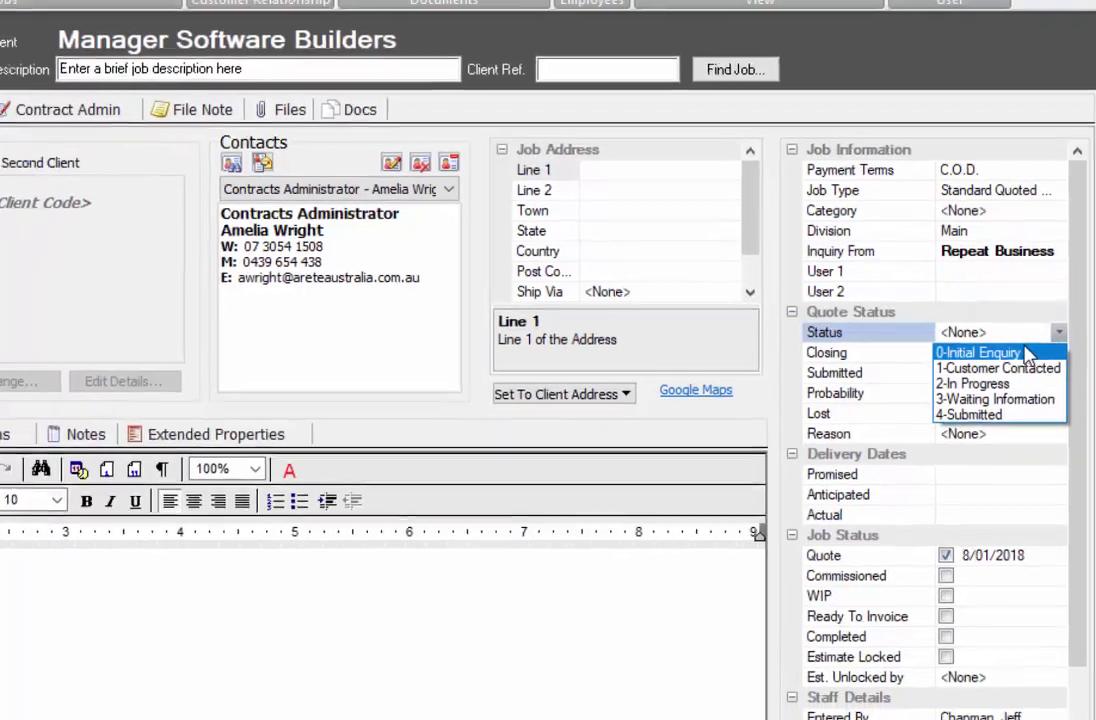
click(1035, 350)
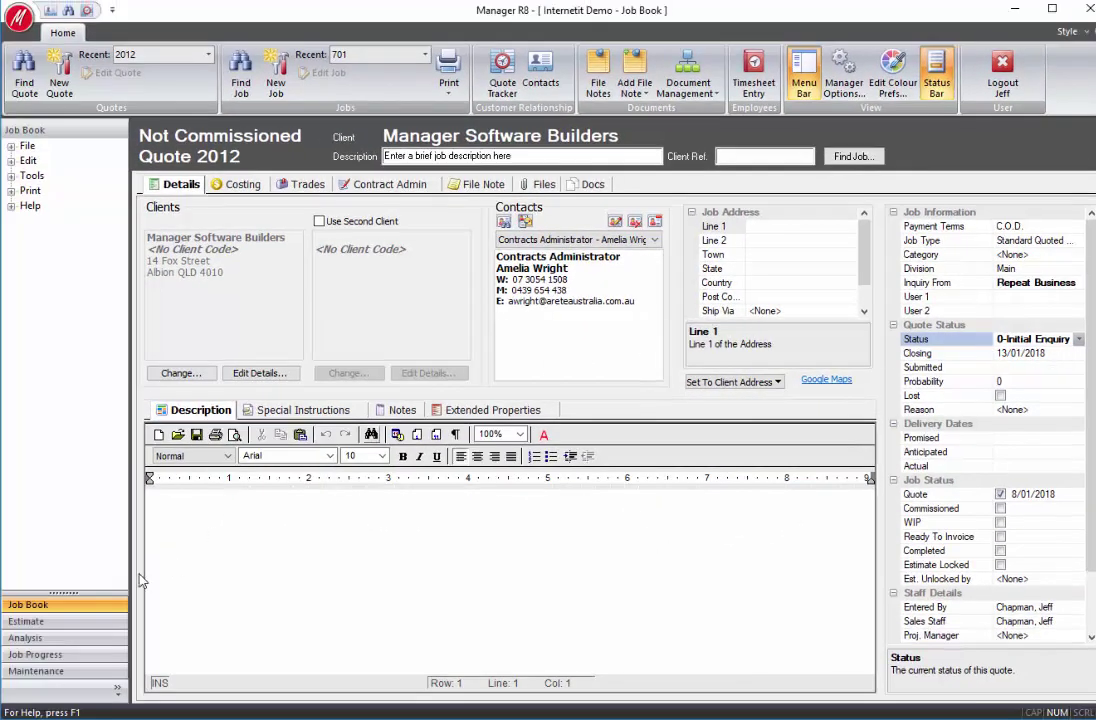
Open the quote's estimate and add a category named "Category - Cabinets" under Quote 2012
click(40, 622)
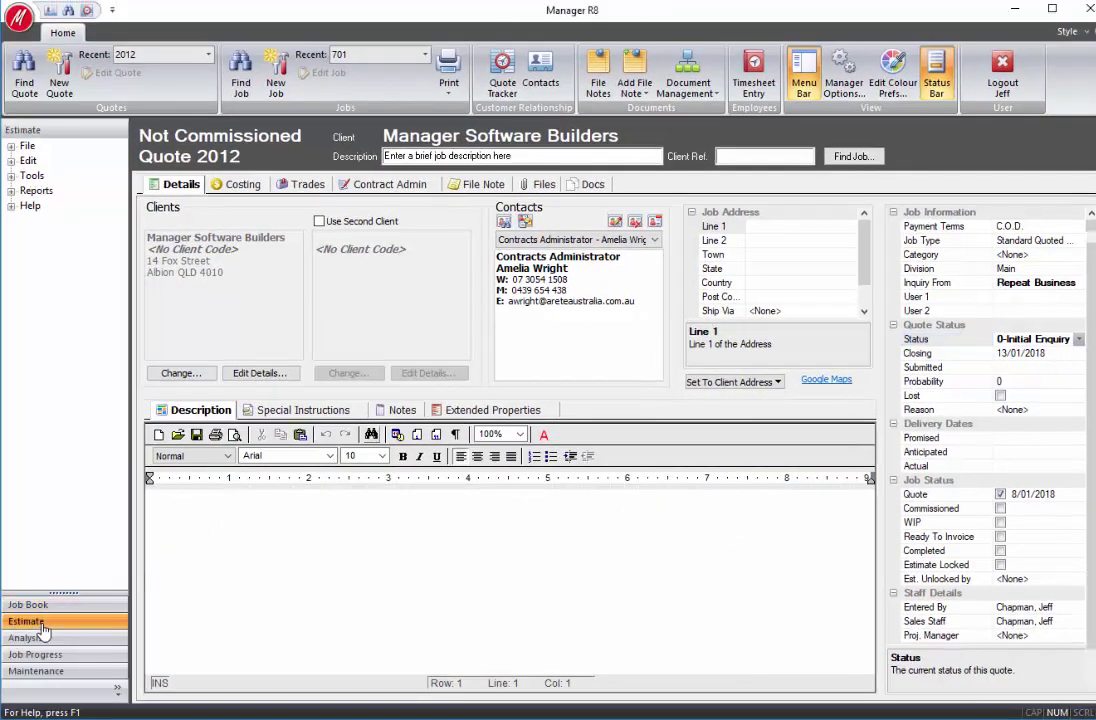
click(195, 214)
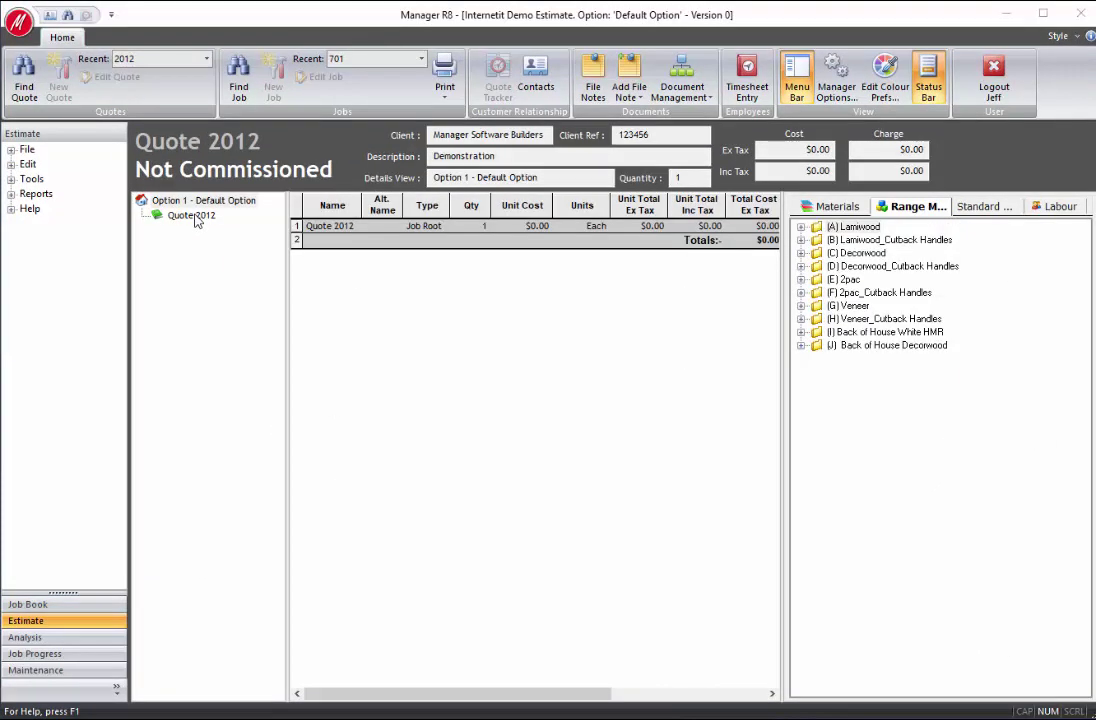
right_click(196, 215)
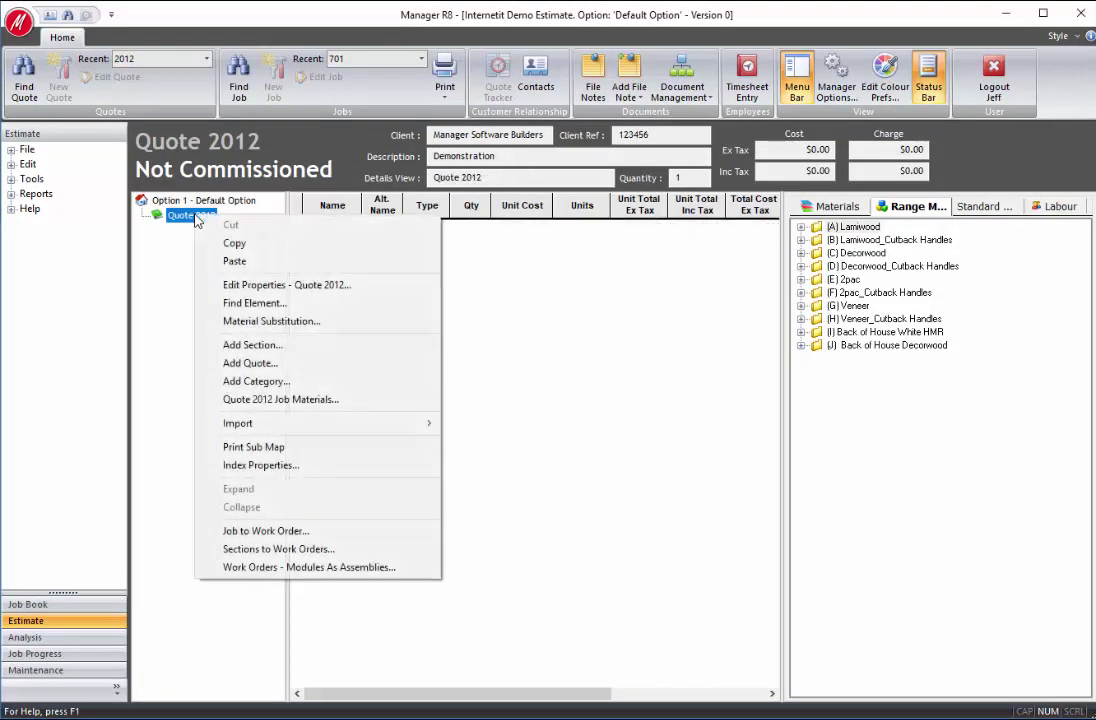
click(248, 385)
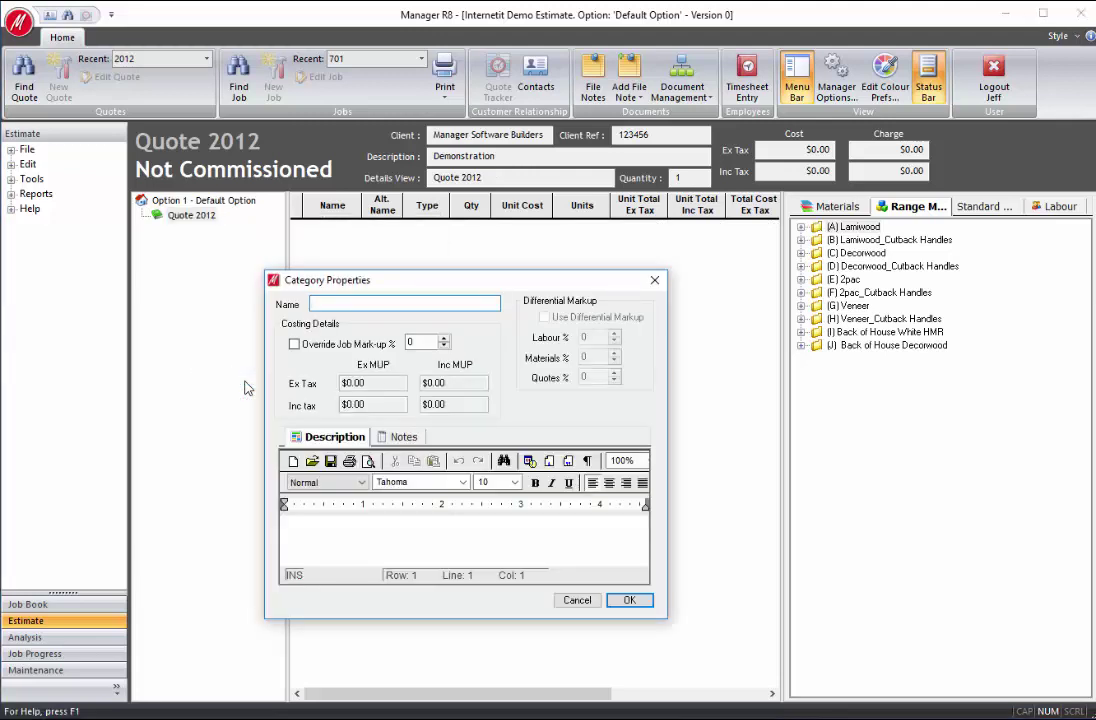
text(Category - Cabinets)
click(629, 600)
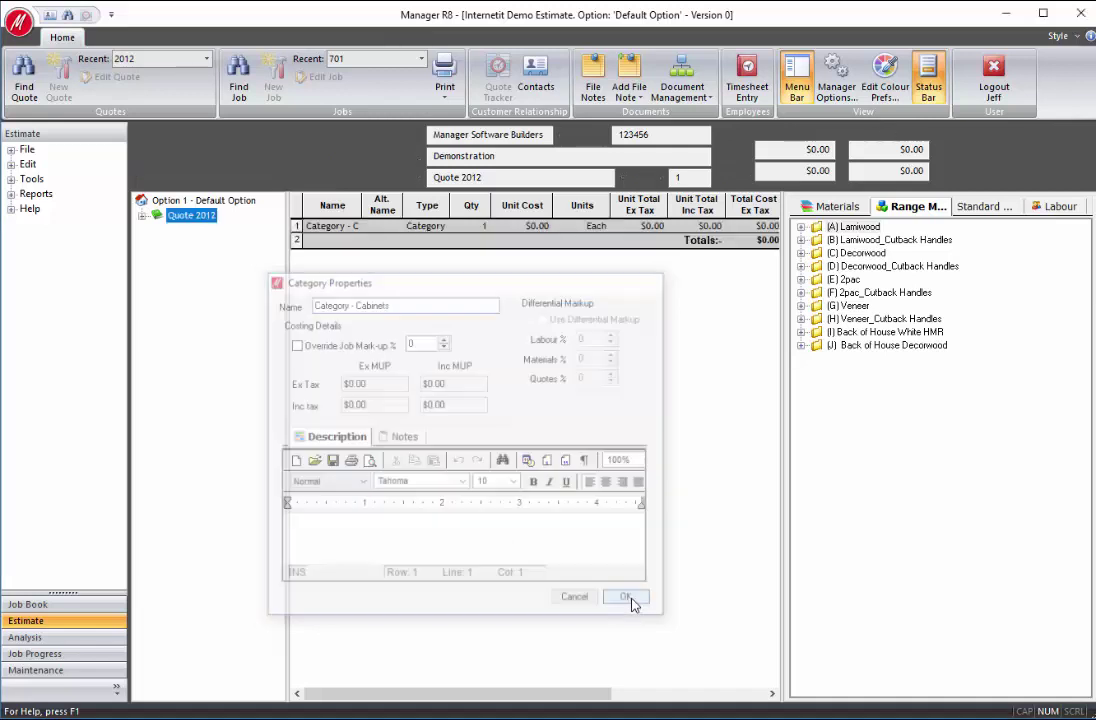
Add a section named "Section 1 Cabinets" under Category - Cabinets
click(143, 216)
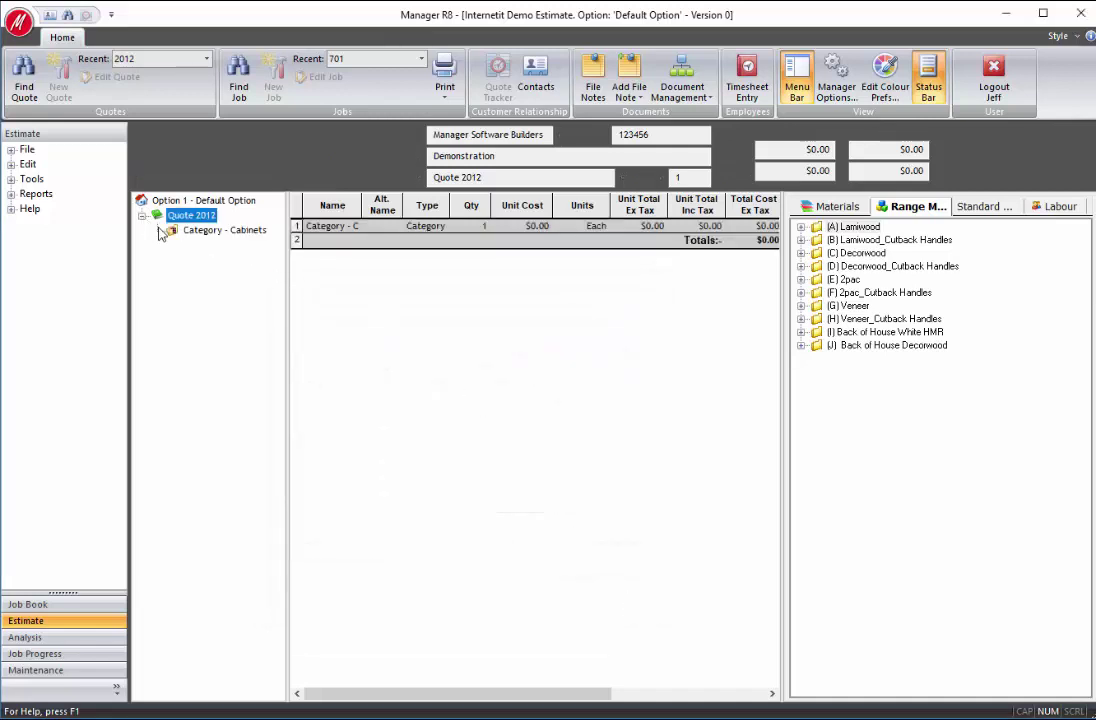
right_click(215, 236)
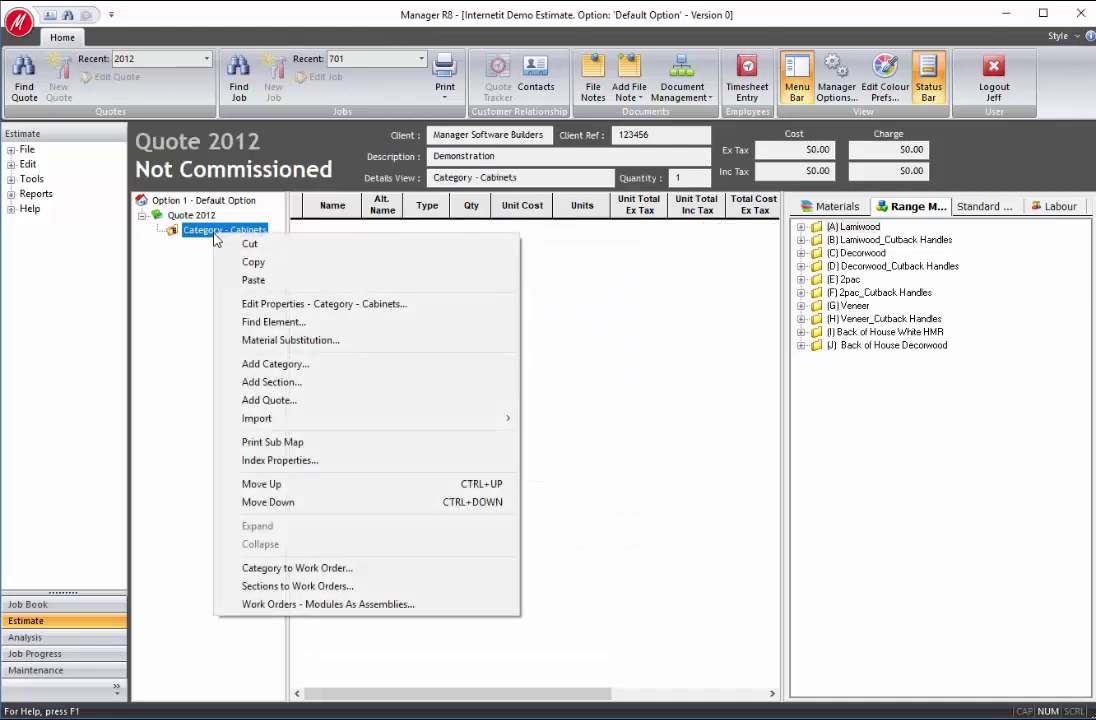
click(266, 383)
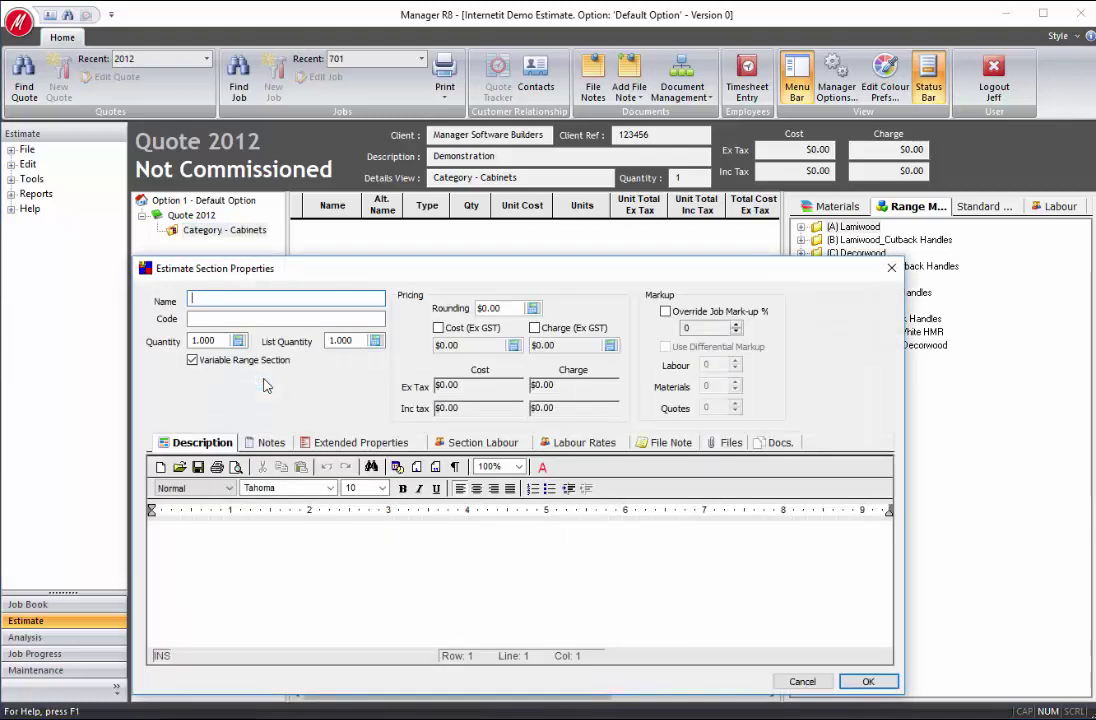
text(Section 1 Cabinets)
click(867, 681)
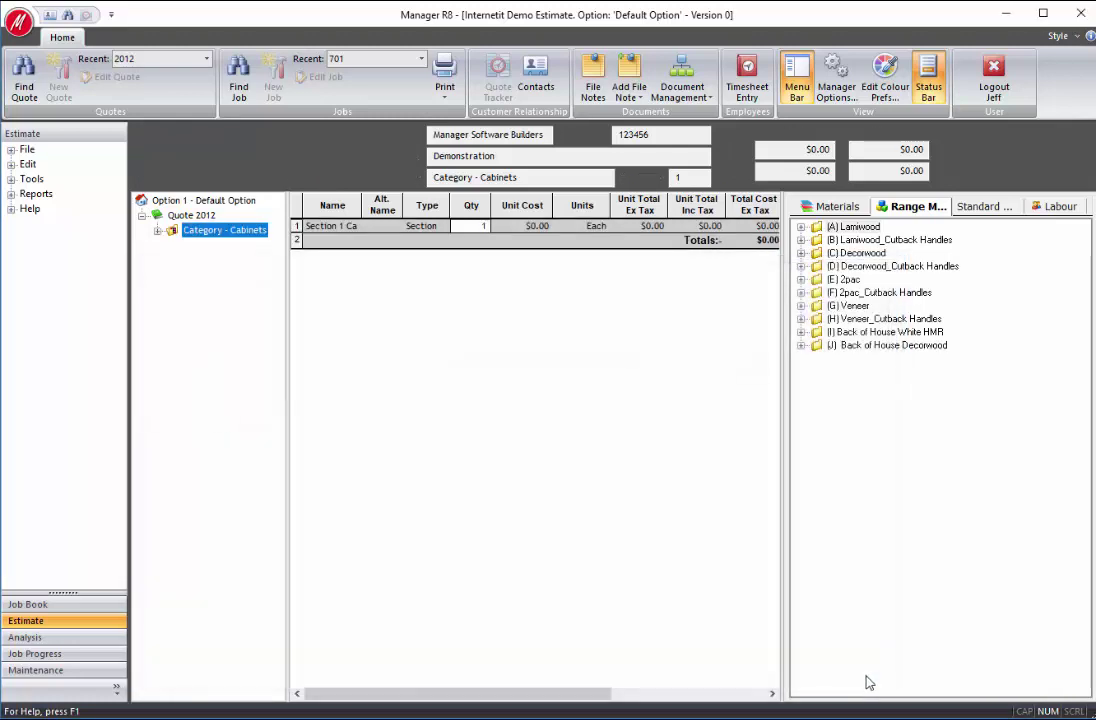
Add one Base_2 Door 1000 module from the (A) Lamiwood range to Section 1 Cabinets
click(157, 231)
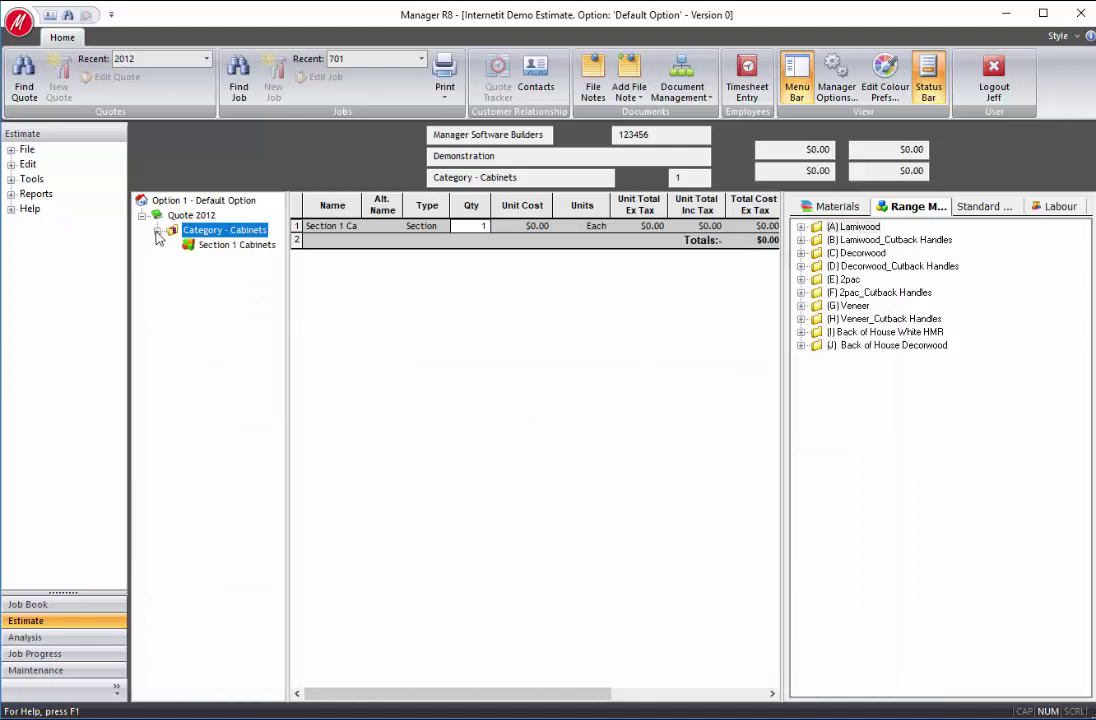
click(226, 249)
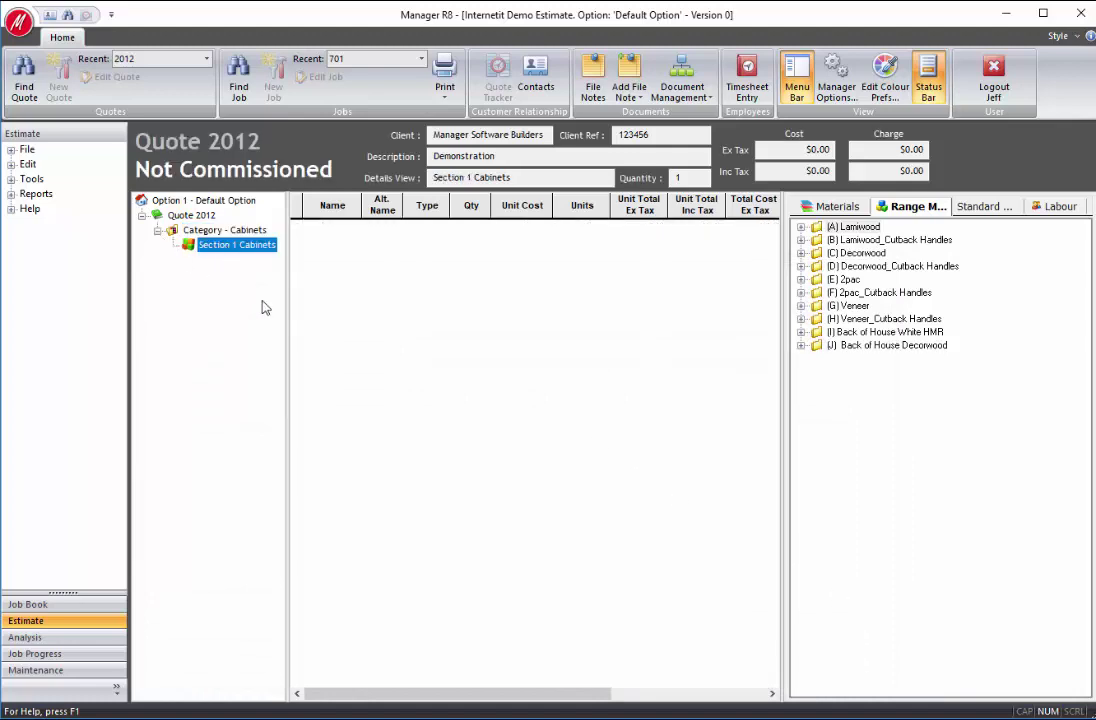
click(800, 228)
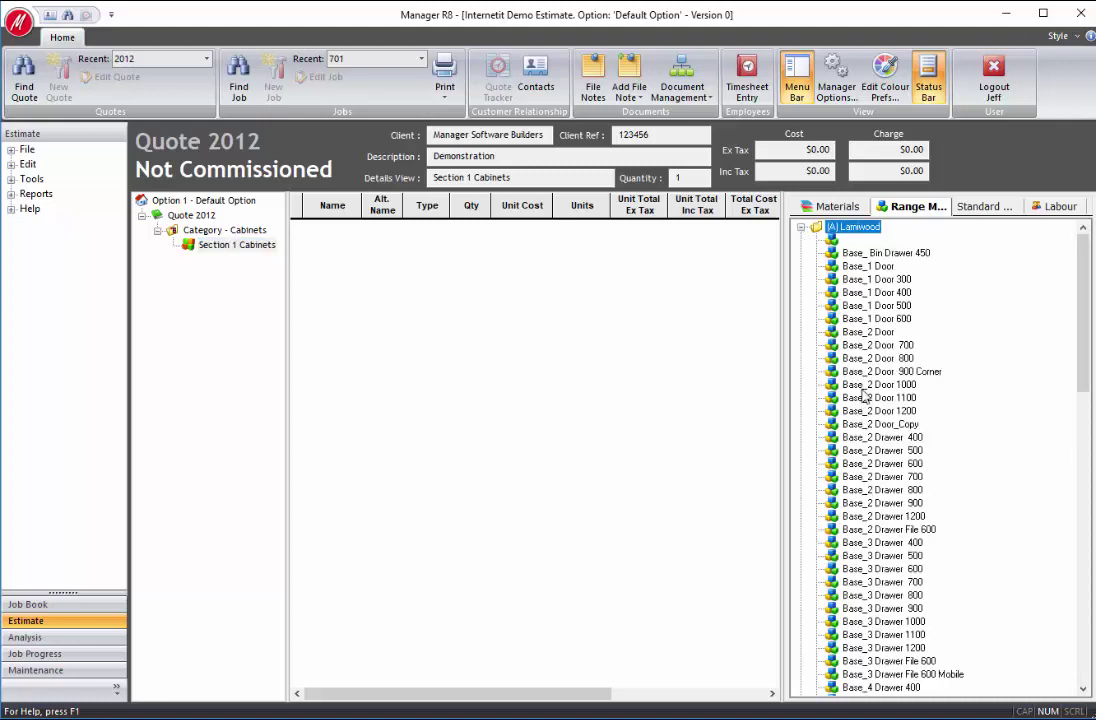
drag(866, 384, 522, 405)
text(1)
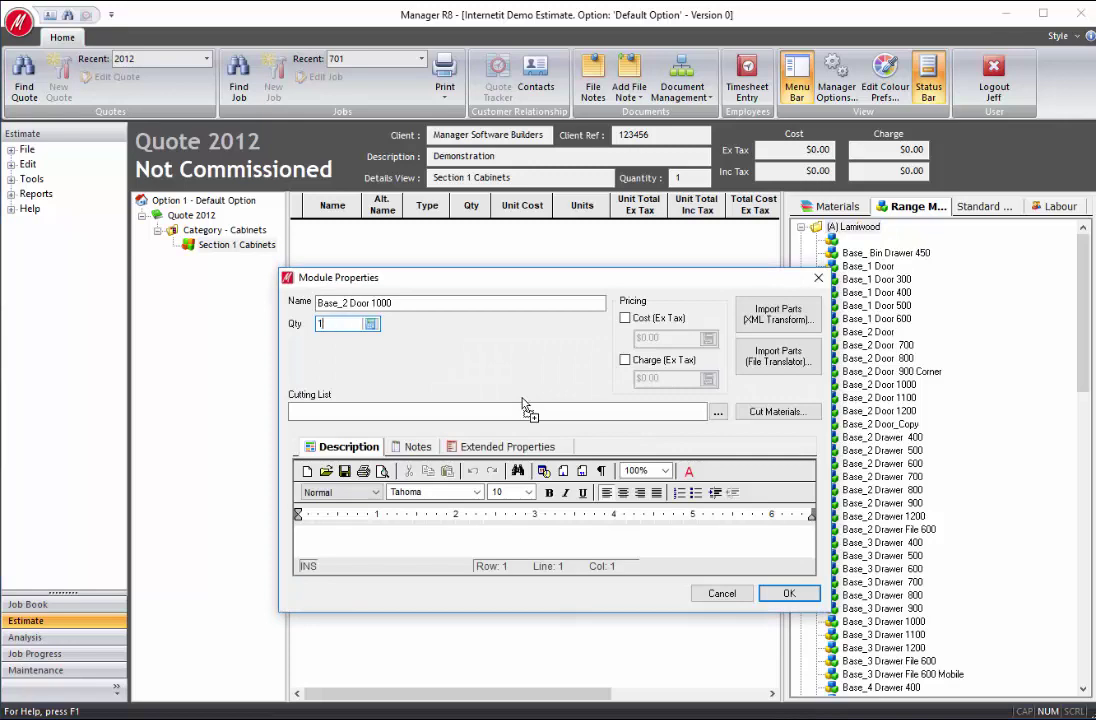
key(Return)
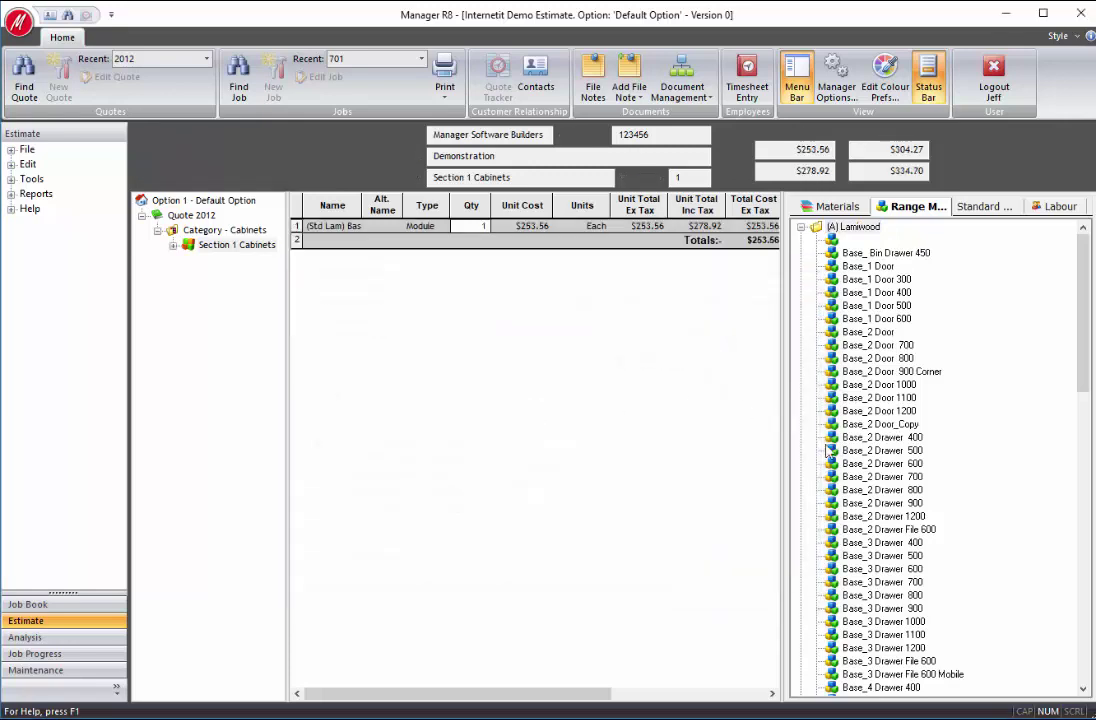
Add two Base_2 Drawer 700 modules and one Base_3 Drawer 1000 module to Section 1 Cabinets
drag(843, 480, 457, 377)
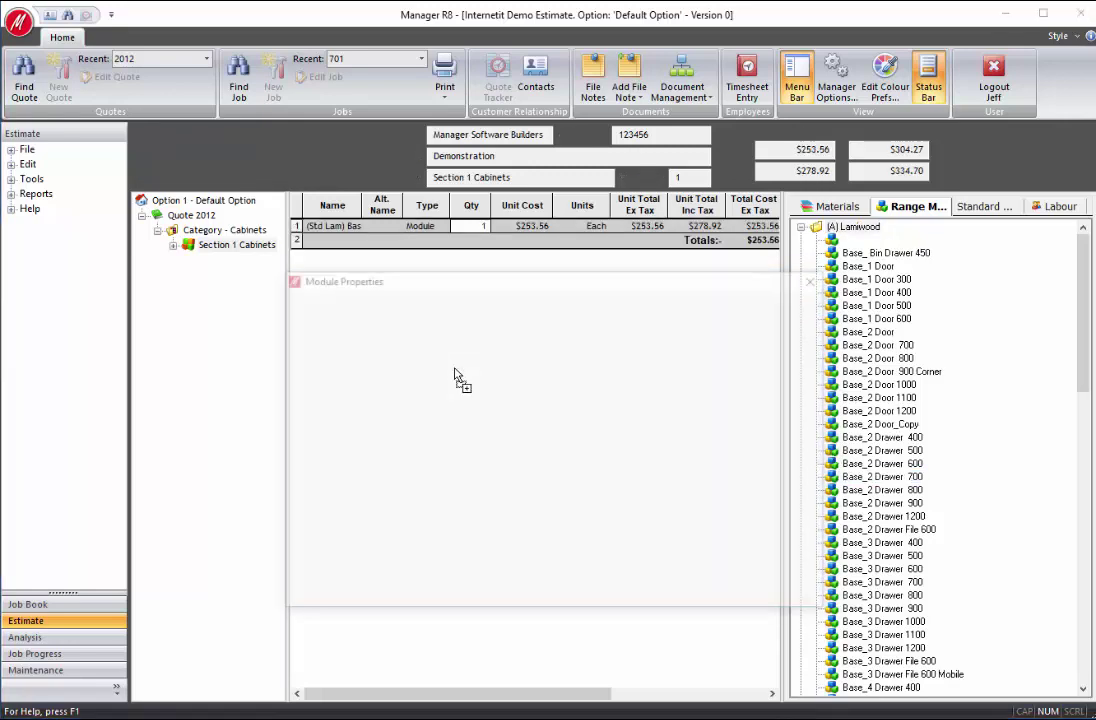
text(2)
key(Return)
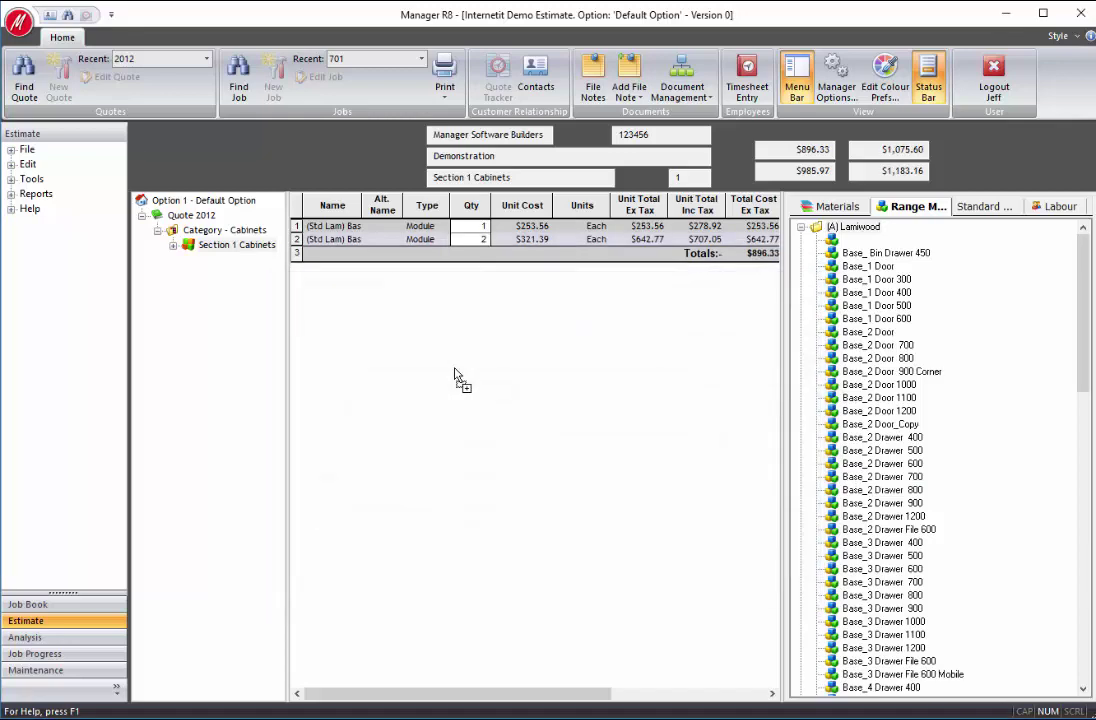
drag(876, 622, 575, 525)
key(Return)
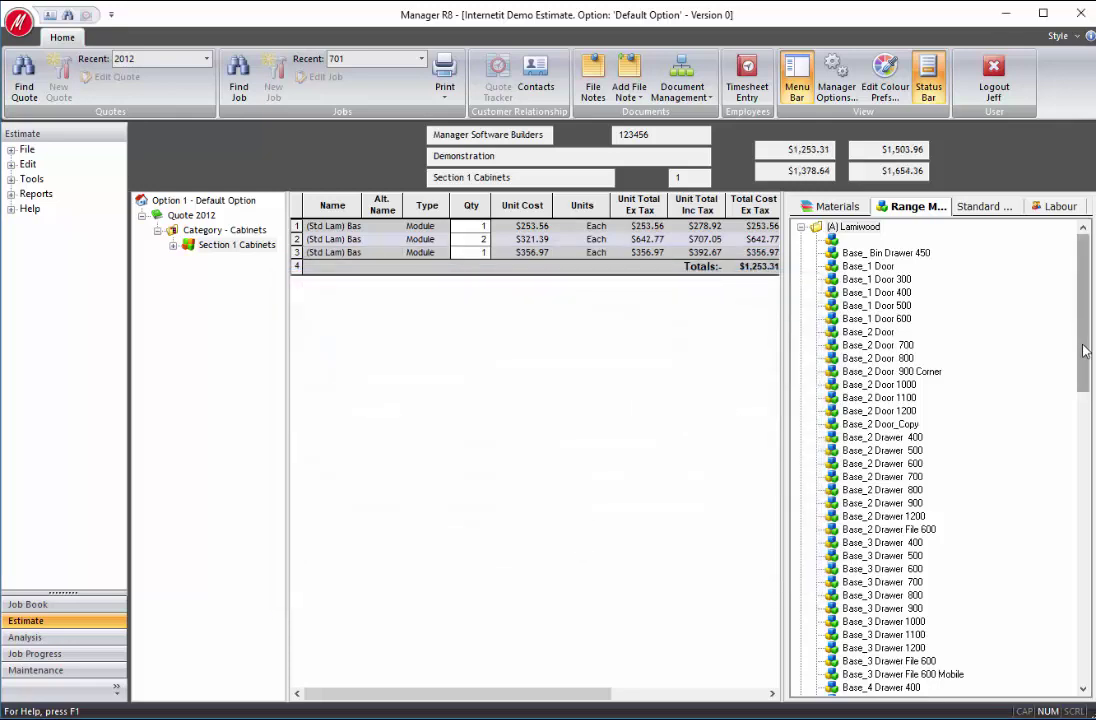
Add two O/head 900h_1 Door 400 modules from the Lamiwood range to Section 1 Cabinets
scroll(1060, 520, down, 15)
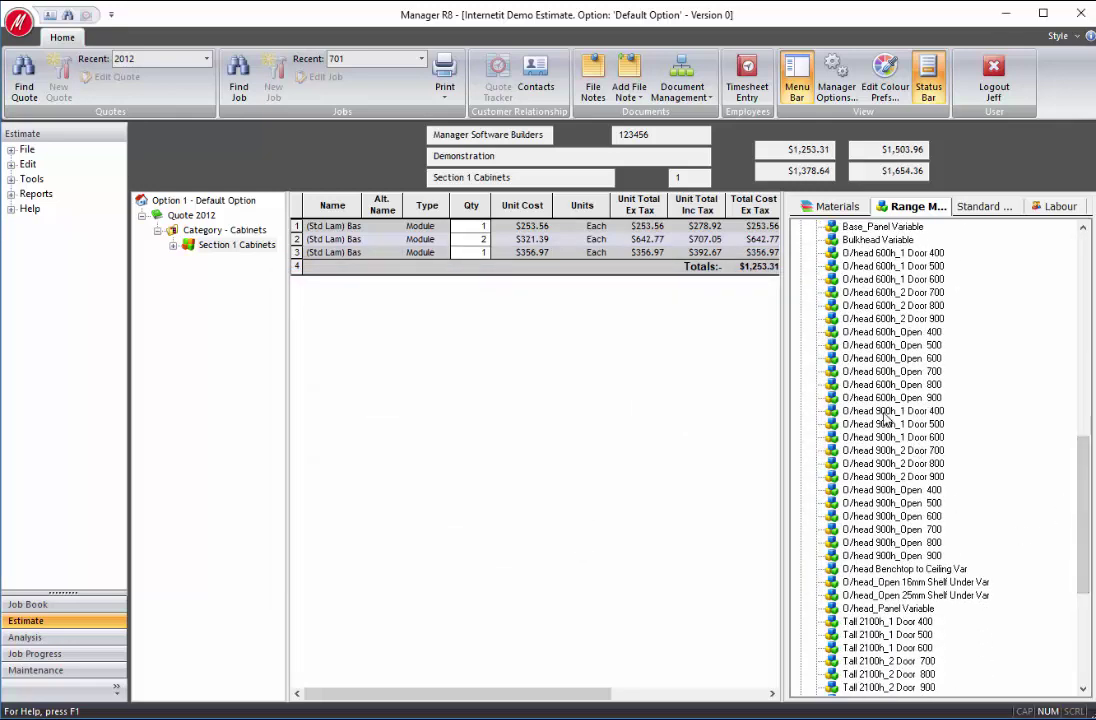
click(886, 412)
drag(884, 420, 692, 428)
text(2)
key(Return)
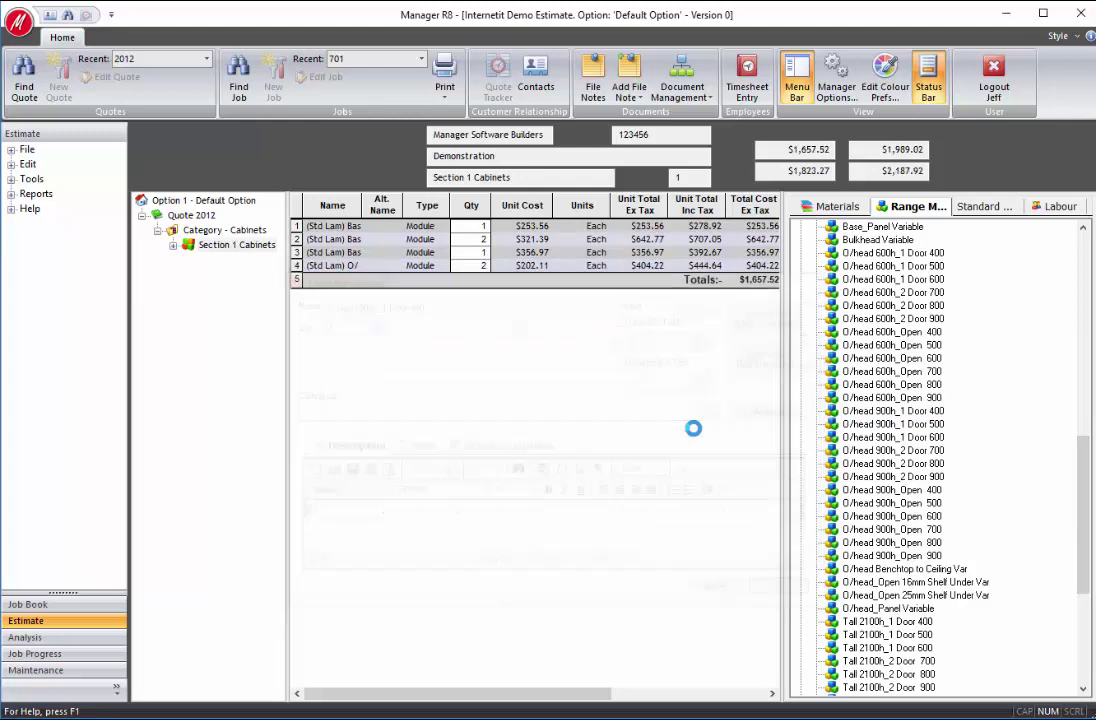
Add two O/head 900h_Open 800 modules to Section 1 Cabinets
drag(862, 547, 555, 517)
text(2)
key(Return)
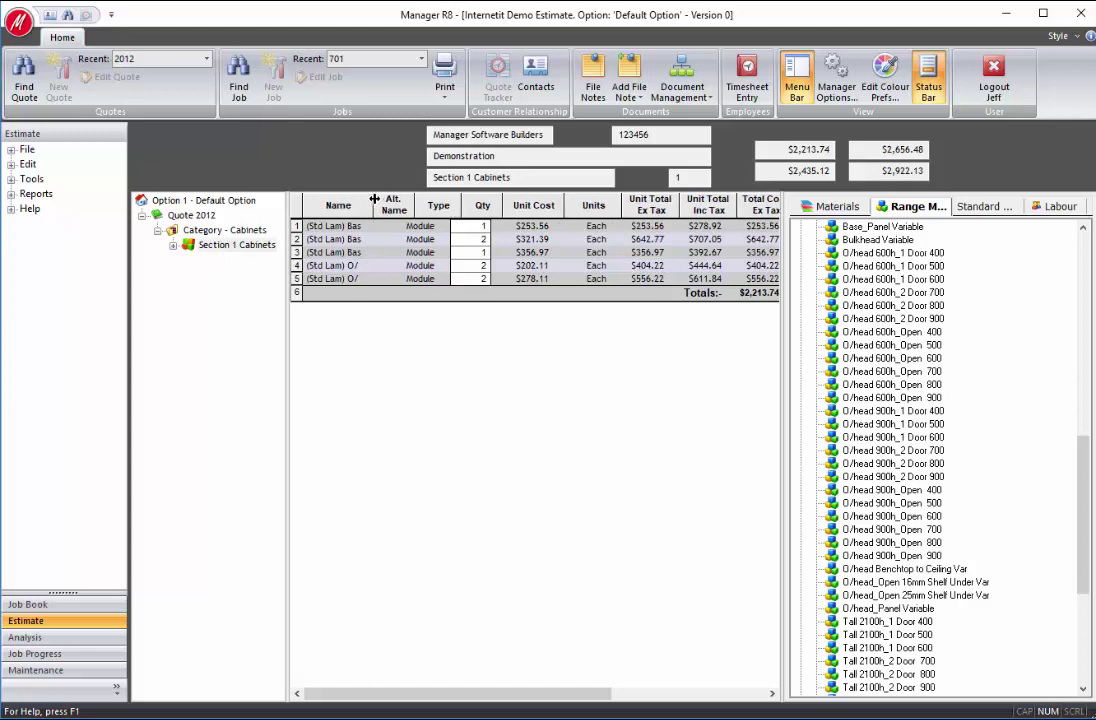
Widen the estimate's Name column and review the materials and labour of the modules in Section 1 Cabinets
drag(362, 200, 377, 200)
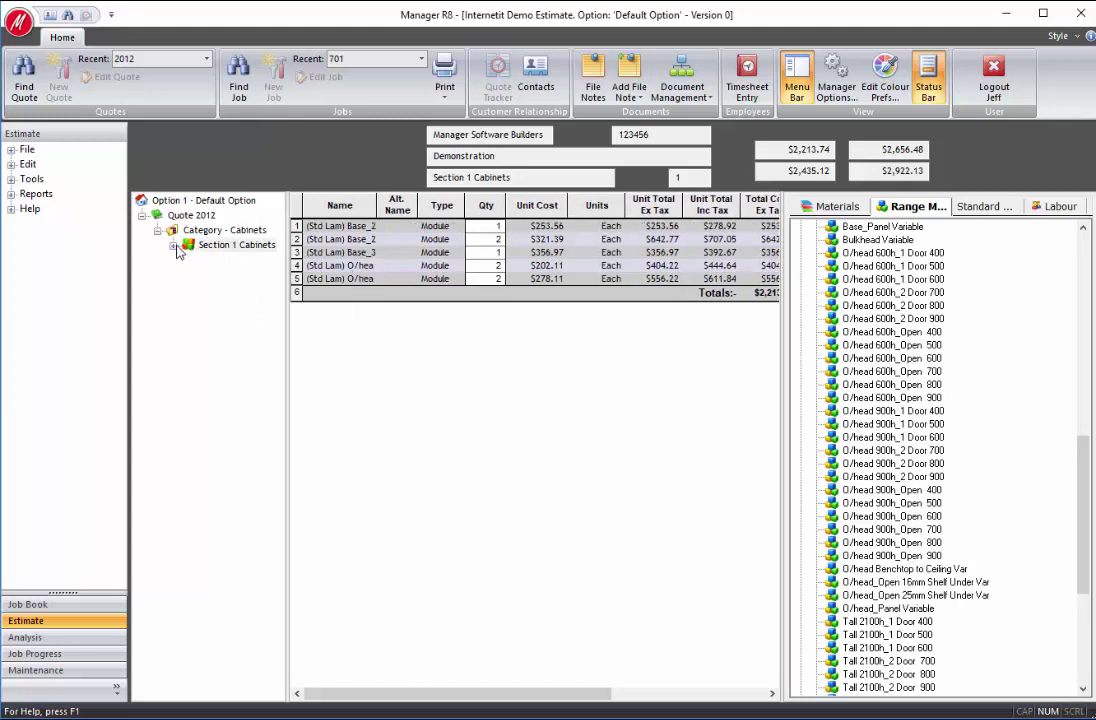
click(174, 245)
click(230, 262)
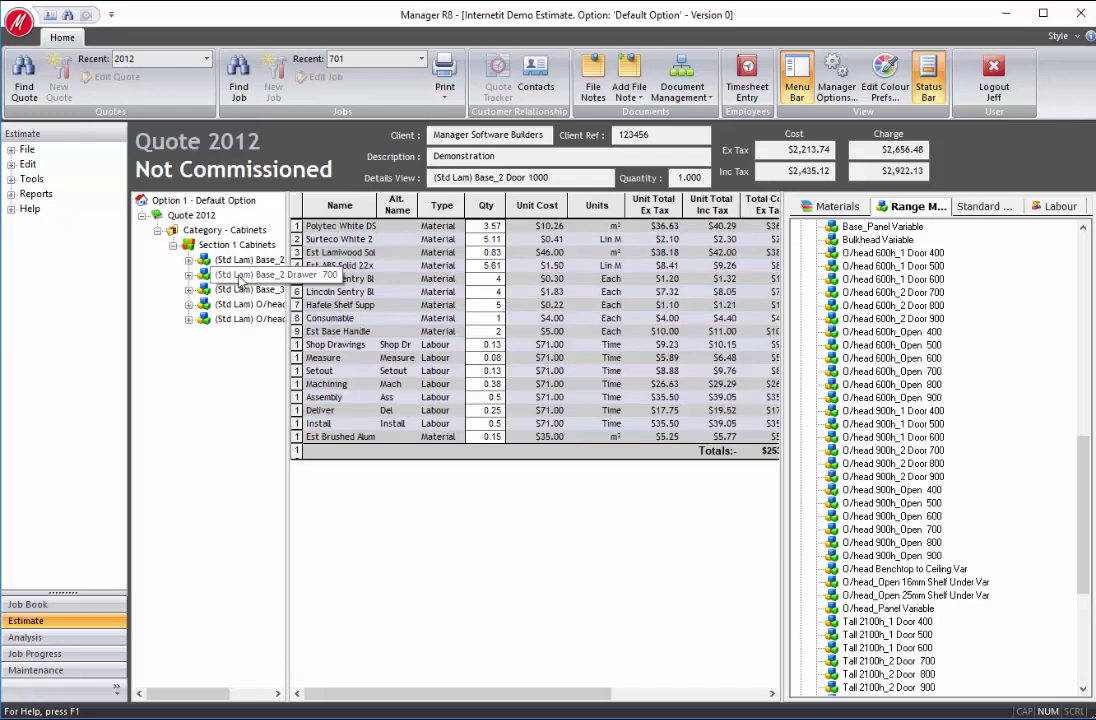
click(240, 283)
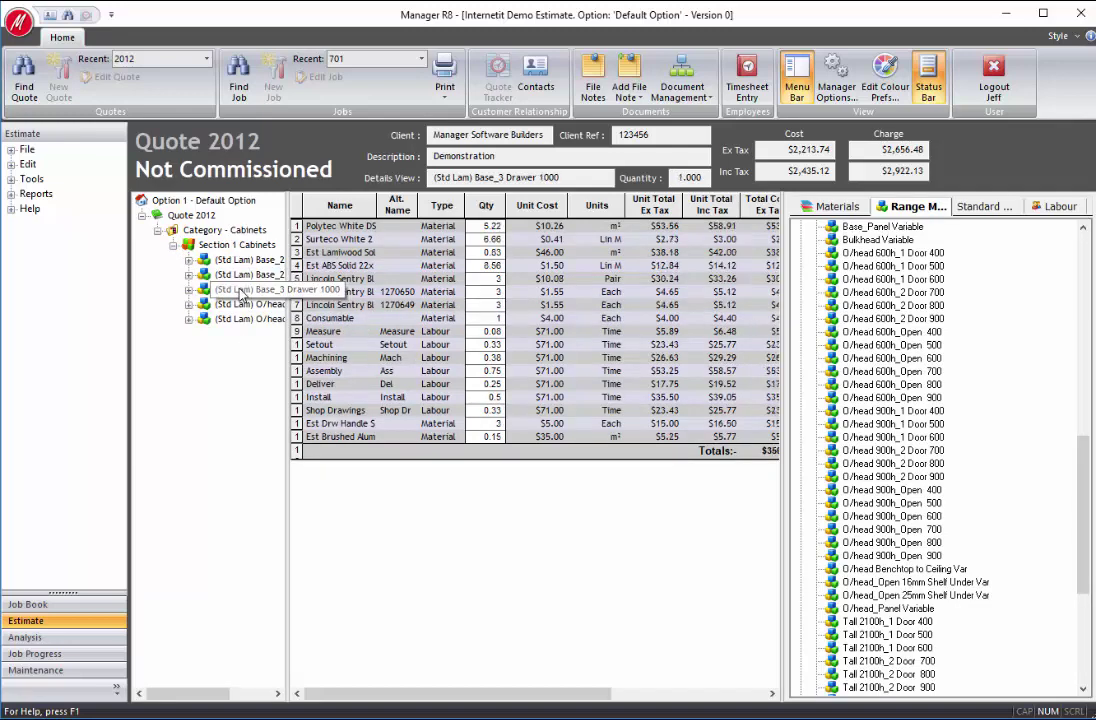
click(240, 304)
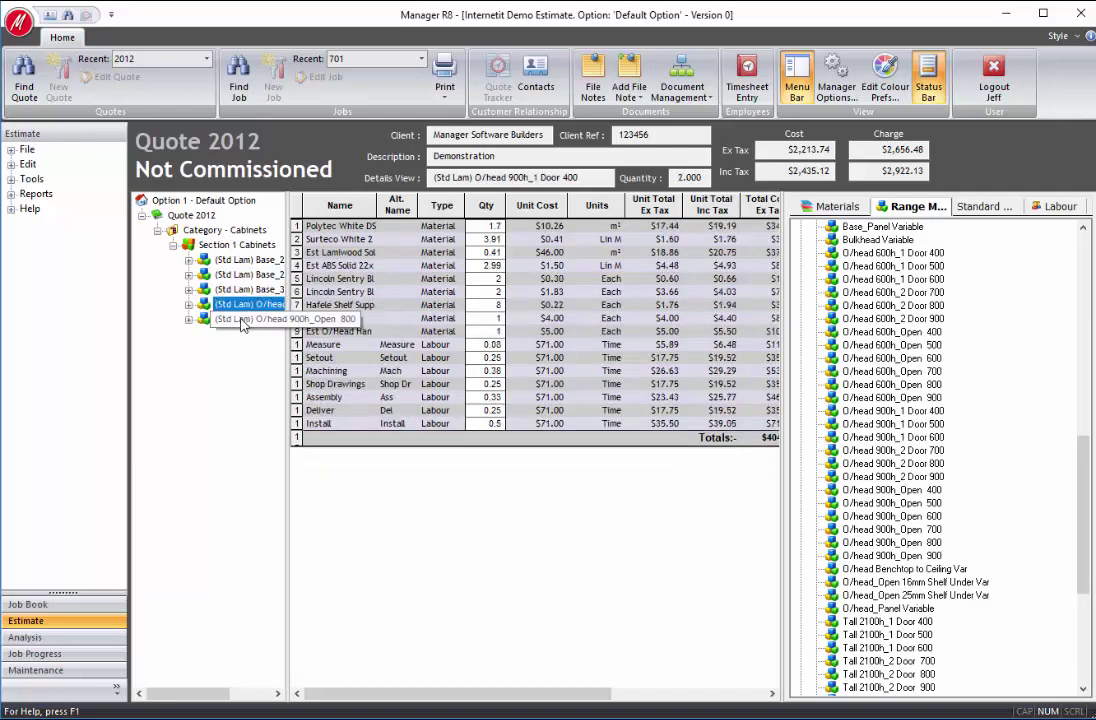
click(242, 320)
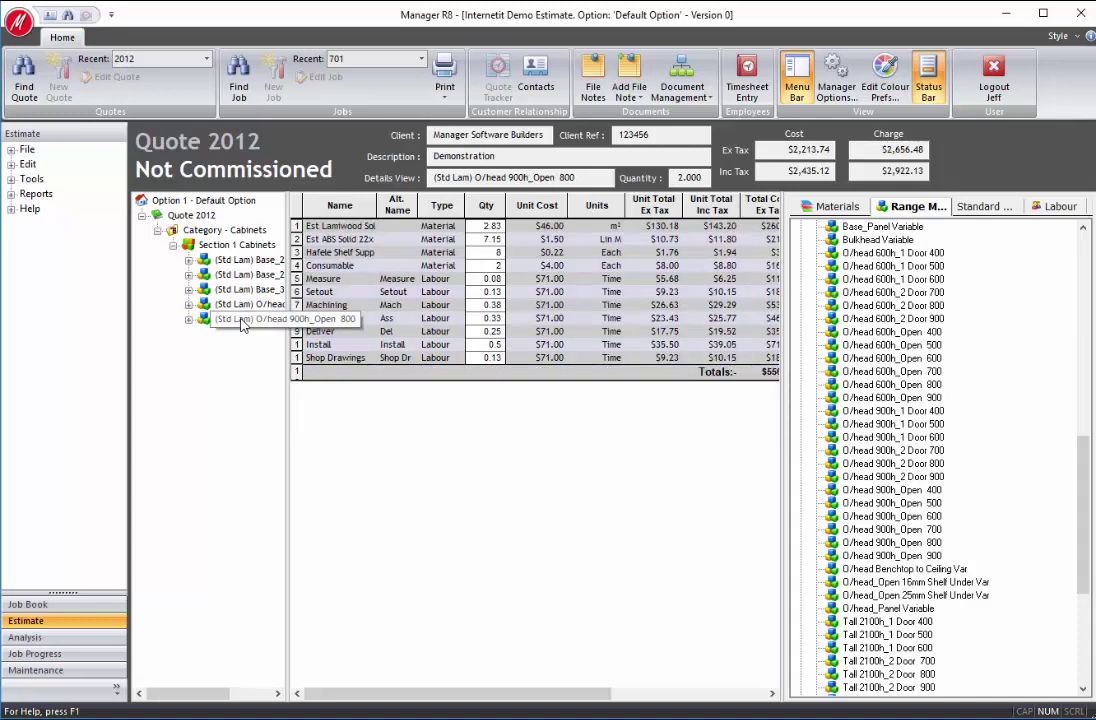
Add a category named "Category Seating" to Quote 2012
right_click(184, 218)
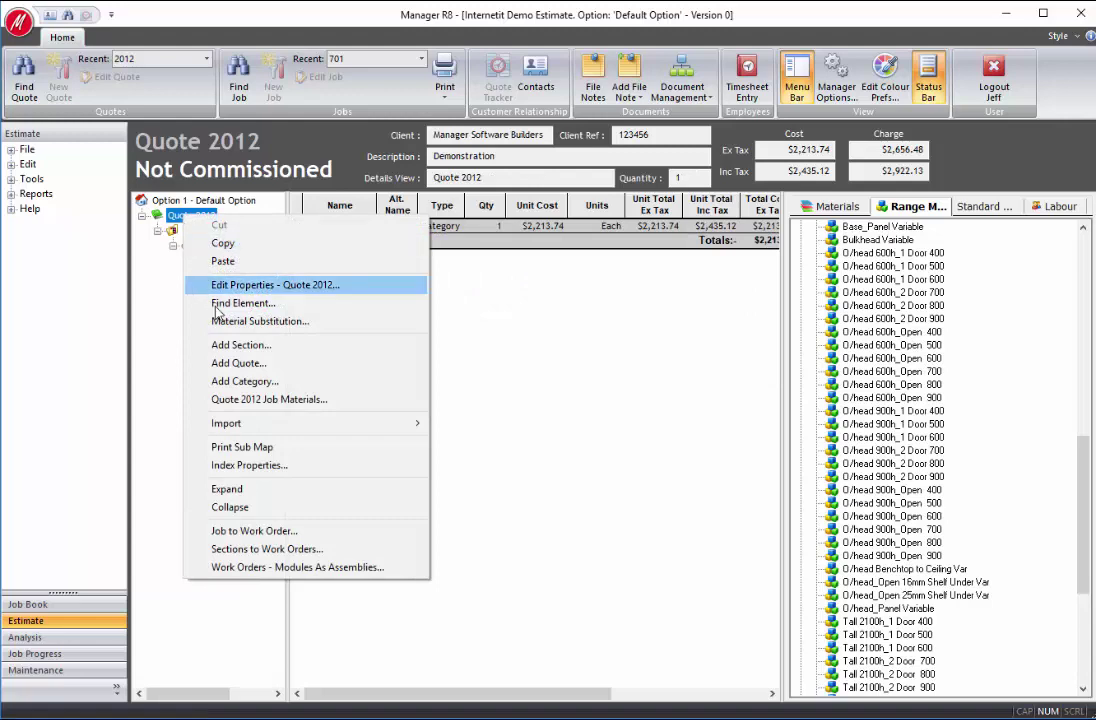
click(242, 381)
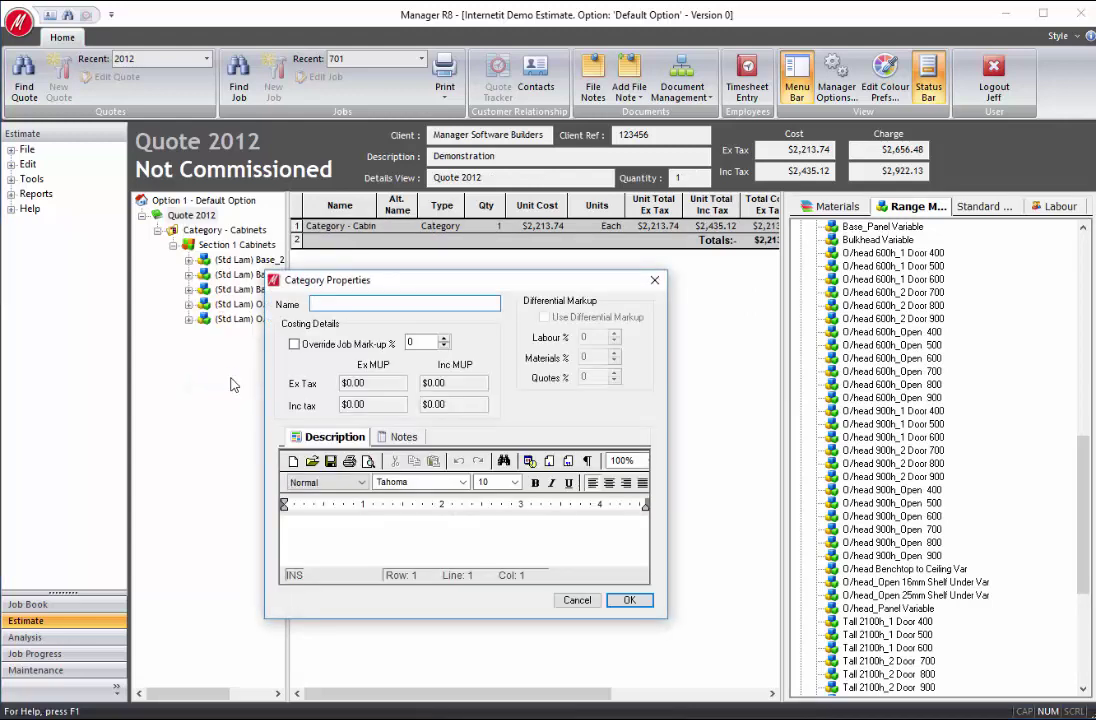
text(Category Seating)
click(628, 599)
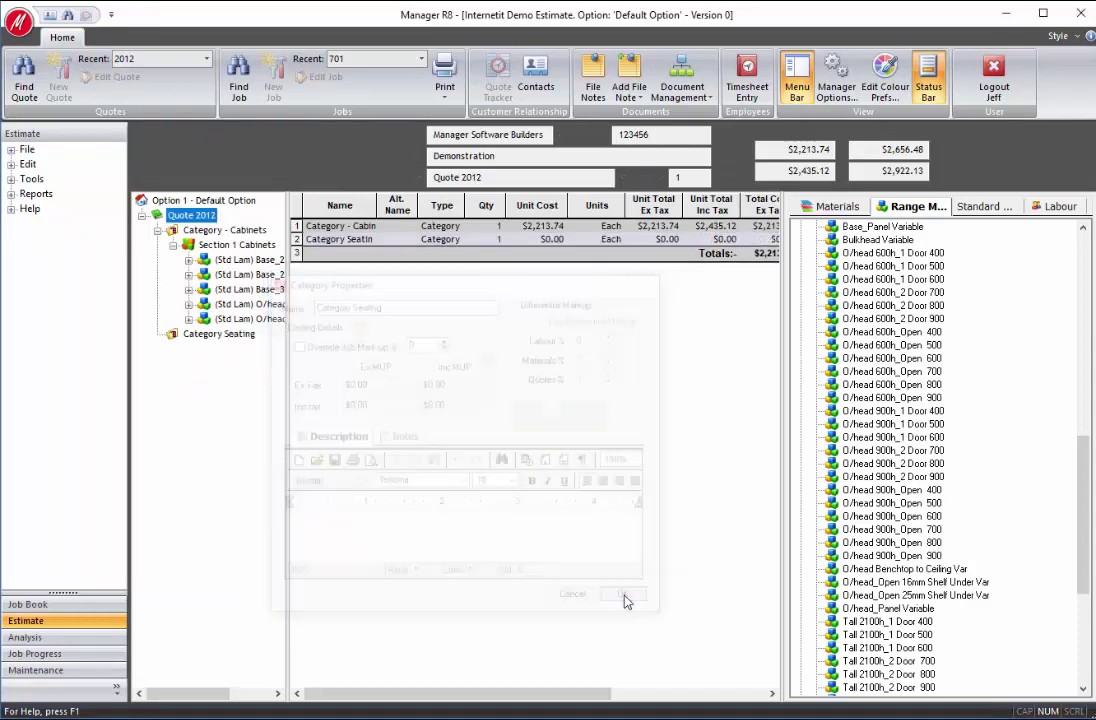
Add a section named "Section 2 Seating" to Category Seating
right_click(245, 337)
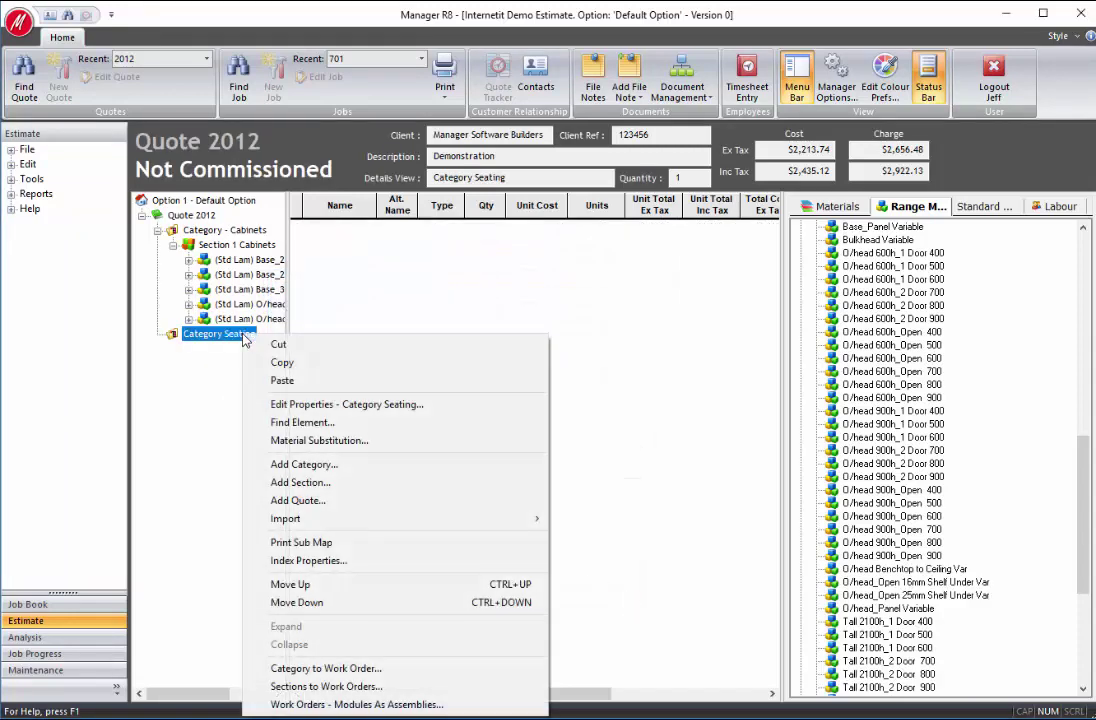
click(290, 482)
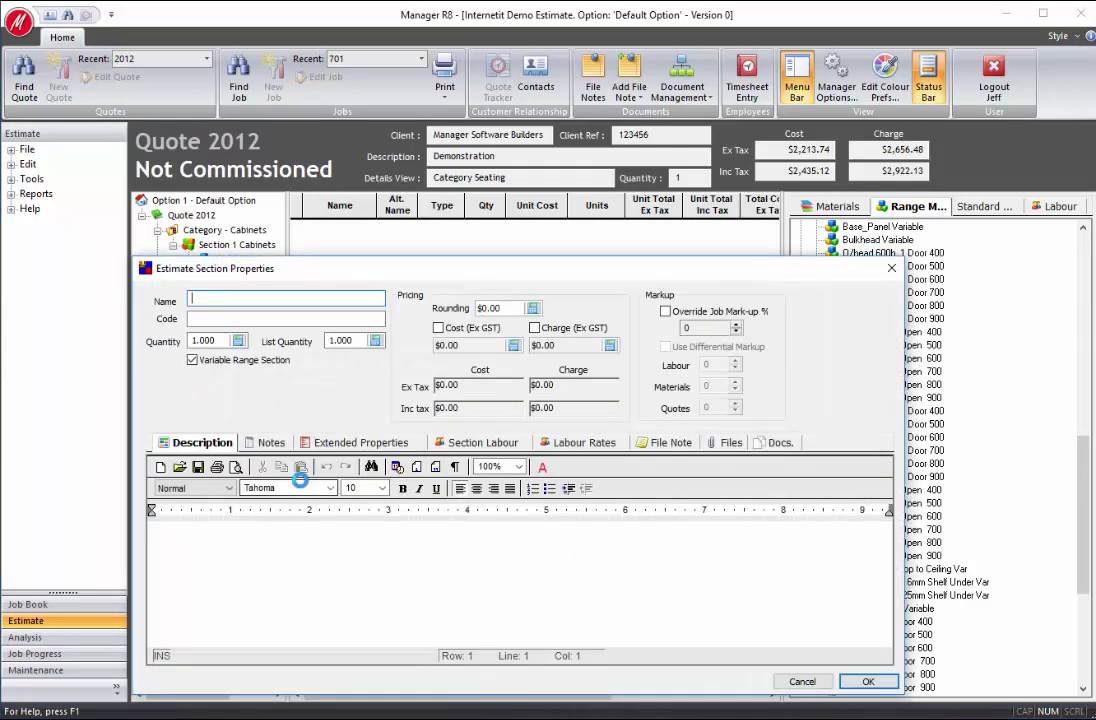
text(Section 2 Seating)
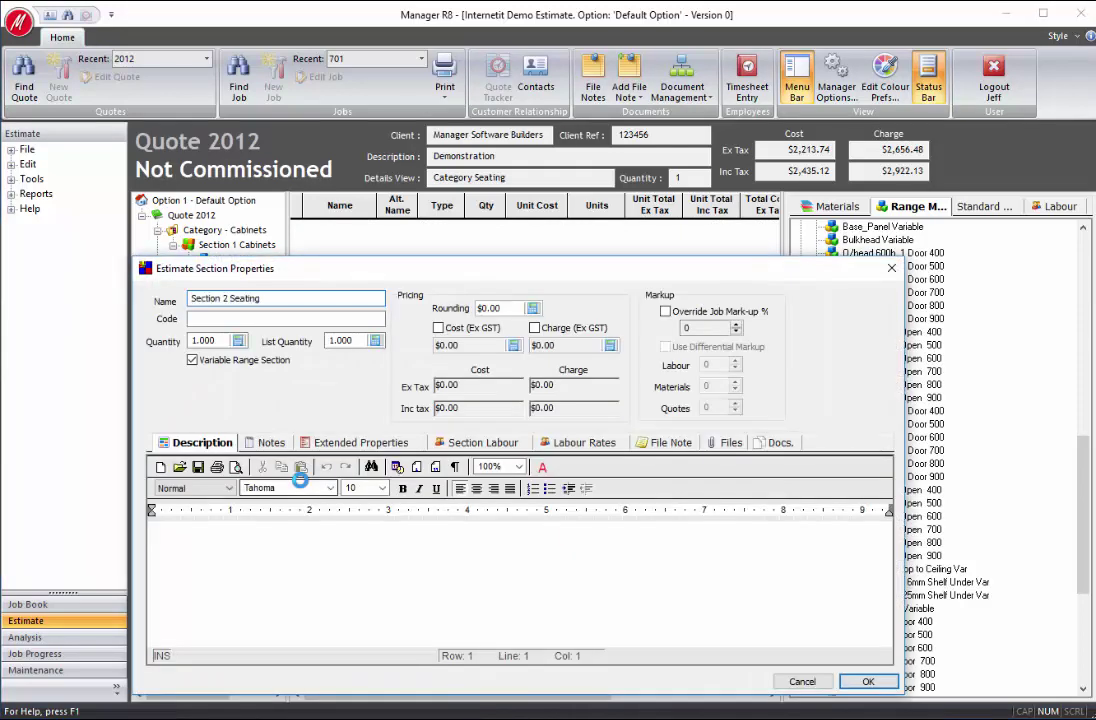
click(868, 682)
click(157, 335)
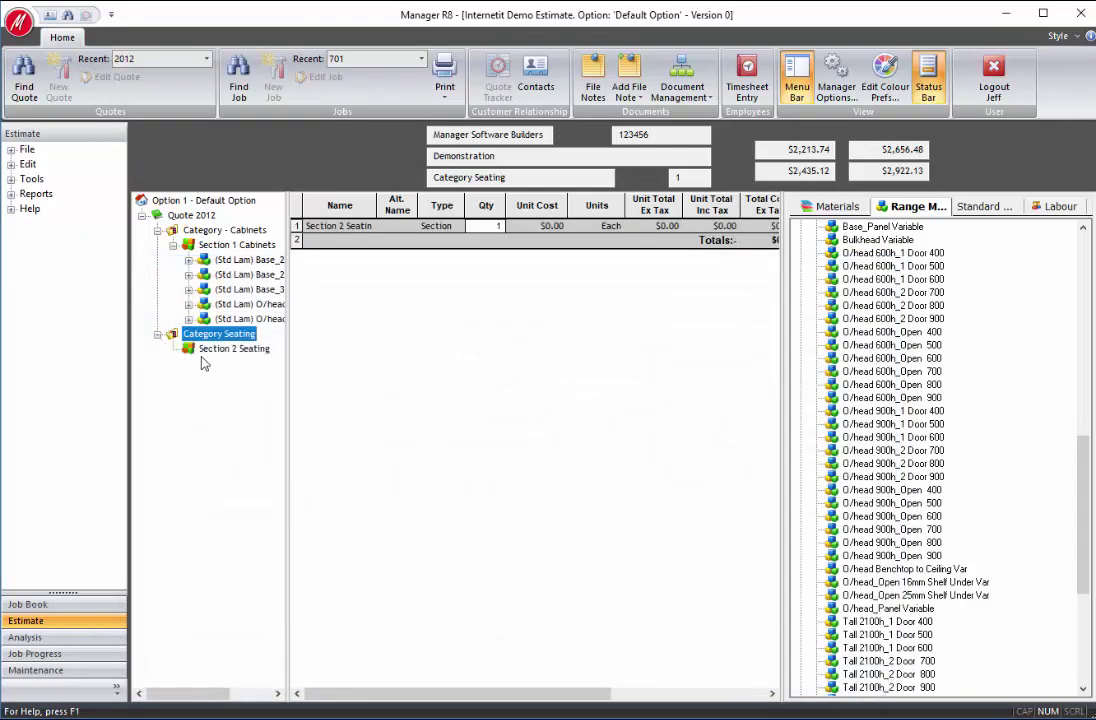
Add five Banquet Seating High Back_Lam modules from the standard Banquet Seating modules to Section 2 Seating
click(233, 350)
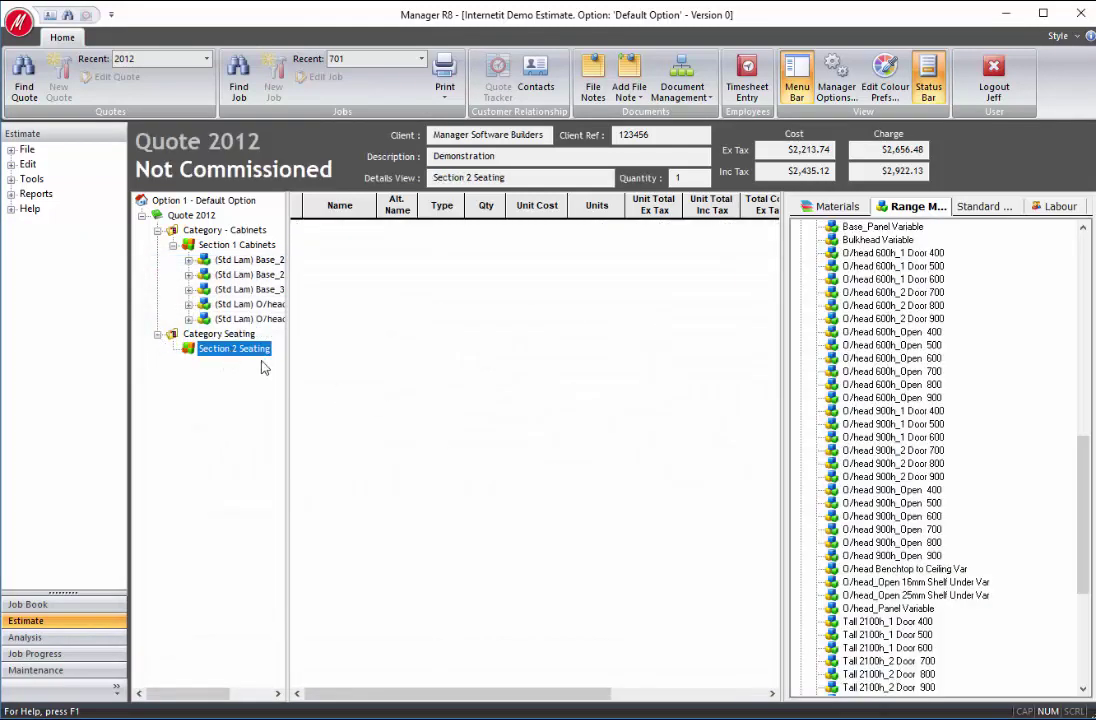
click(986, 206)
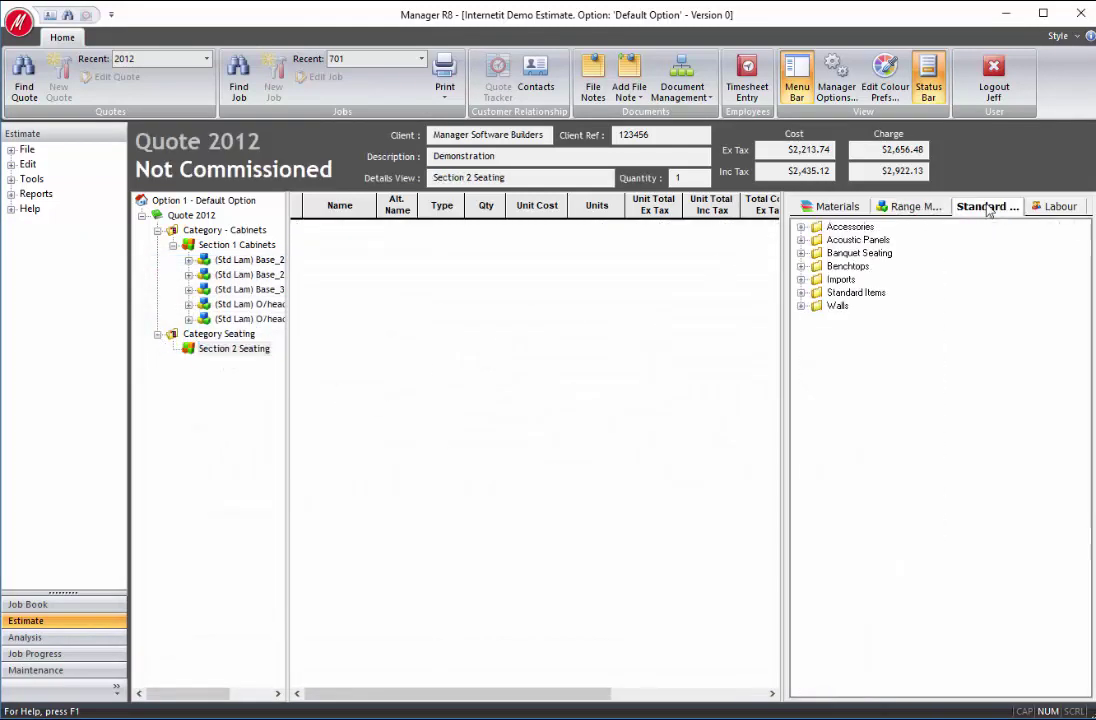
click(801, 254)
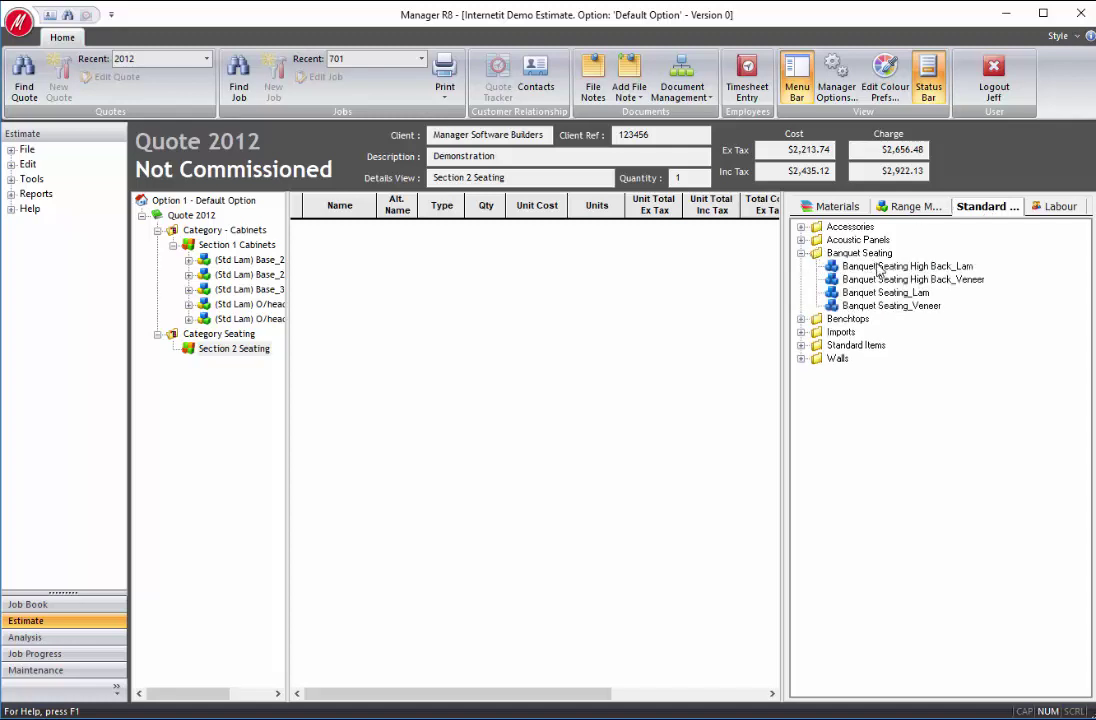
drag(878, 268, 522, 352)
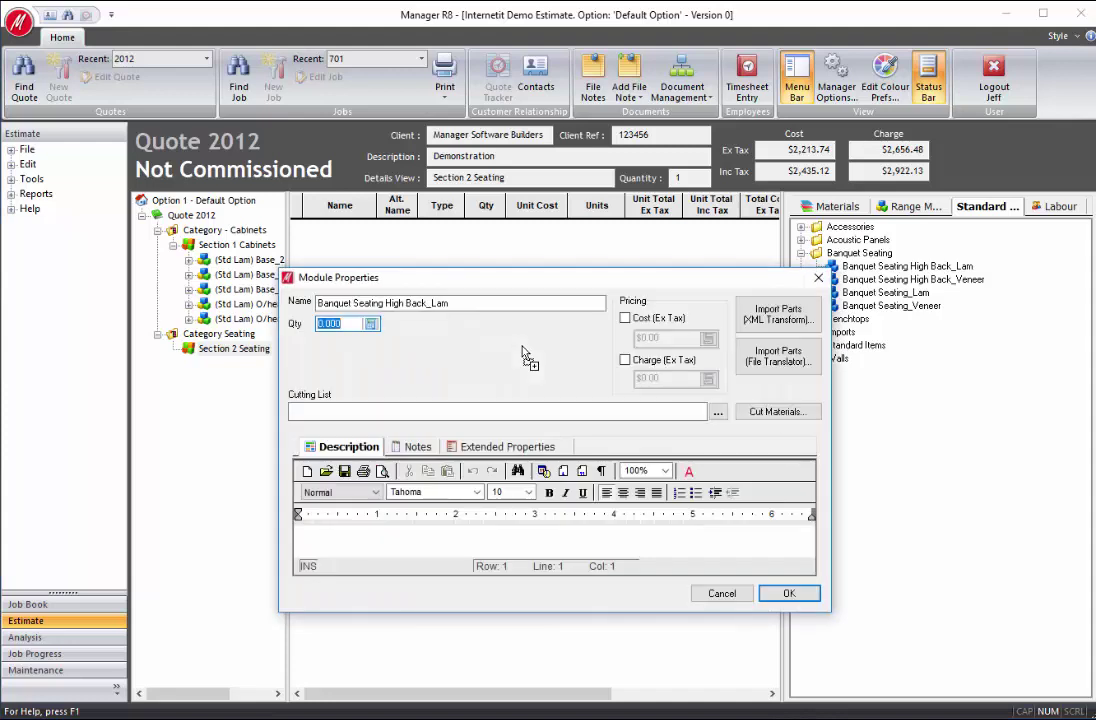
text(5)
key(Return)
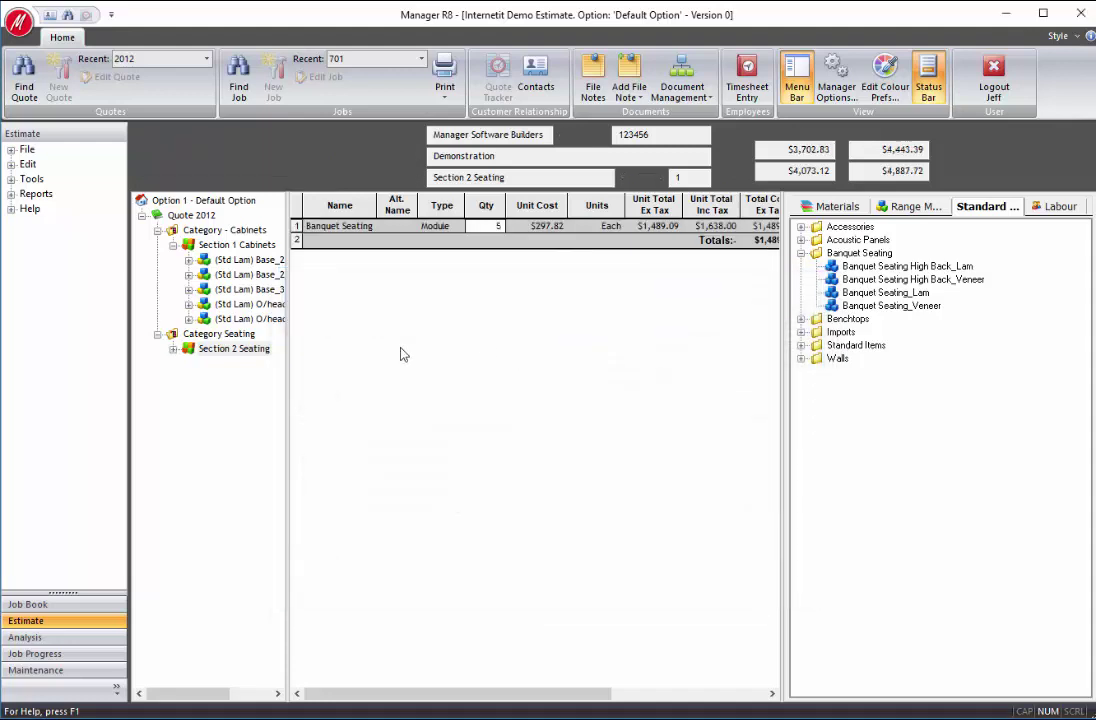
Add a second section named "Section 3 Seating - Office" to Category Seating
right_click(195, 340)
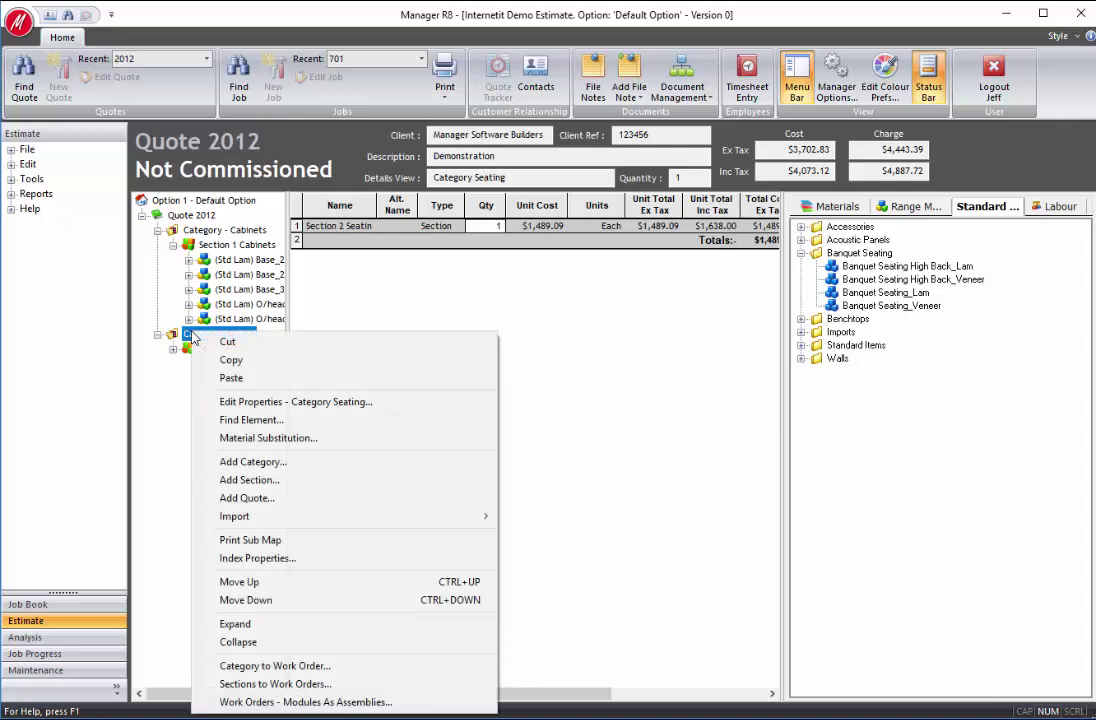
click(245, 480)
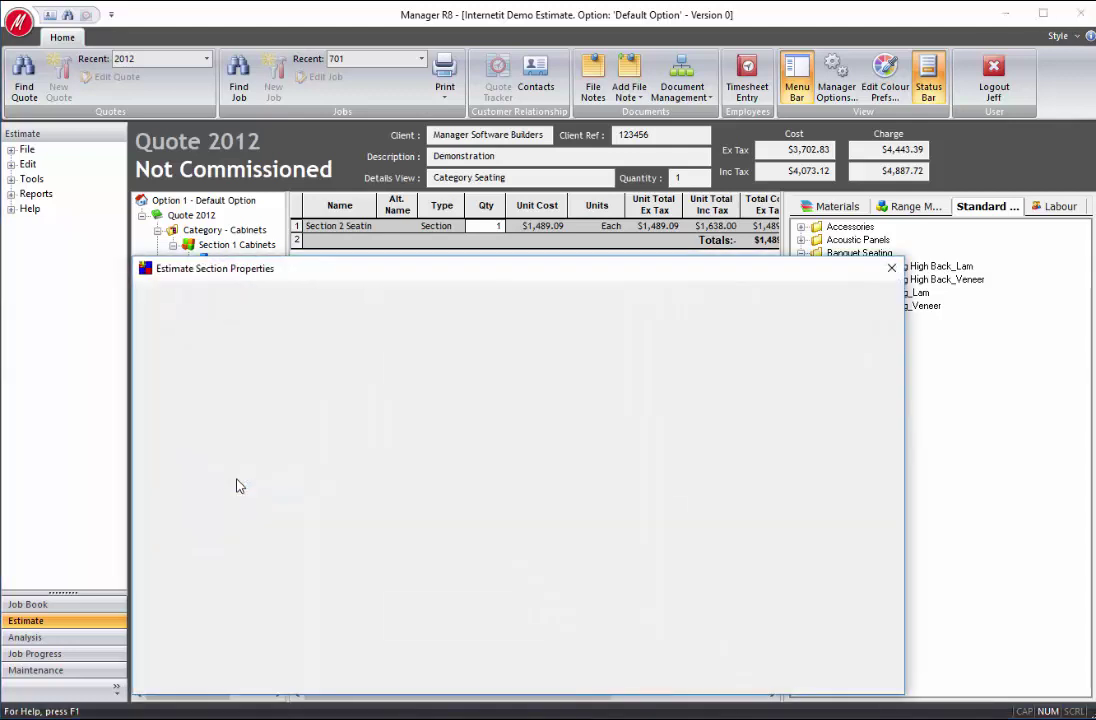
text(Section 3 Seating - Office)
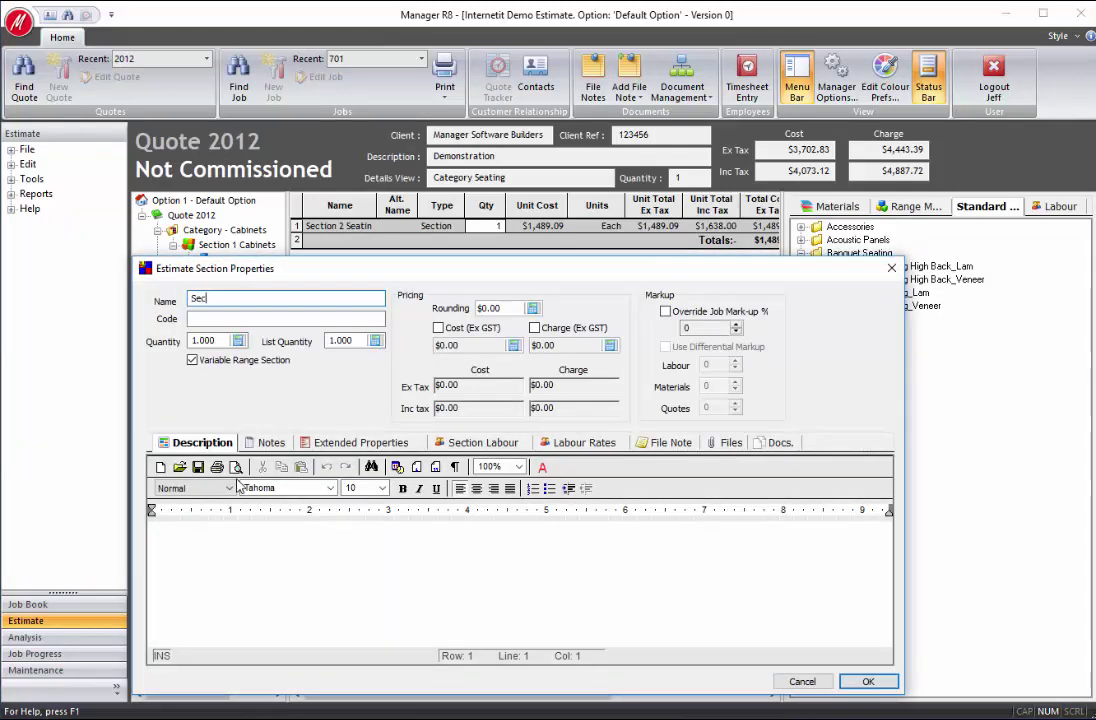
click(862, 681)
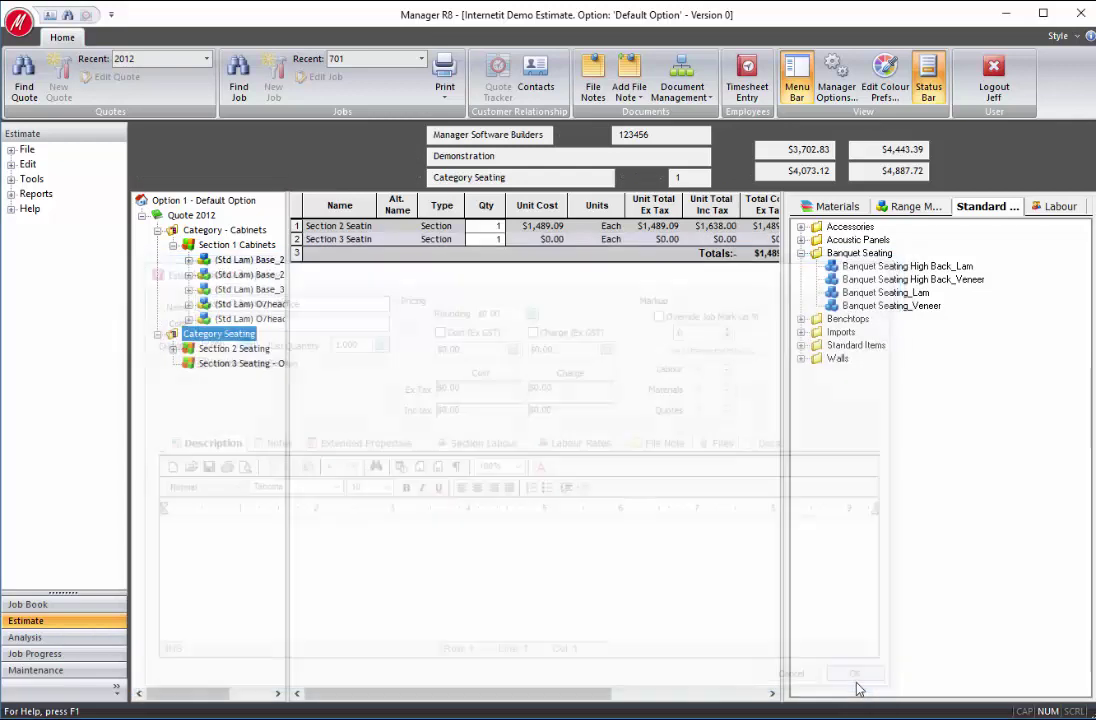
Add two Banquet Seating_Veneer modules to Section 3 Seating - Office
click(262, 363)
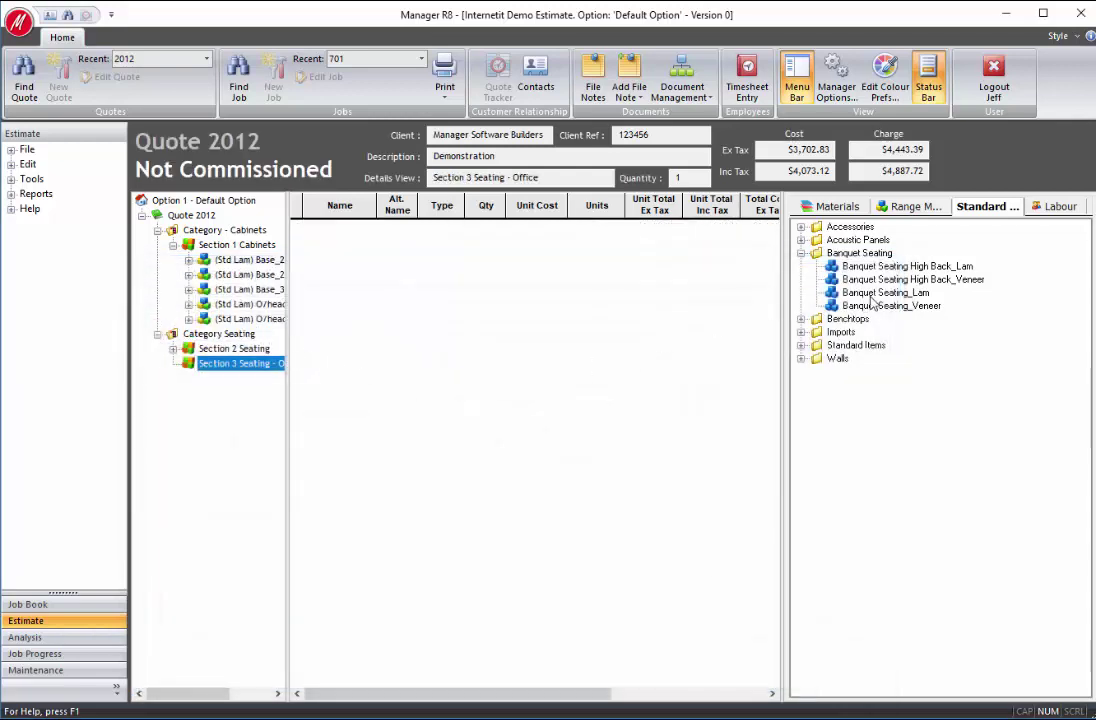
drag(876, 314, 536, 372)
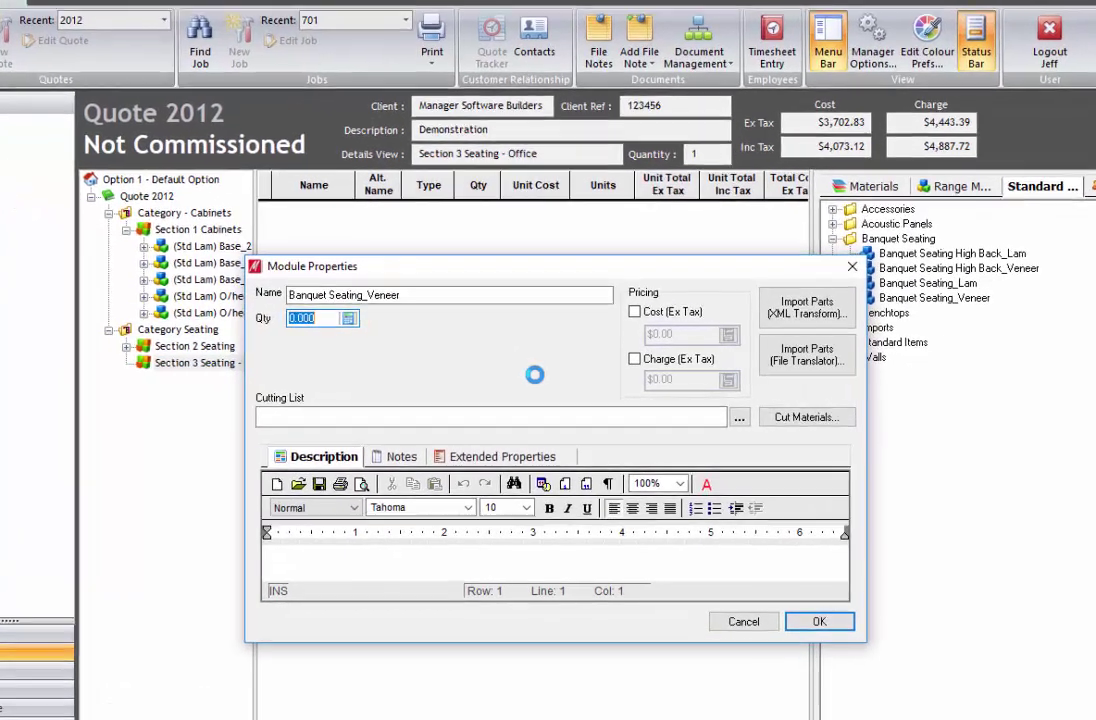
text(2)
key(Return)
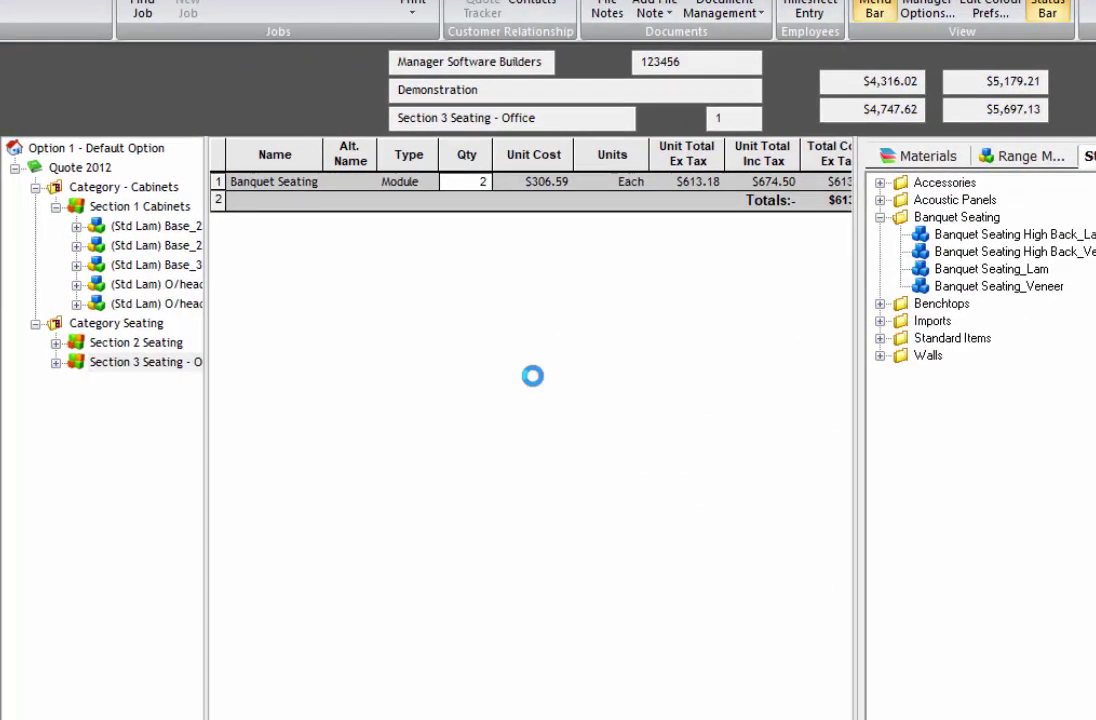
Add a quantity line of 5 items, 1000 by 500, to the Polytec White DS Carcase Texture 18mm material in Banquet Seating_Veneer
click(62, 364)
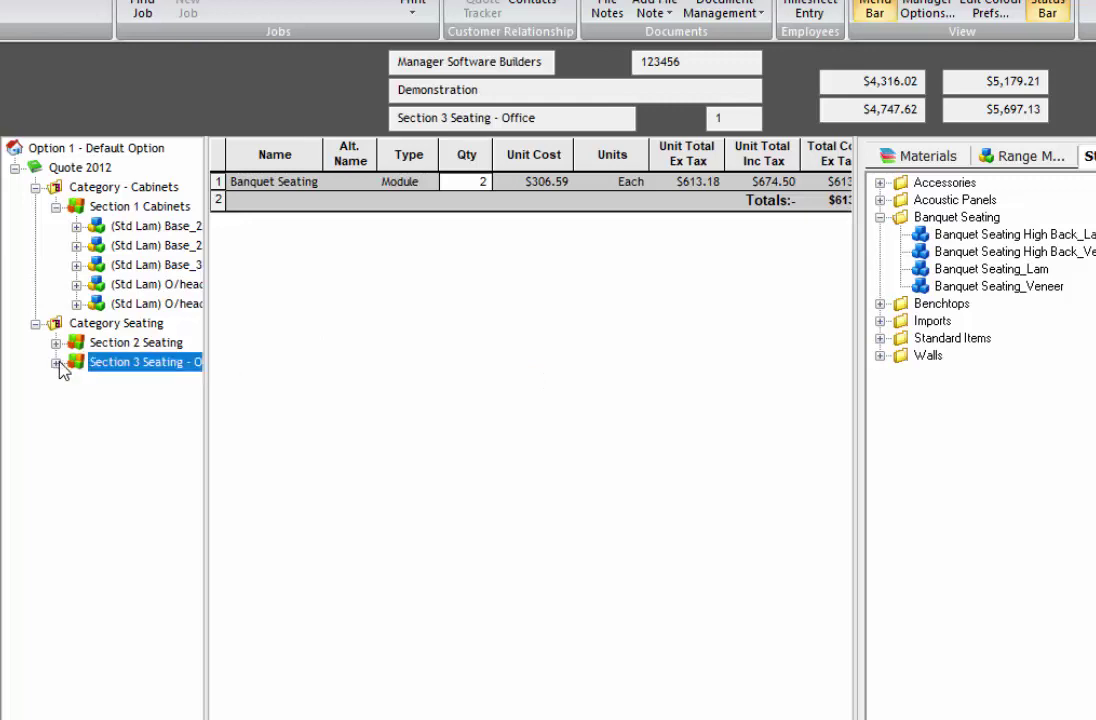
click(56, 363)
click(152, 391)
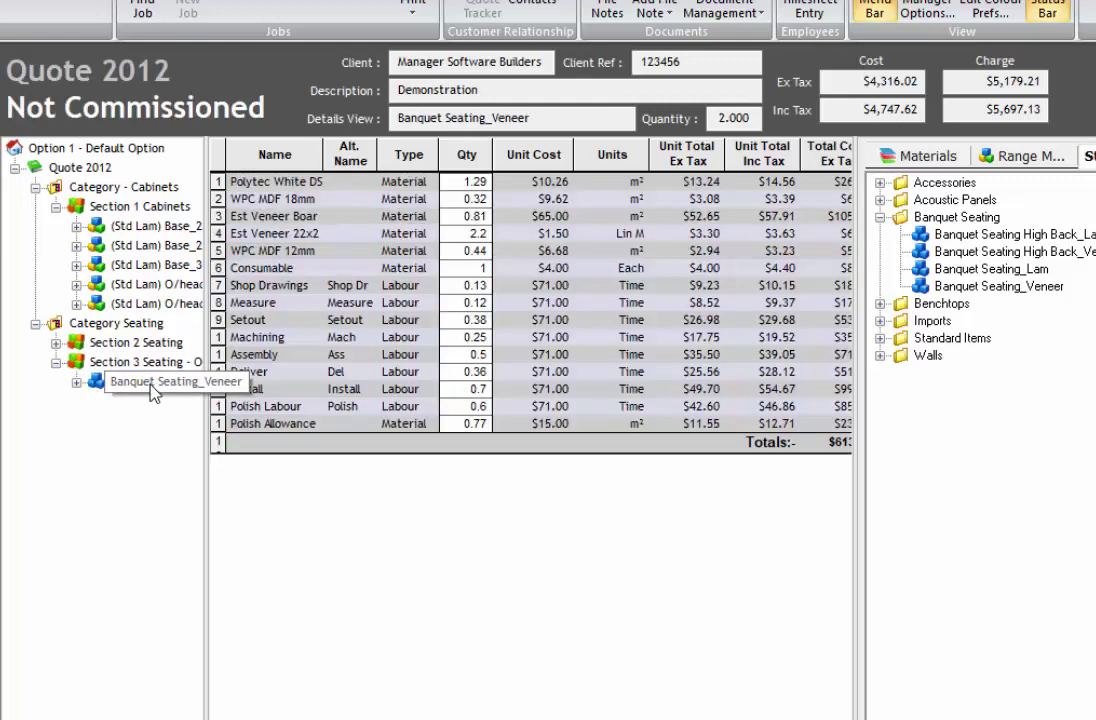
click(371, 186)
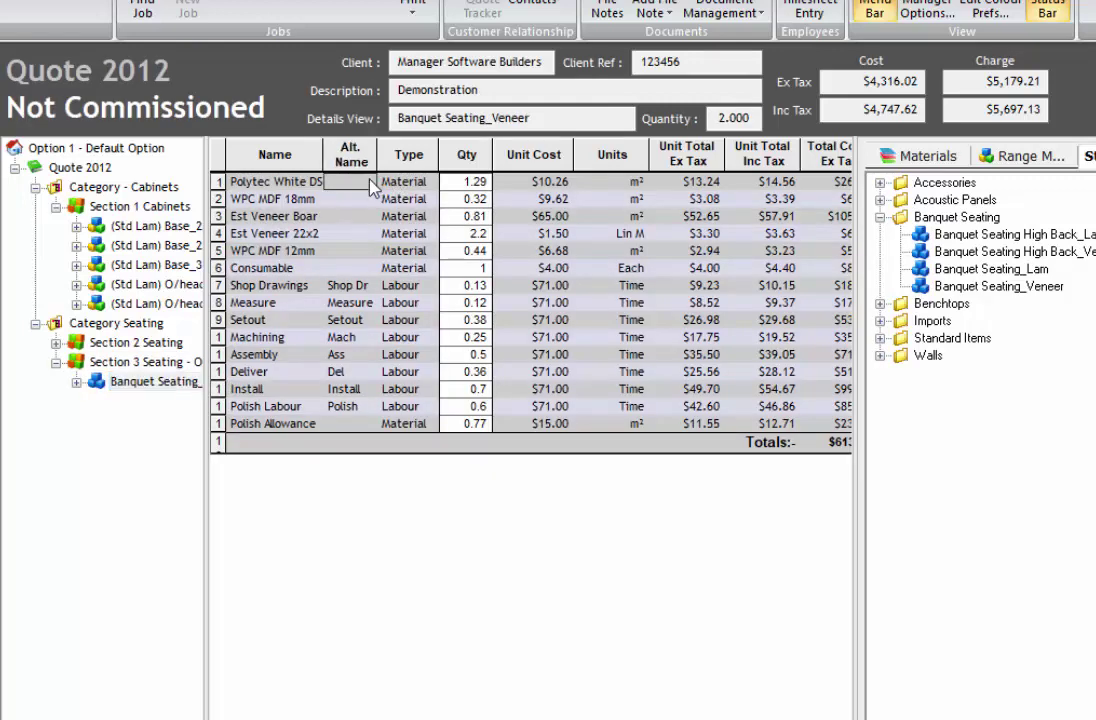
double_click(371, 186)
text(5)
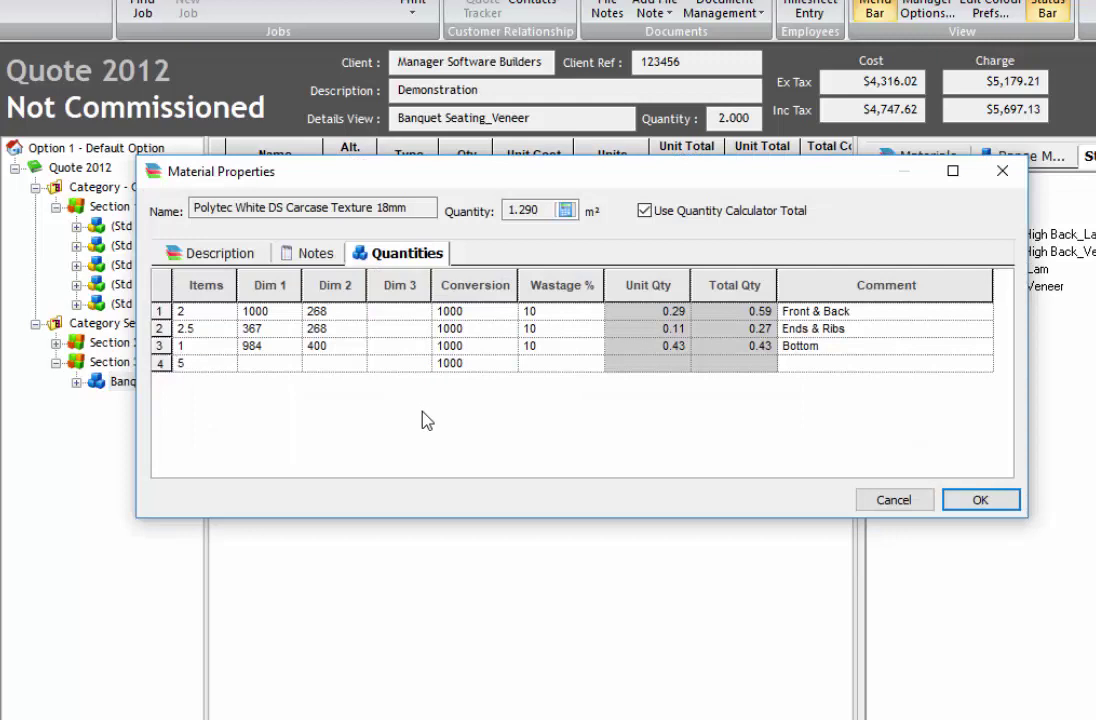
key(Tab)
text(1000)
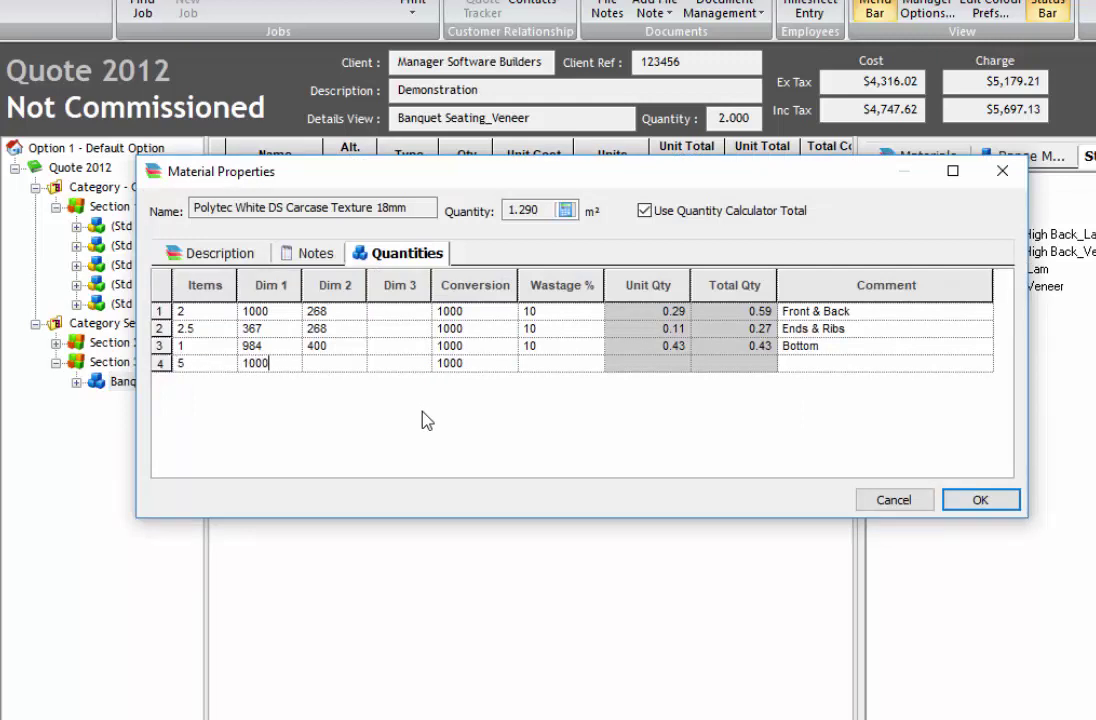
key(Tab)
text(500)
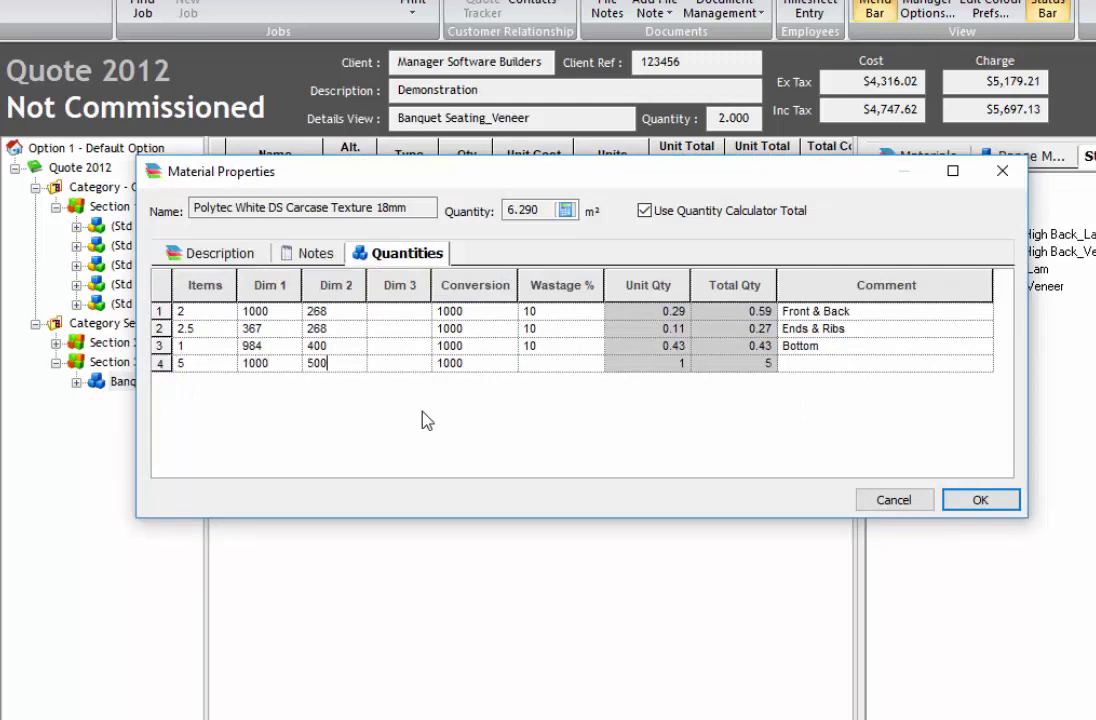
Give the new quantity line 15% wastage and the comment "Extra Slate", and save the material's properties
key(Tab)
key(Tab)
key(Tab)
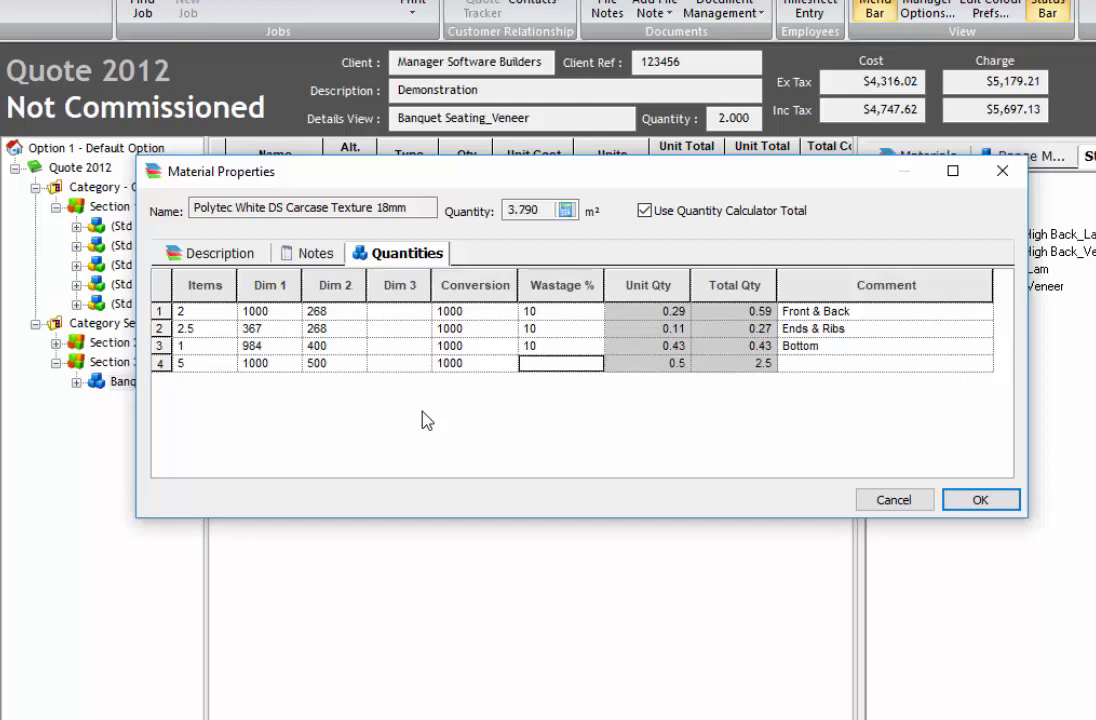
text(15)
key(Tab)
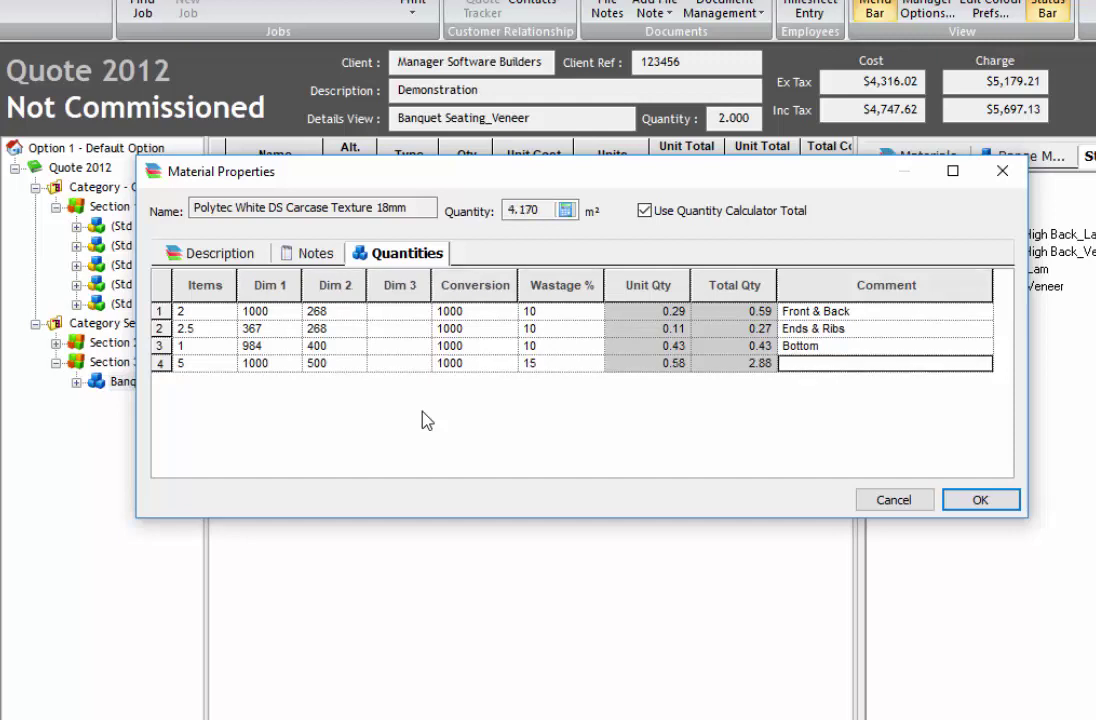
text(Ext)
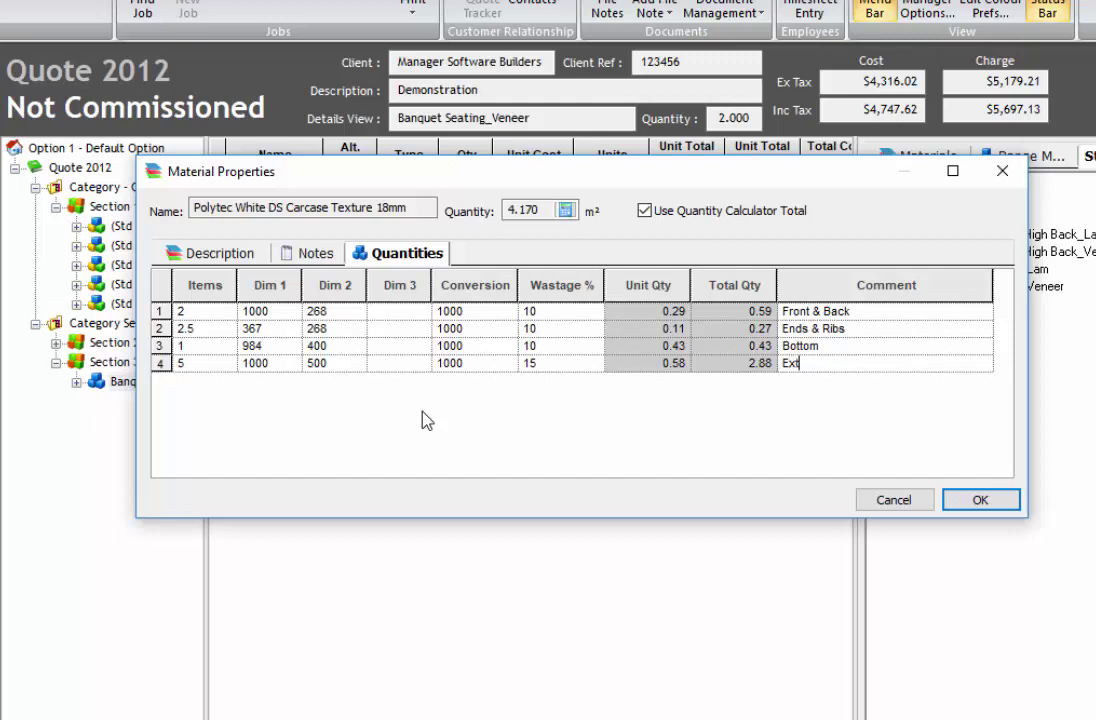
text(ra Slate)
click(979, 500)
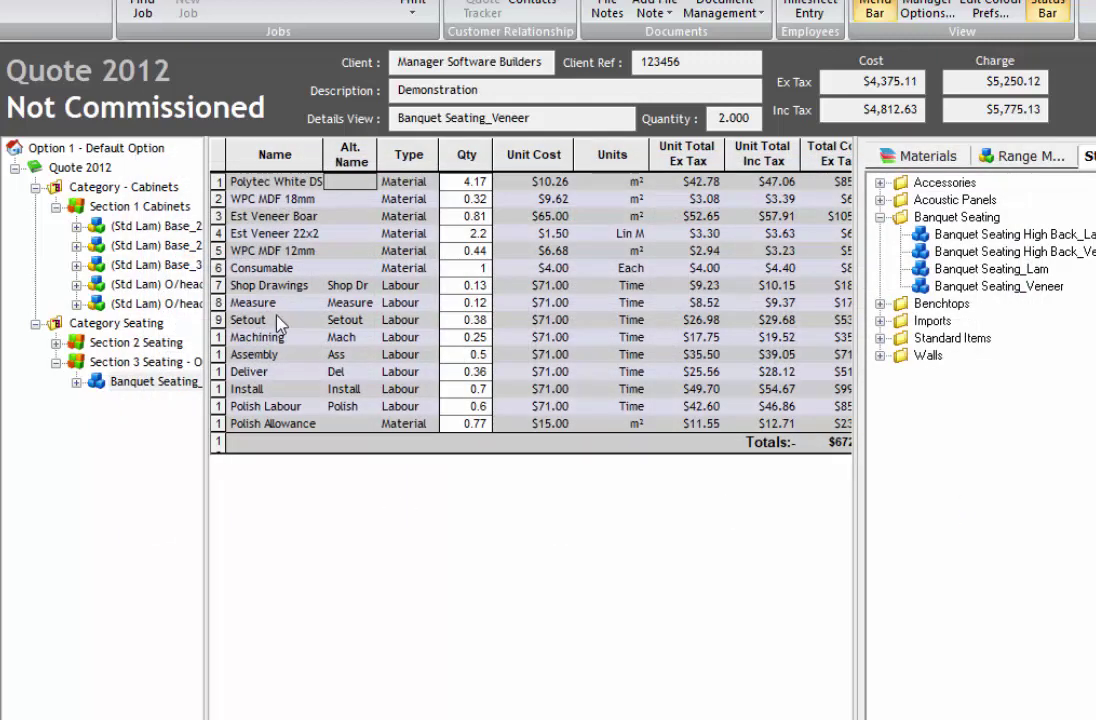
Set the labour quantities of Banquet Seating_Veneer to 2 for Measure, 1 for Machining and 1 for Assembly
click(453, 301)
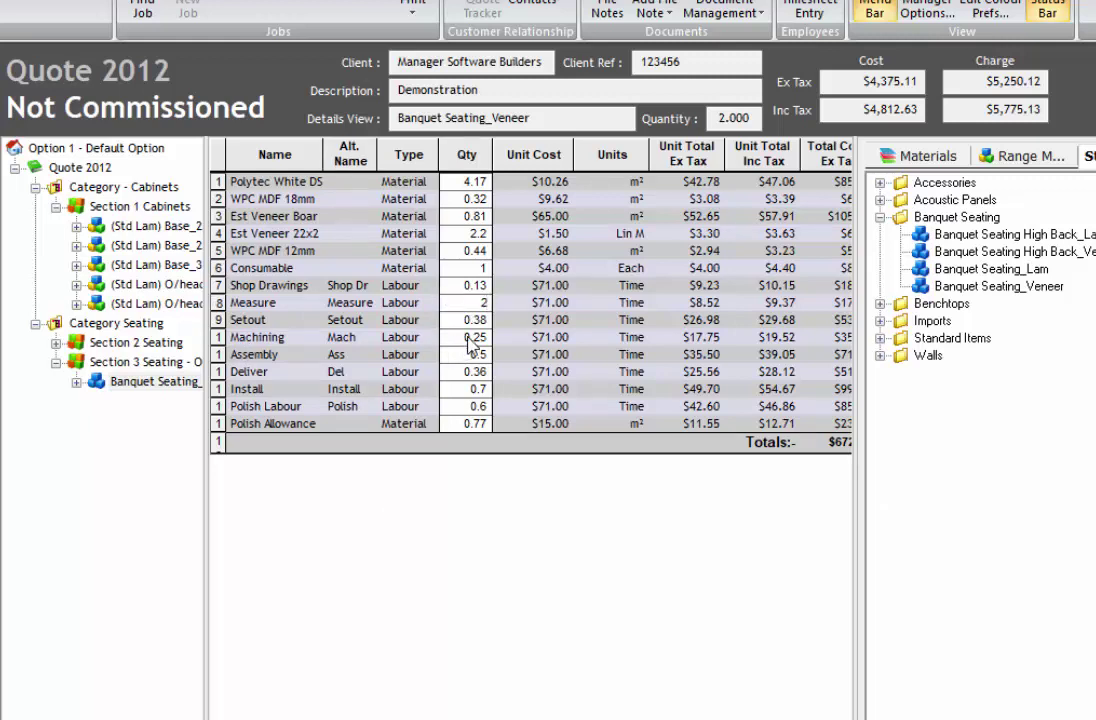
click(470, 340)
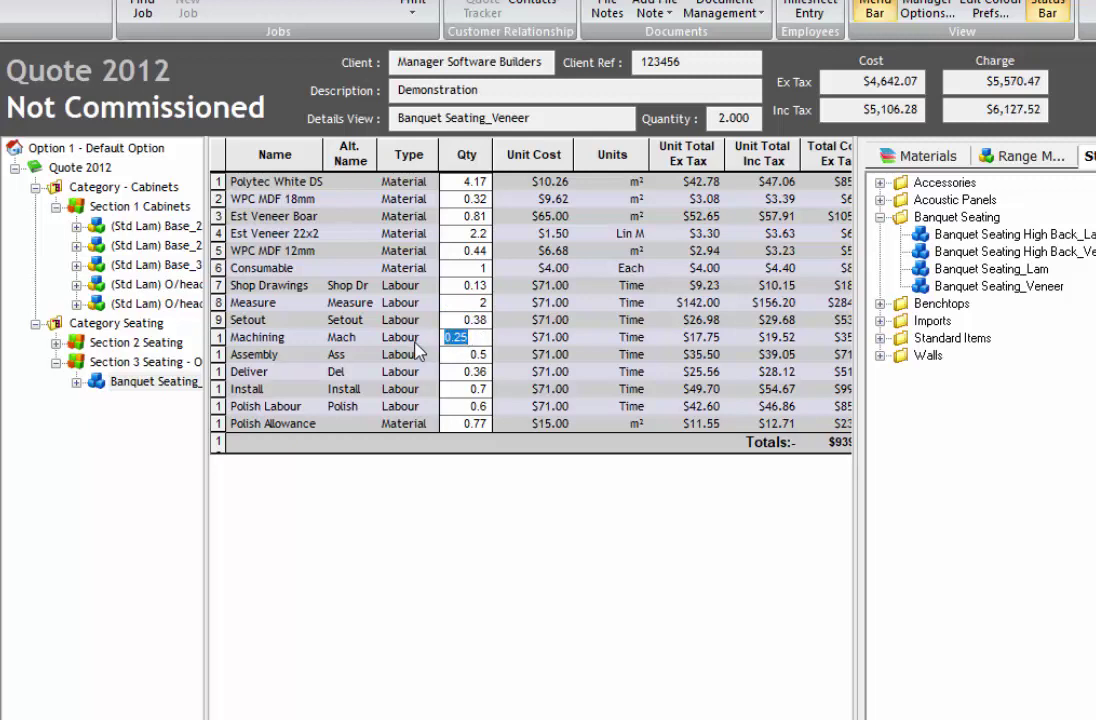
text(1)
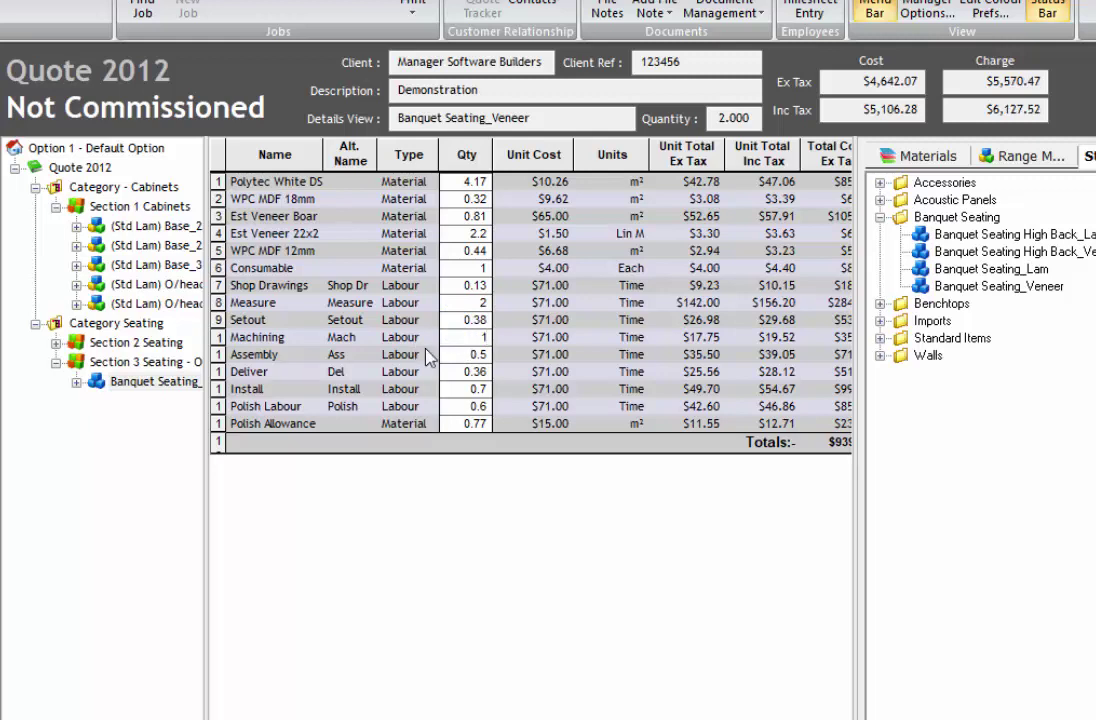
click(455, 356)
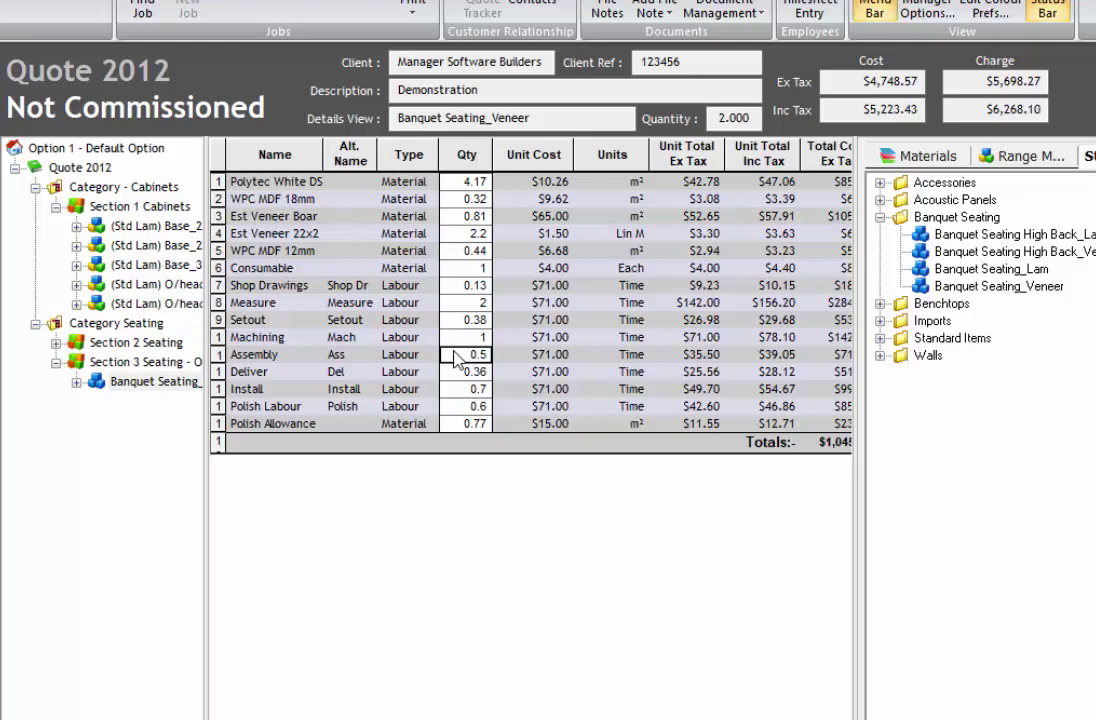
text(1)
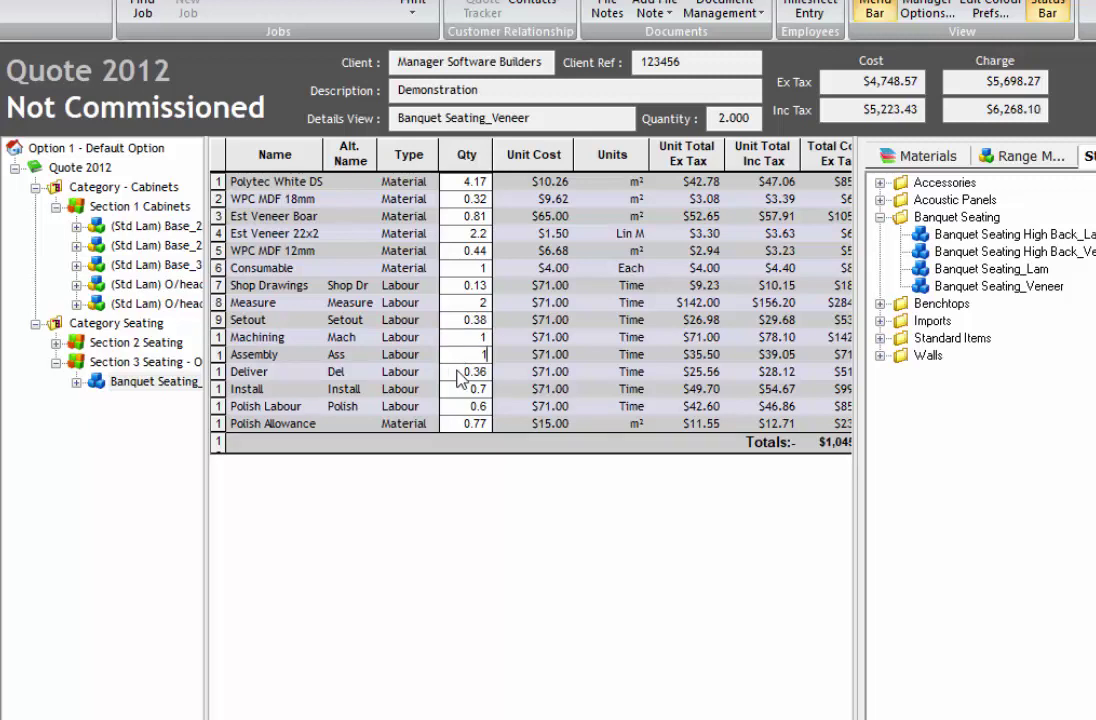
click(455, 372)
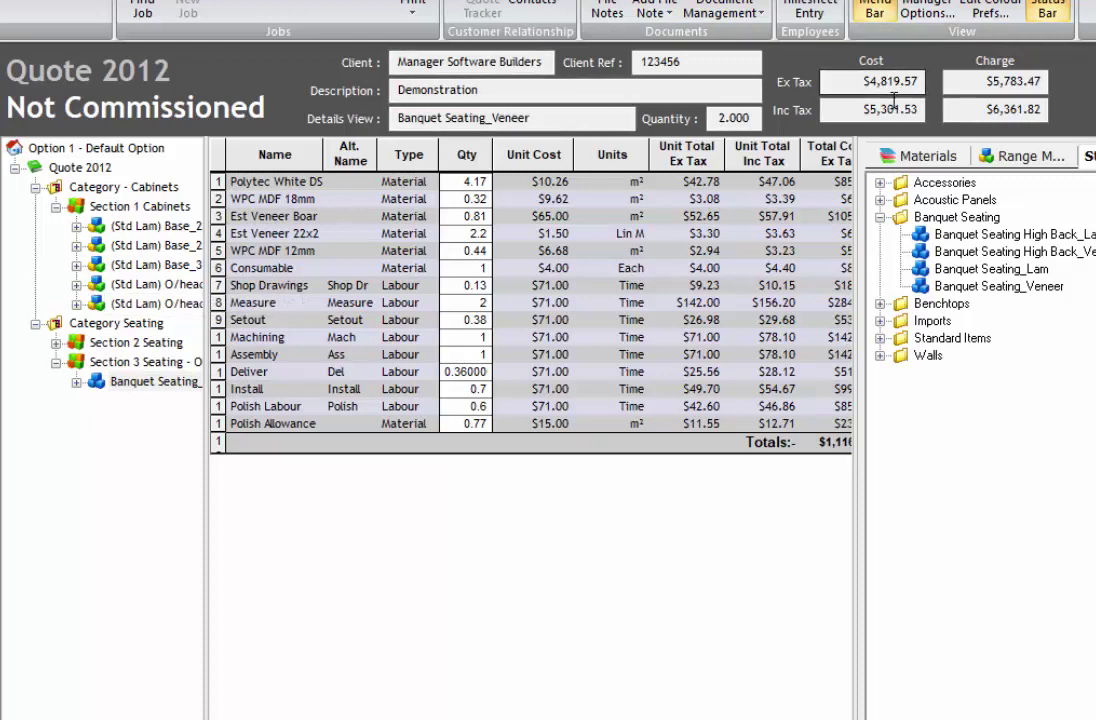
Copy Section 1 Cabinets with all its modules and paste the copy into Category Seating
click(80, 168)
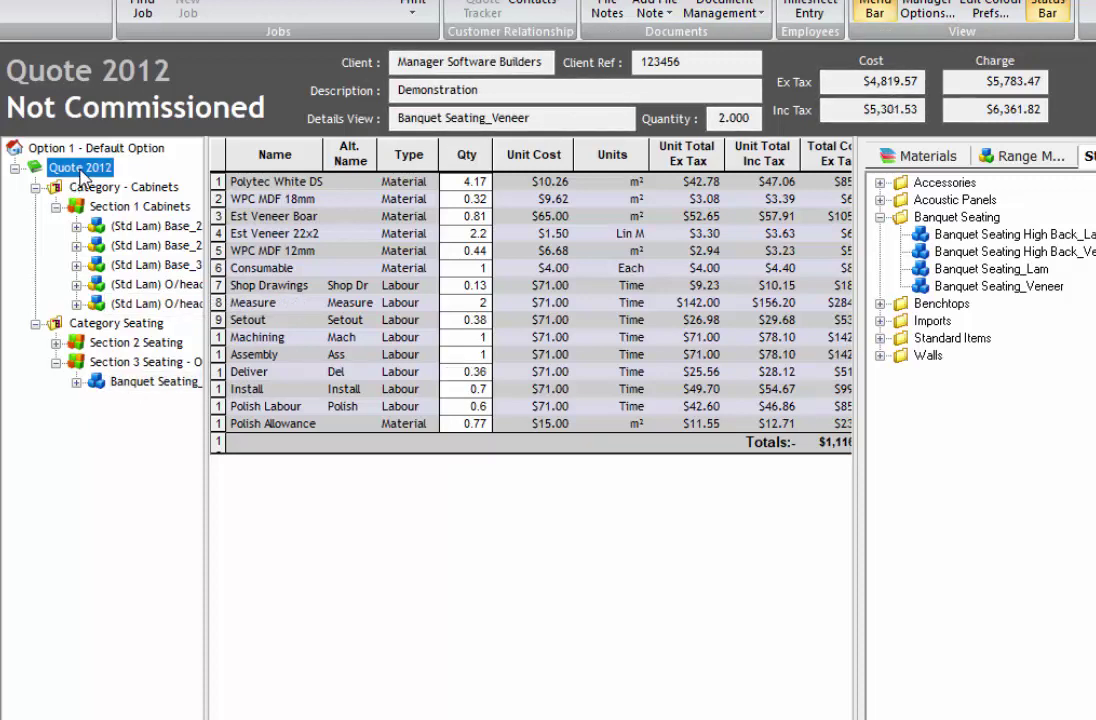
click(56, 206)
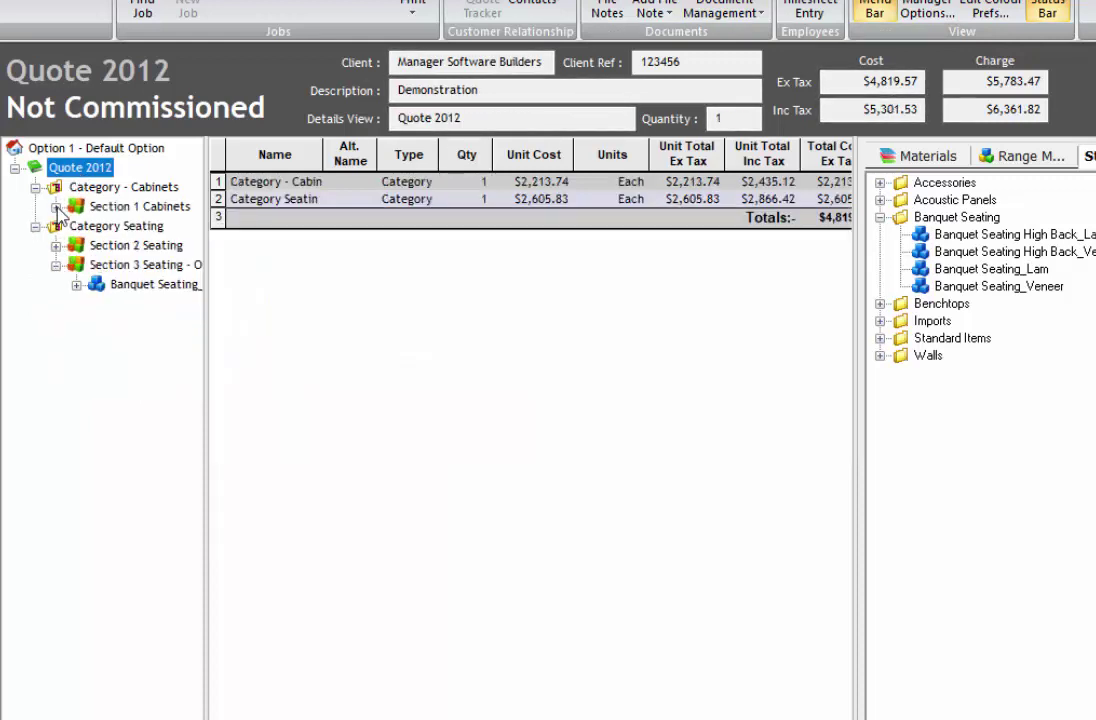
right_click(104, 208)
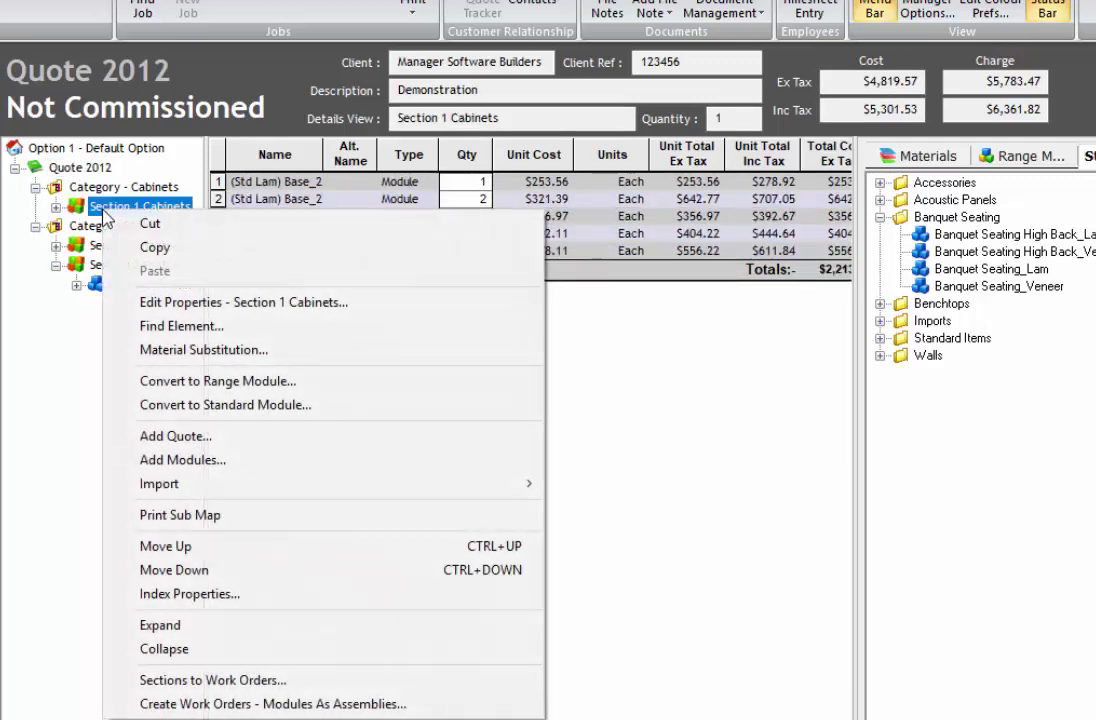
click(155, 247)
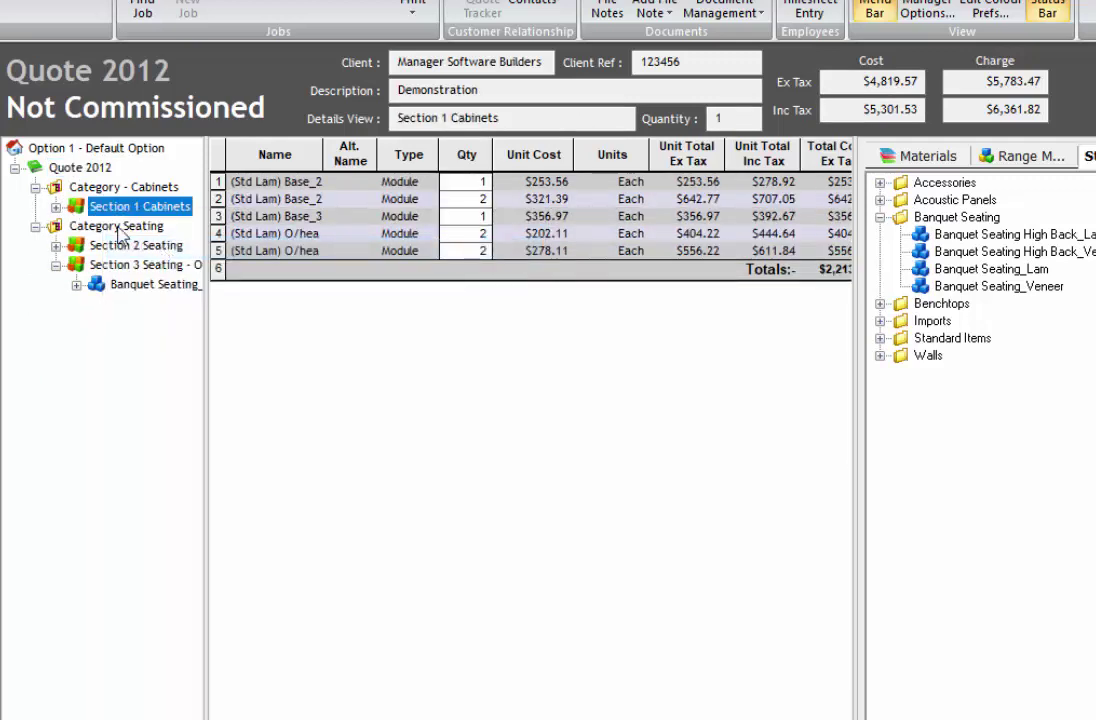
right_click(119, 232)
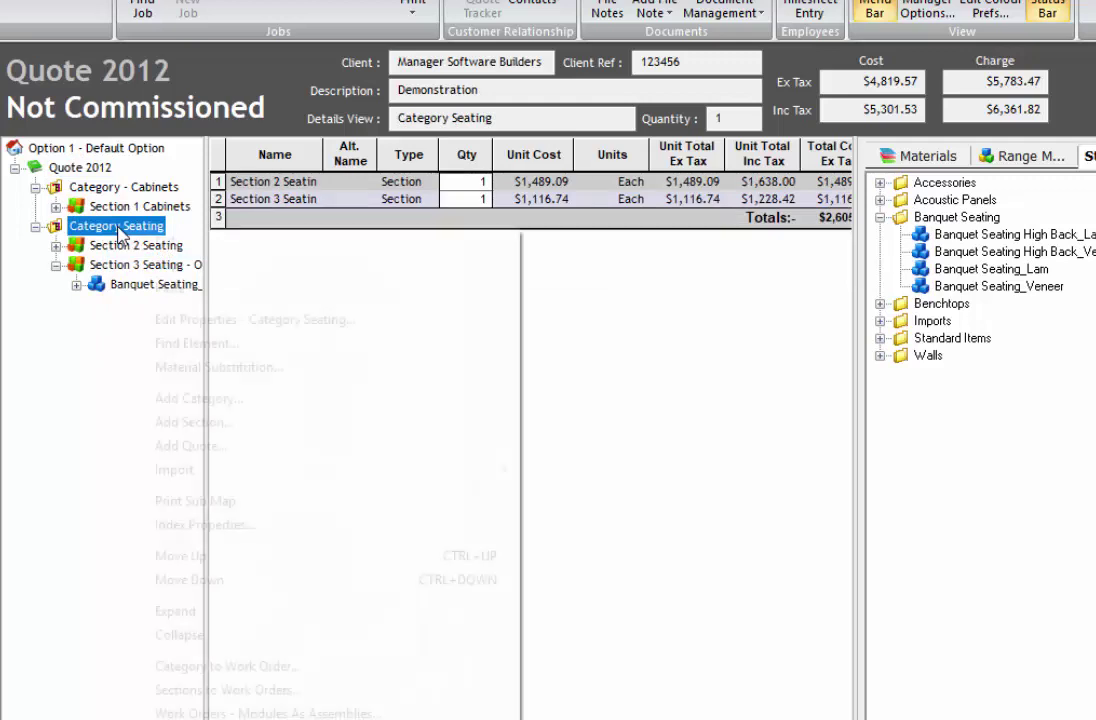
click(160, 289)
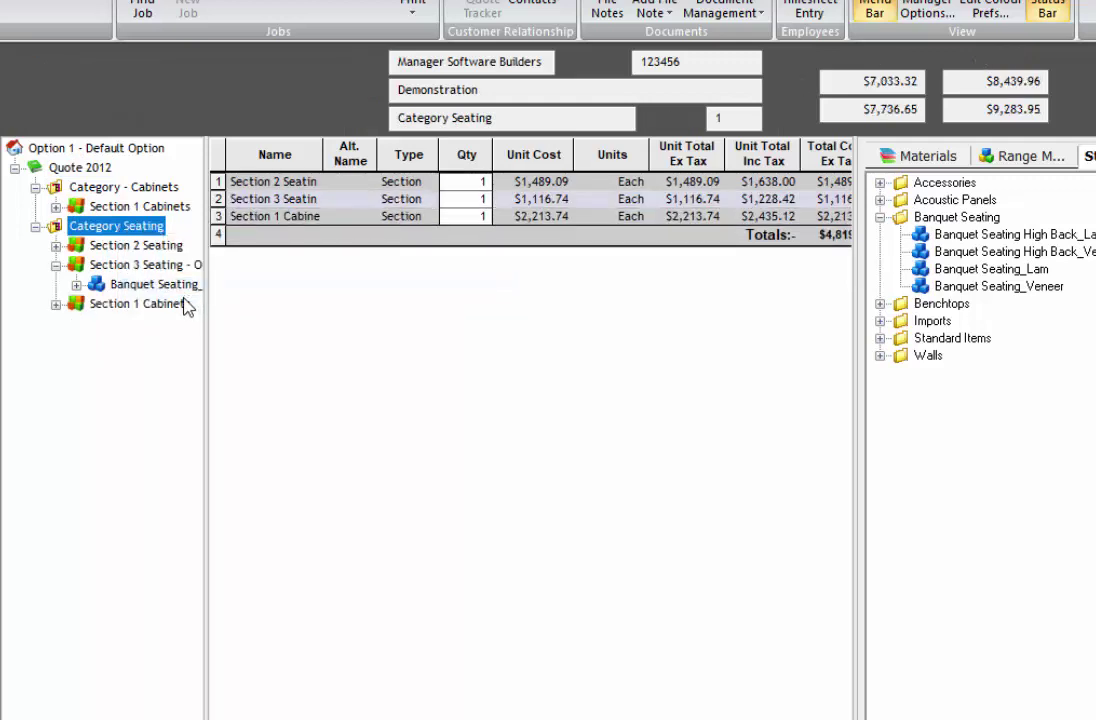
Rename the pasted section in Category Seating as Section 4 Cabinets
right_click(109, 308)
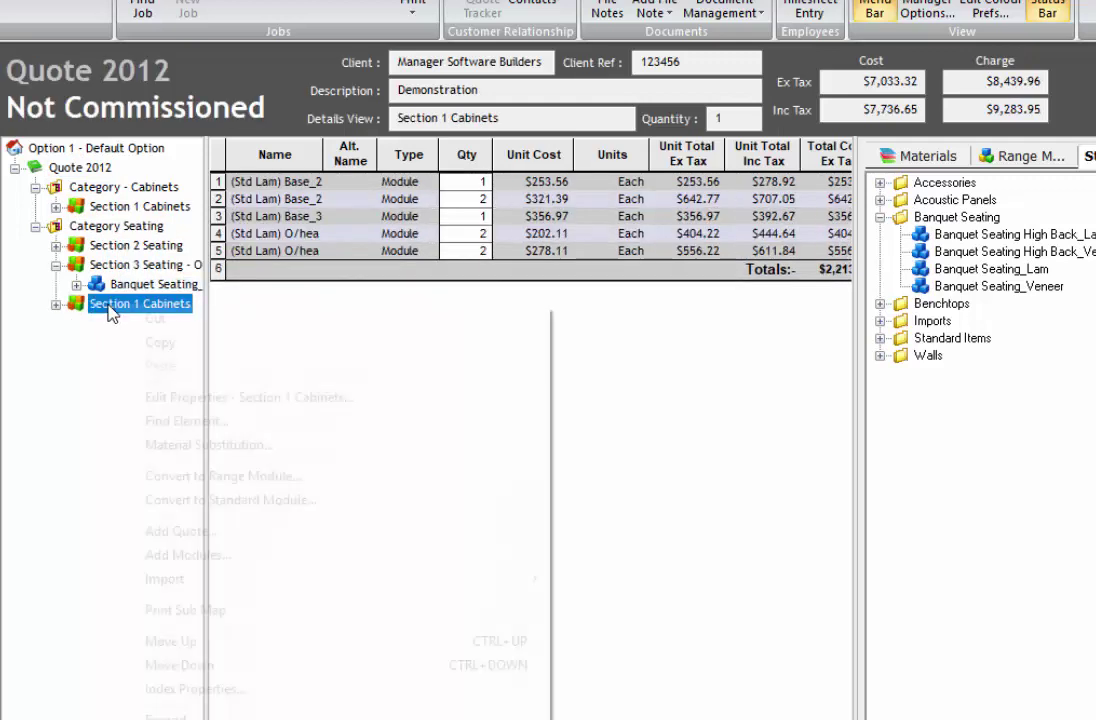
click(180, 399)
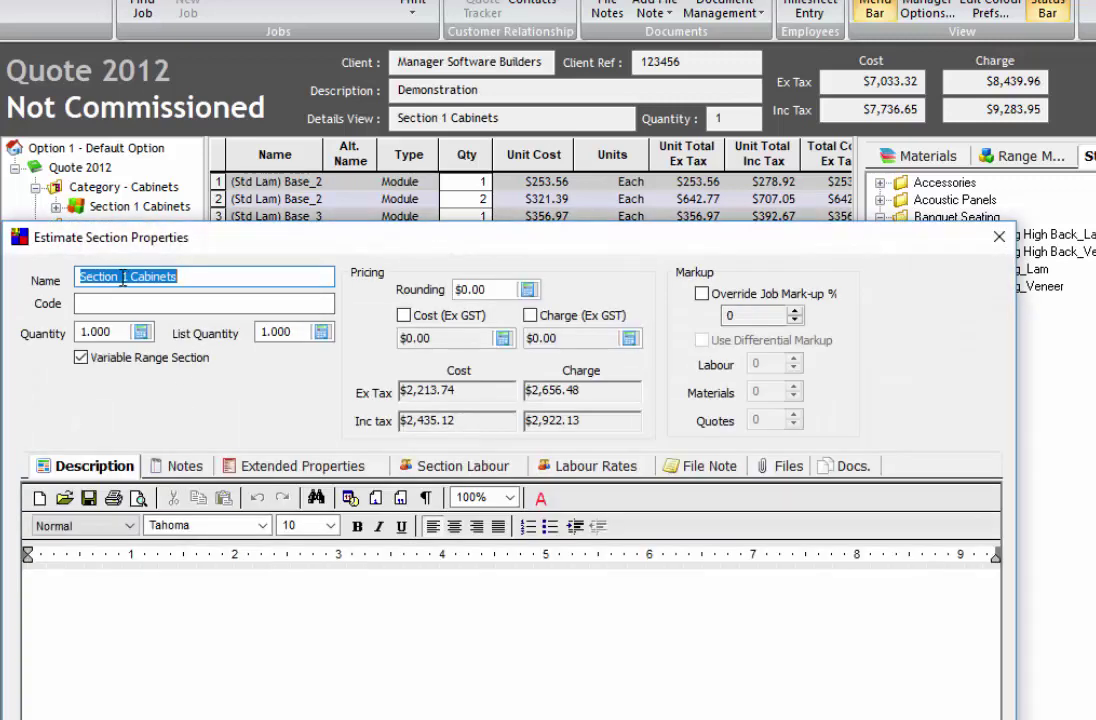
click(124, 280)
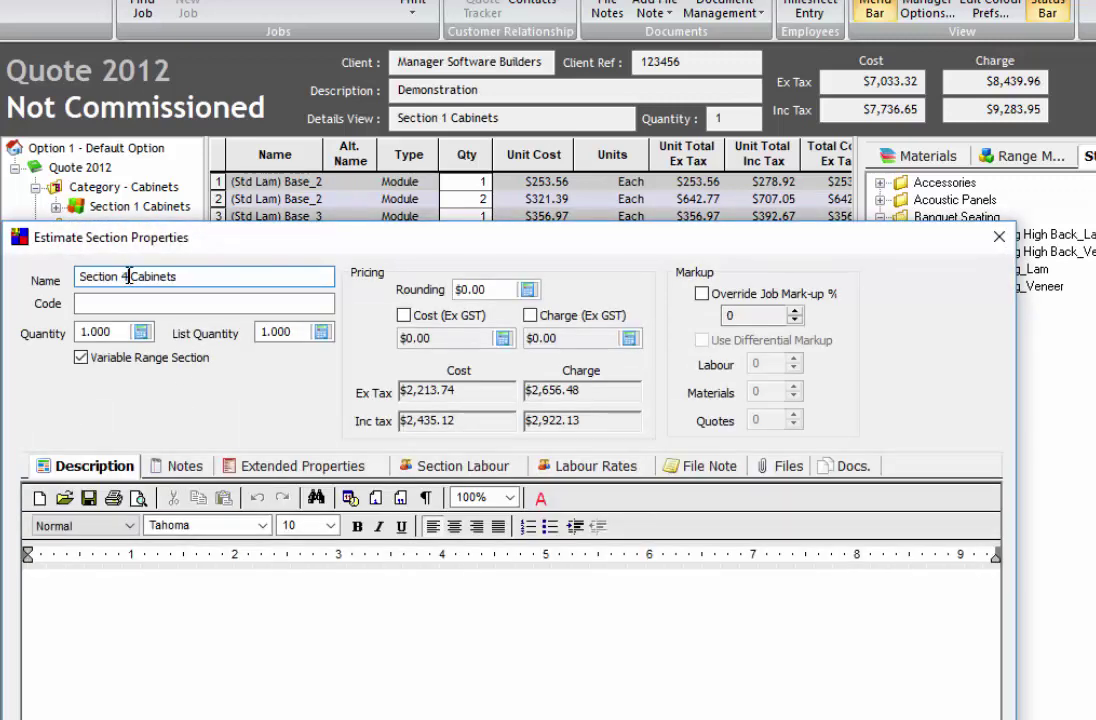
text(4)
key(Return)
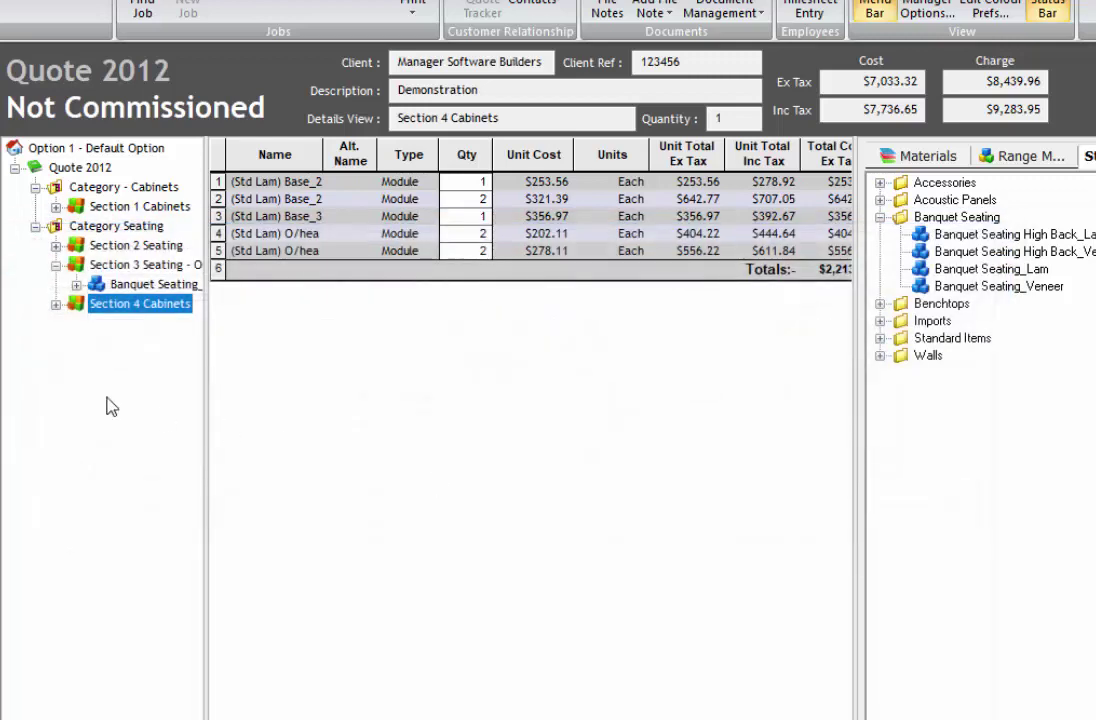
Delete the (Std Lam) Base_2 Drawer 700, Base_3 and O/head 900h_Open 800 modules from Section 4 Cabinets
click(56, 304)
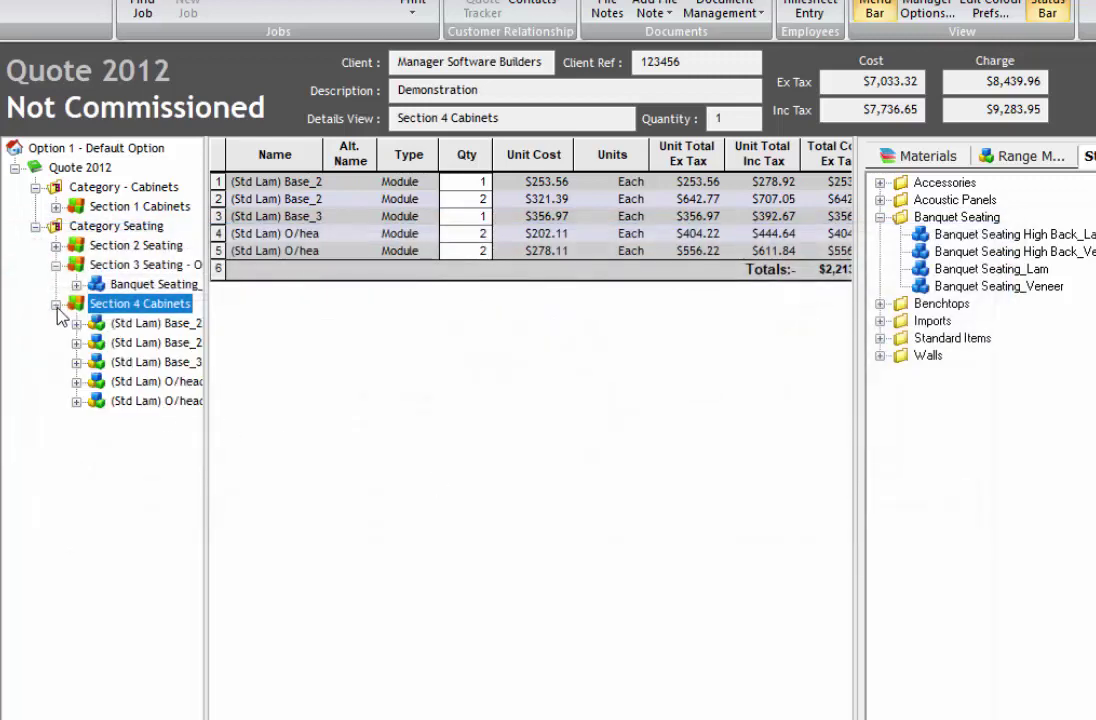
click(143, 344)
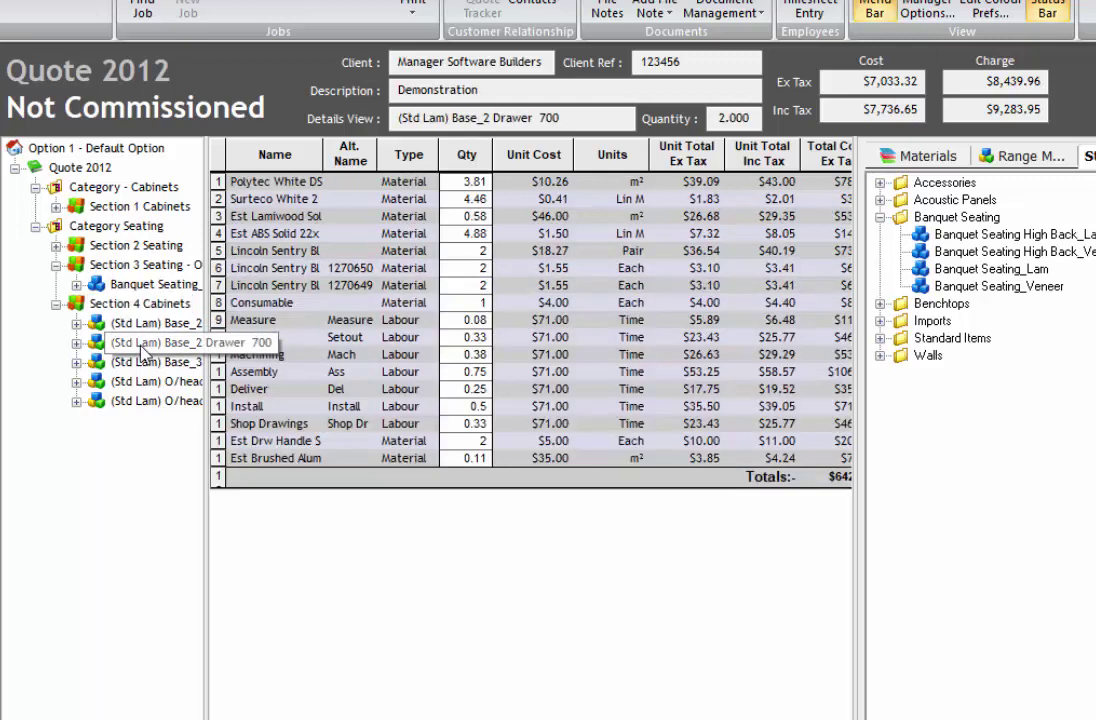
key(Delete)
key(Delete)
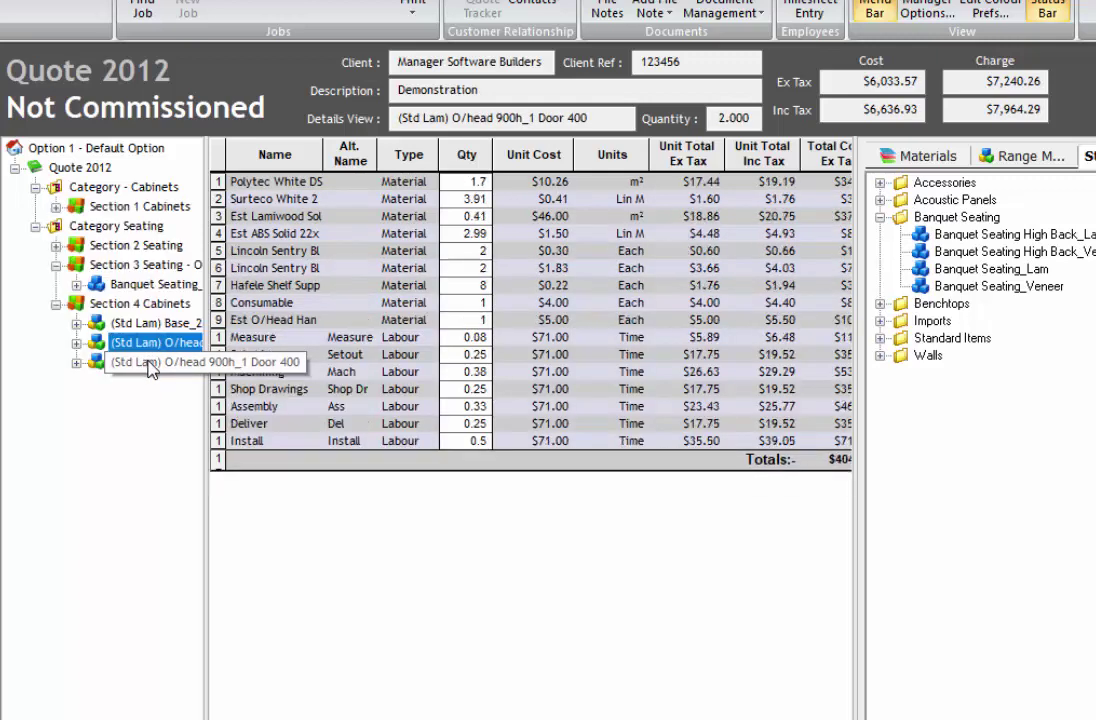
click(143, 363)
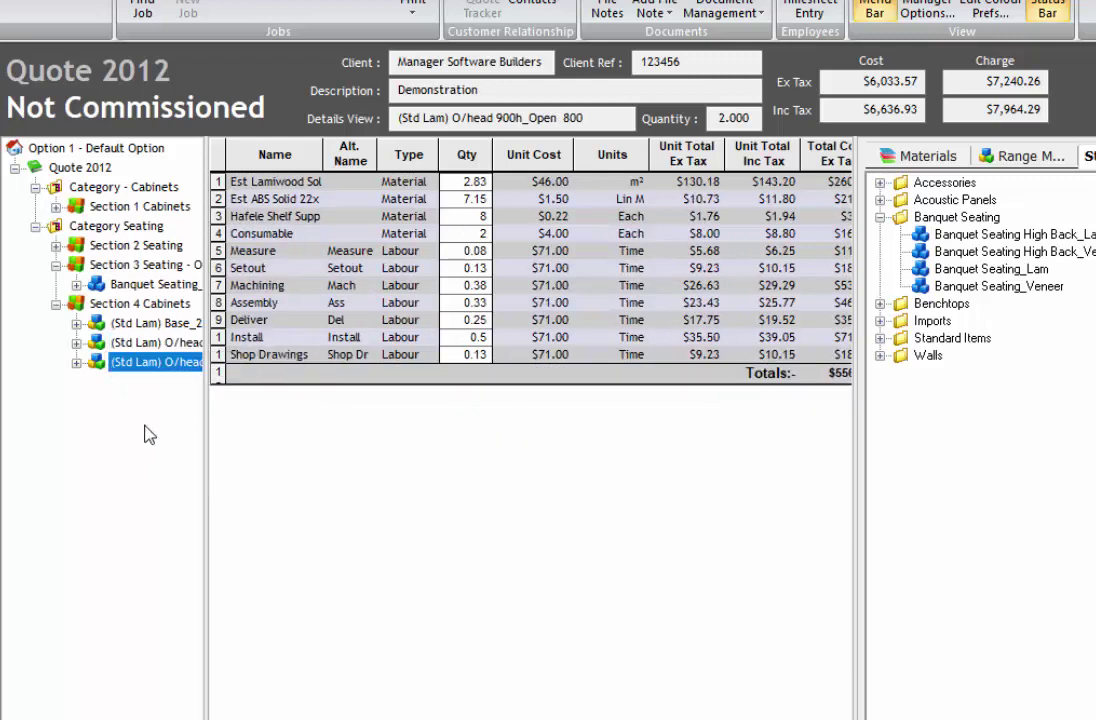
key(Delete)
Review the section properties of Section 4 Cabinets, including its pricing and markup options, and close them
click(146, 305)
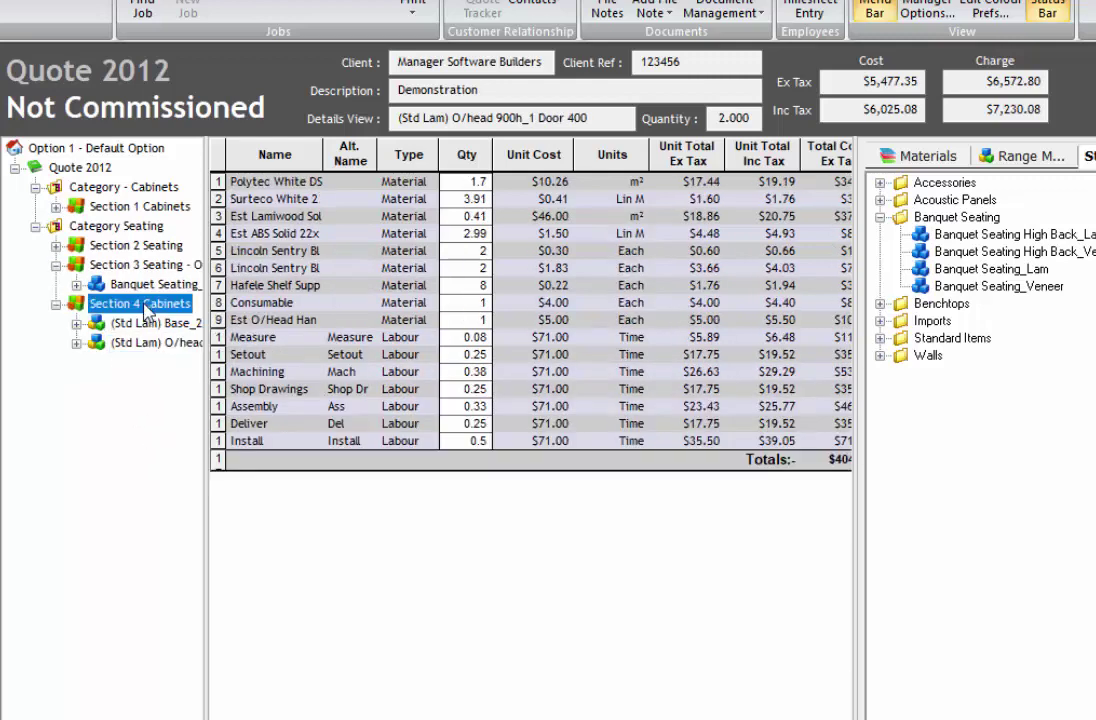
right_click(147, 308)
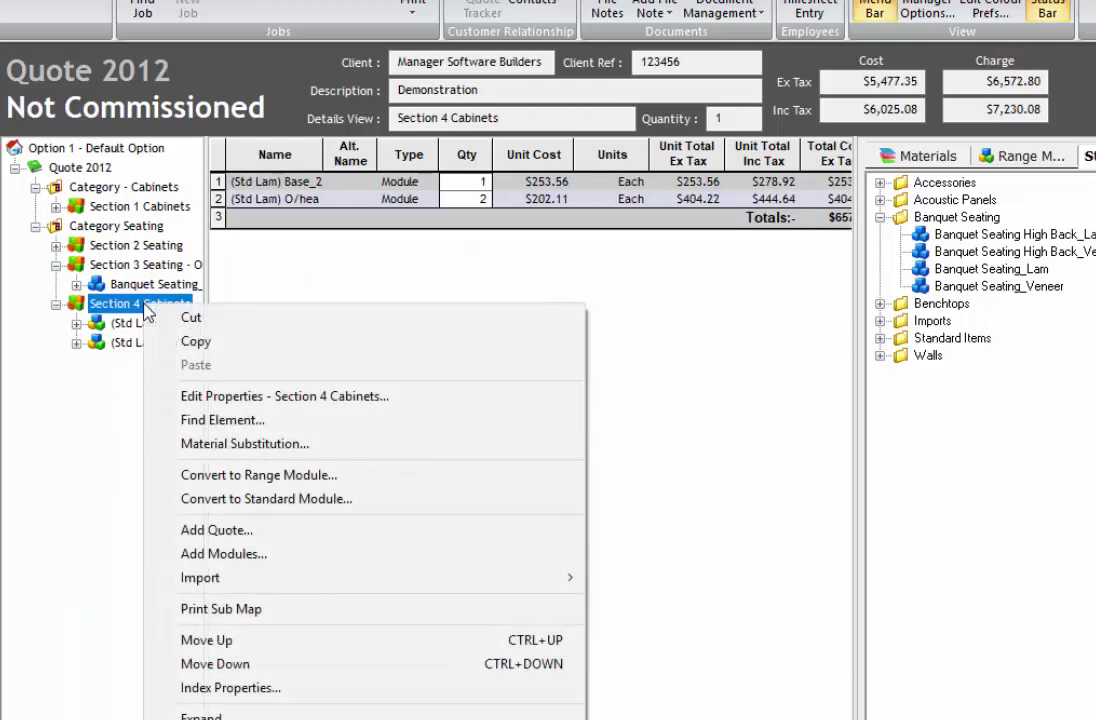
click(260, 396)
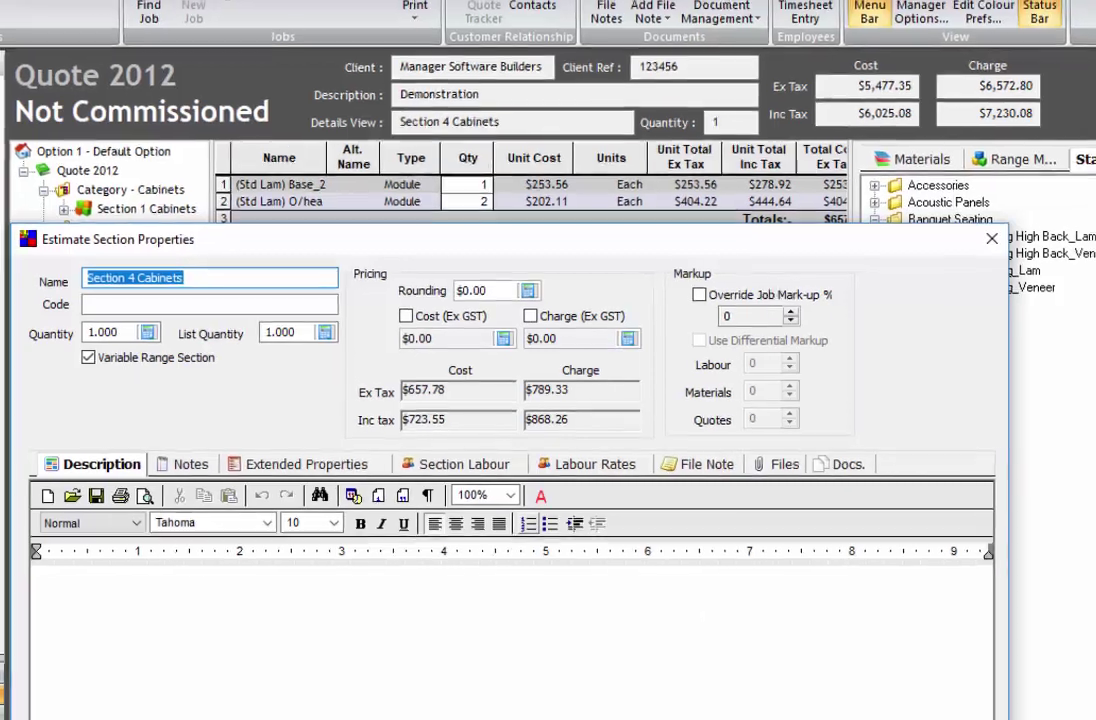
click(880, 705)
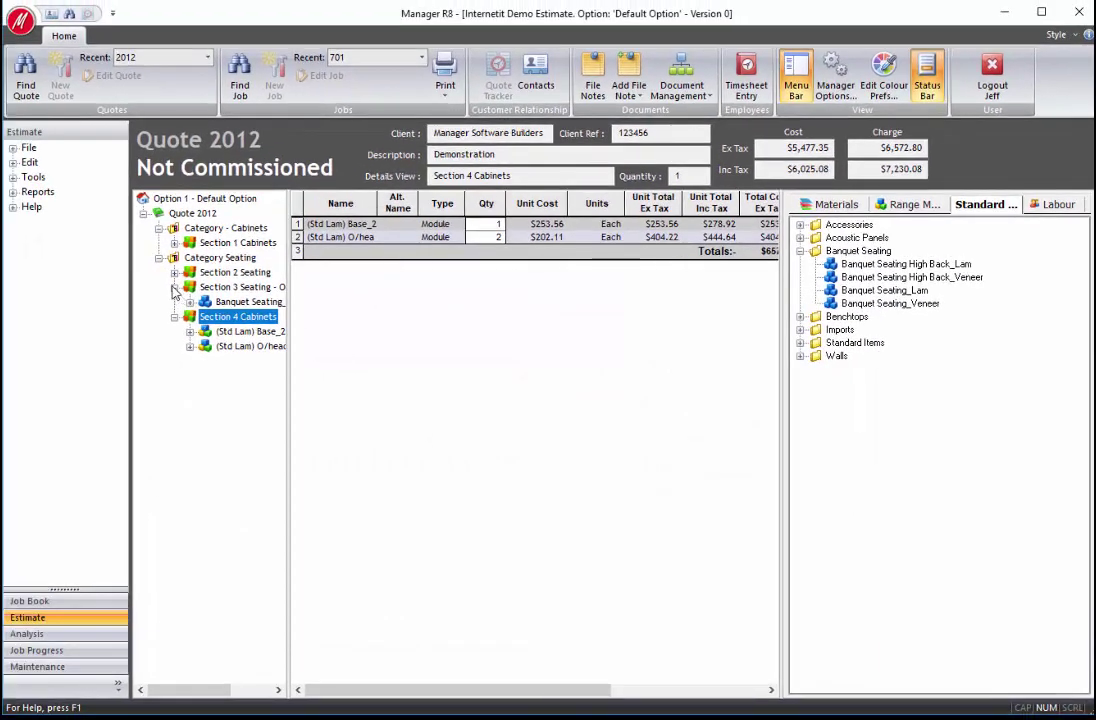
Substitute Polytec White DS Carcase Texture 18mm with Laminex 25mm MDF from Board MDF Raw throughout Section 4 Cabinets
click(13, 178)
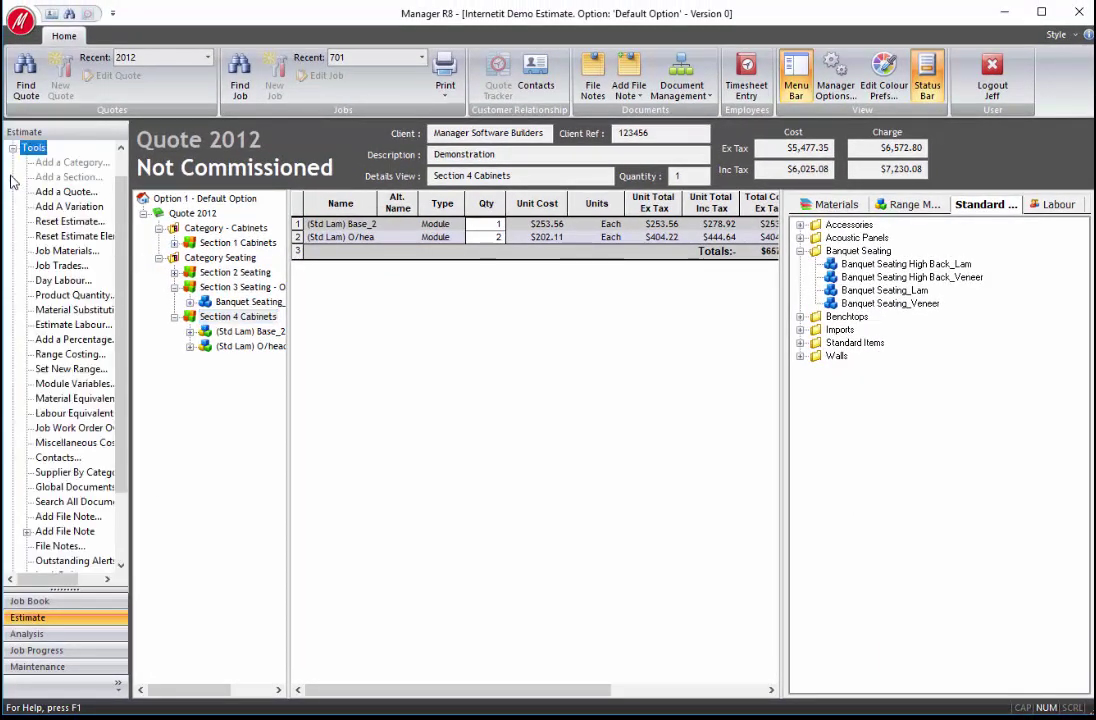
double_click(75, 310)
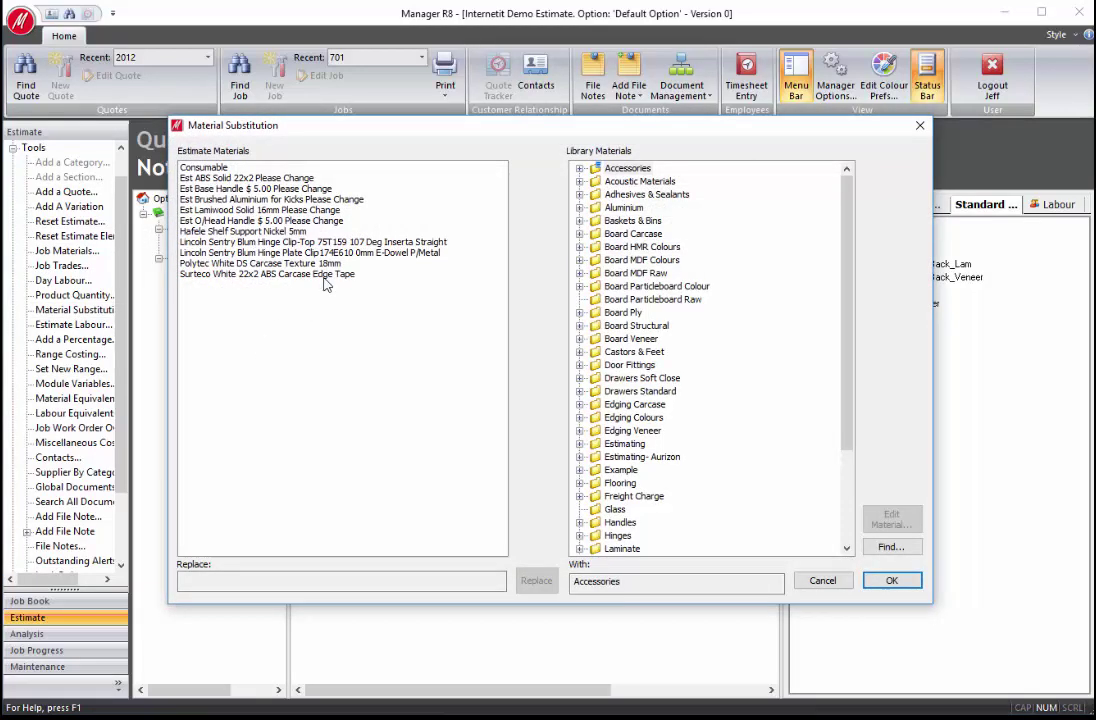
click(256, 264)
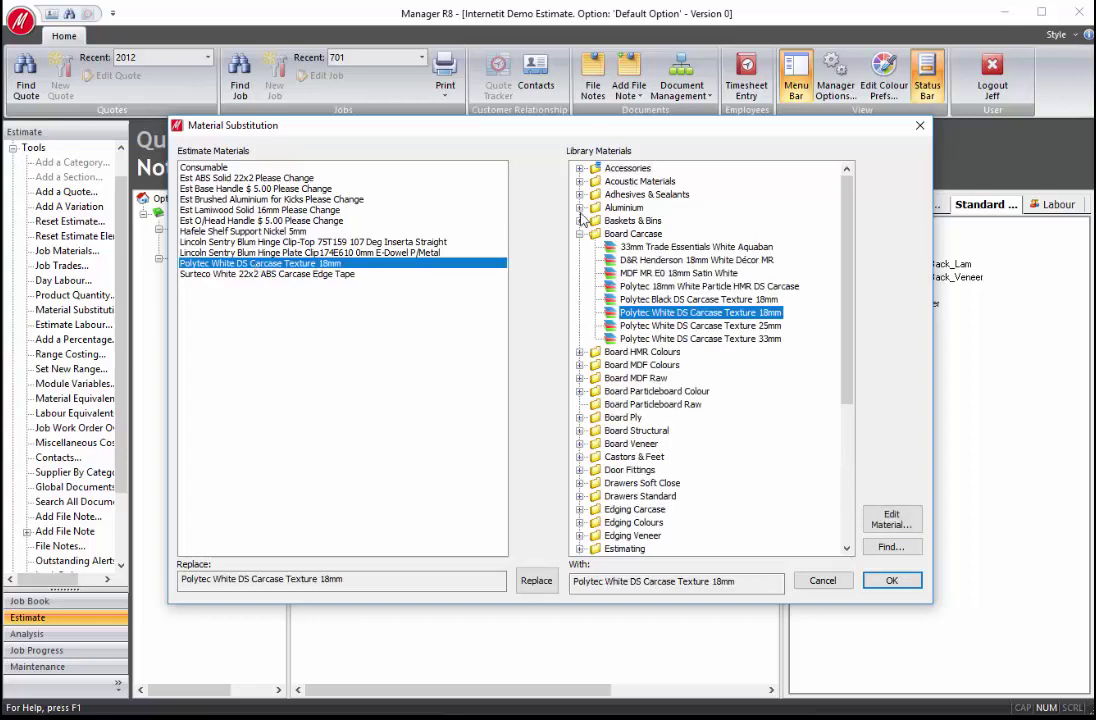
click(580, 378)
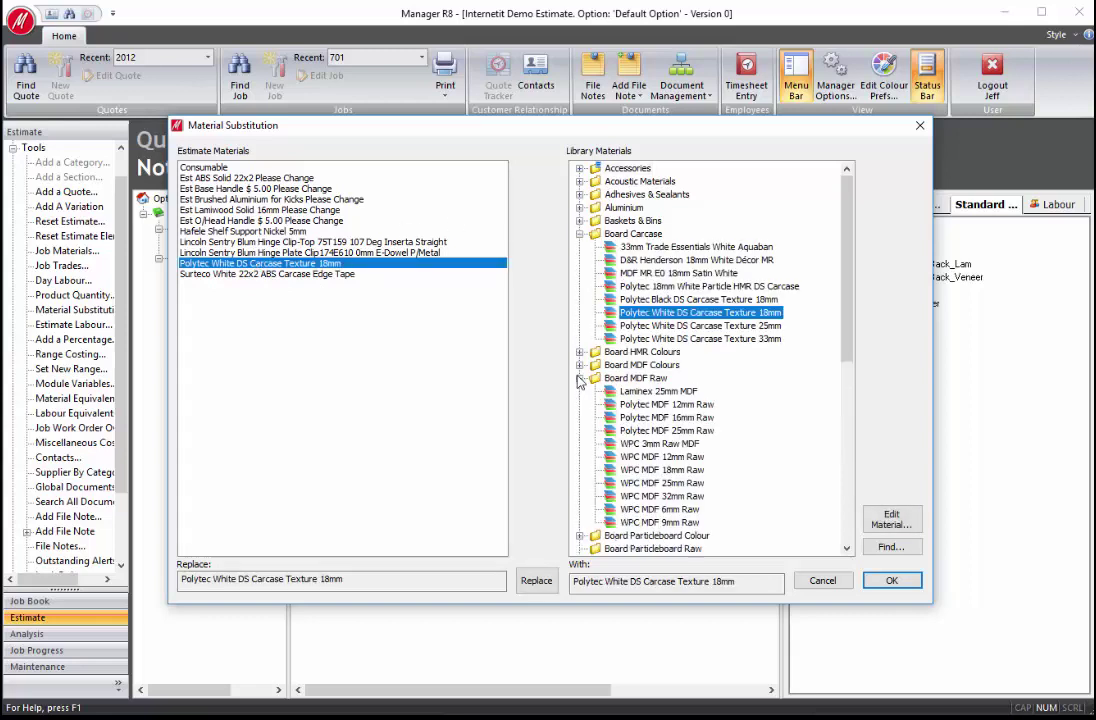
click(650, 392)
click(536, 580)
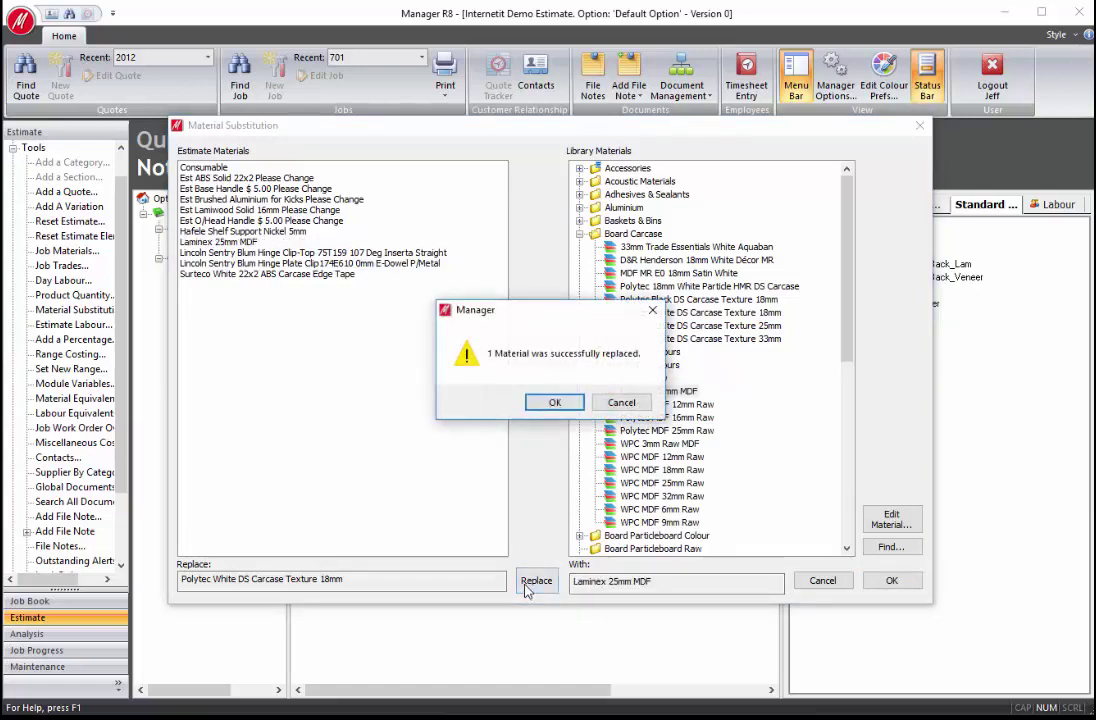
click(556, 403)
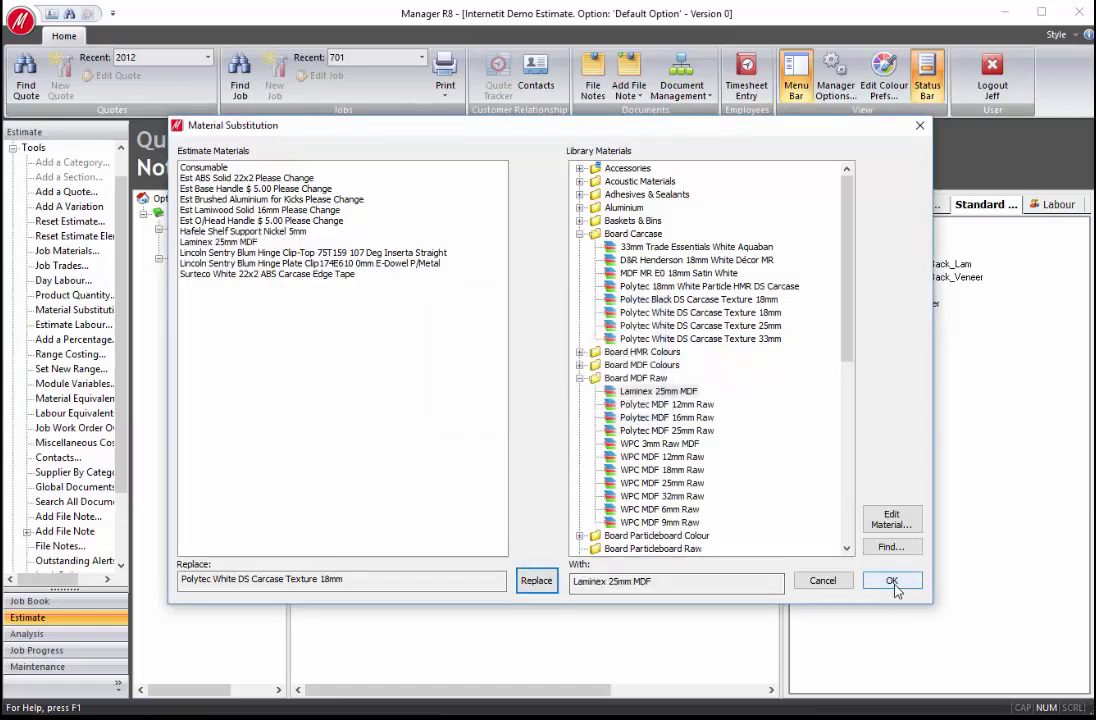
click(891, 580)
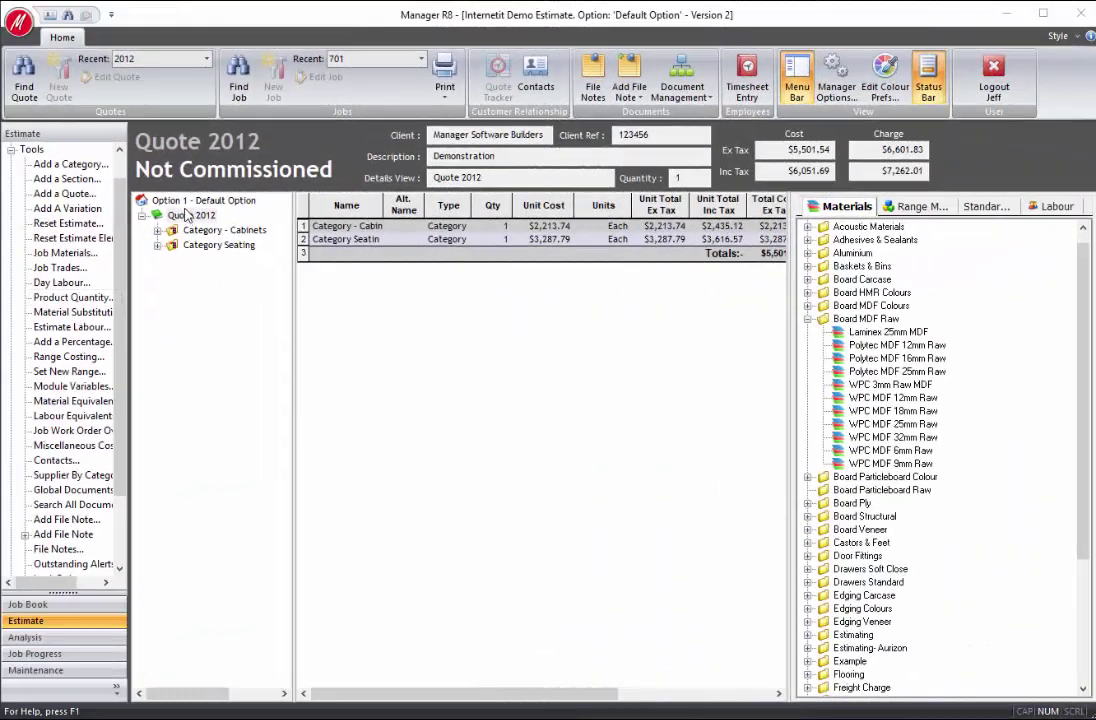
Add a section named "Section No Modules" directly under Quote 2012
right_click(192, 218)
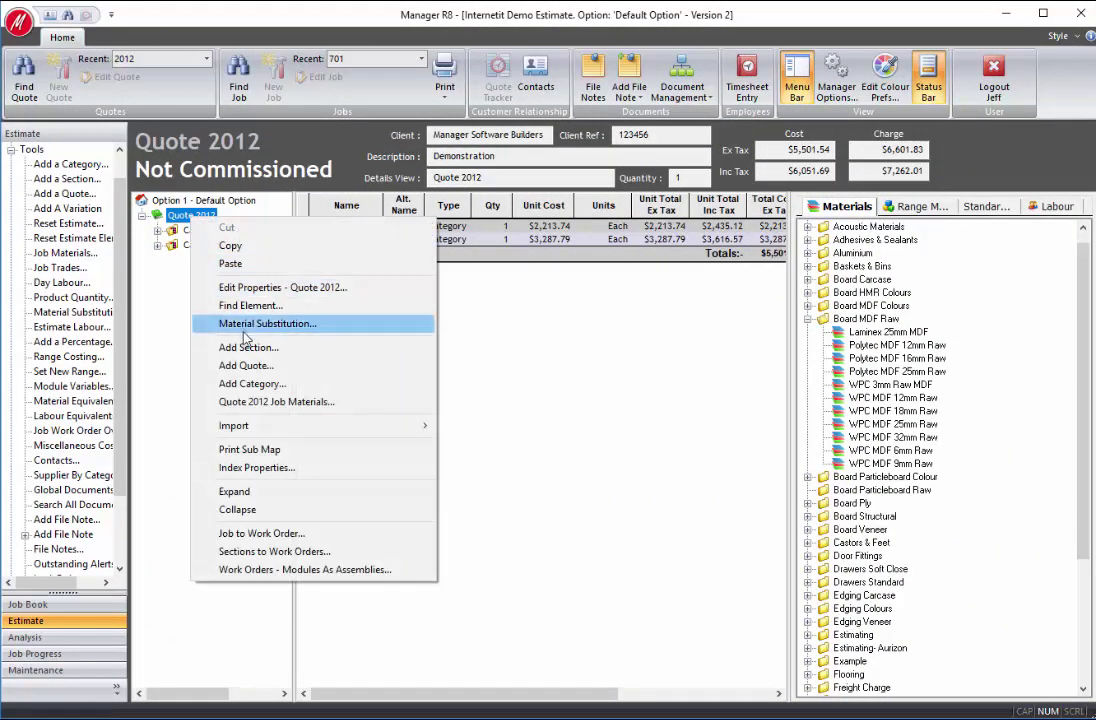
click(250, 348)
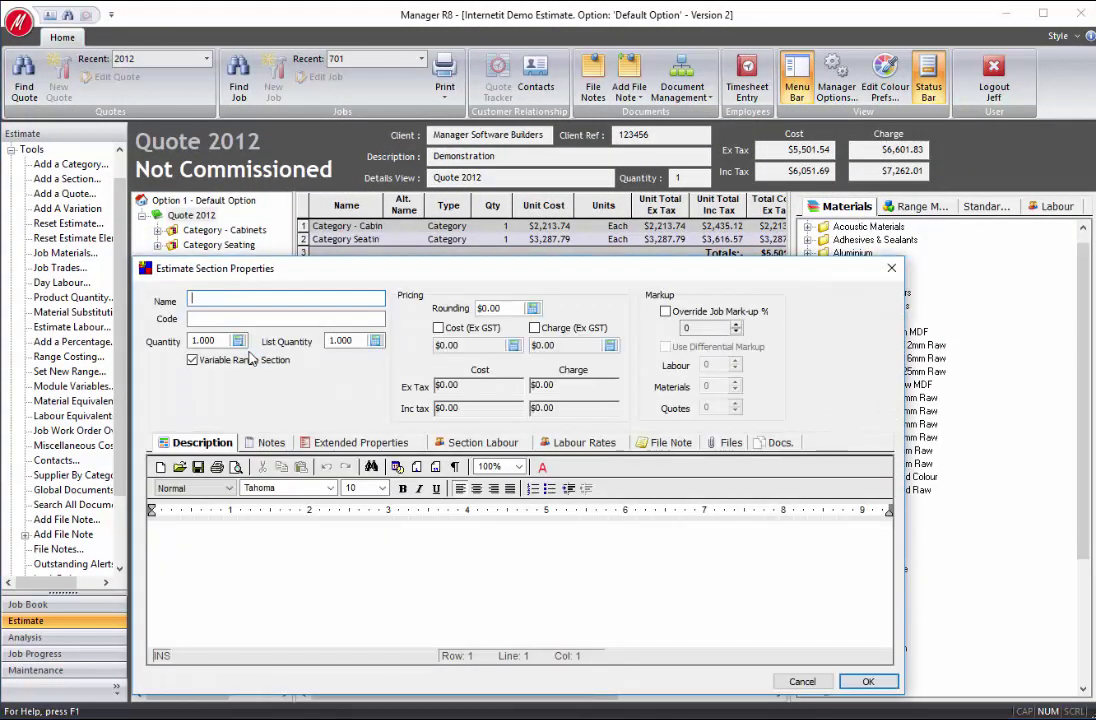
text(Section No Modules)
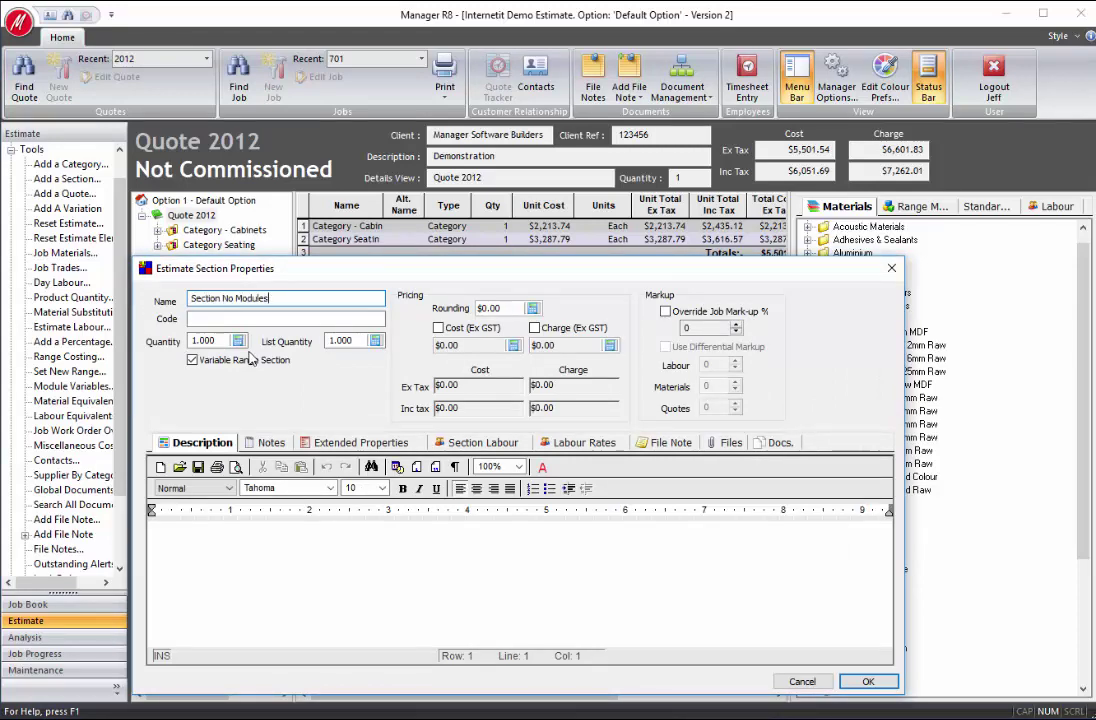
click(864, 681)
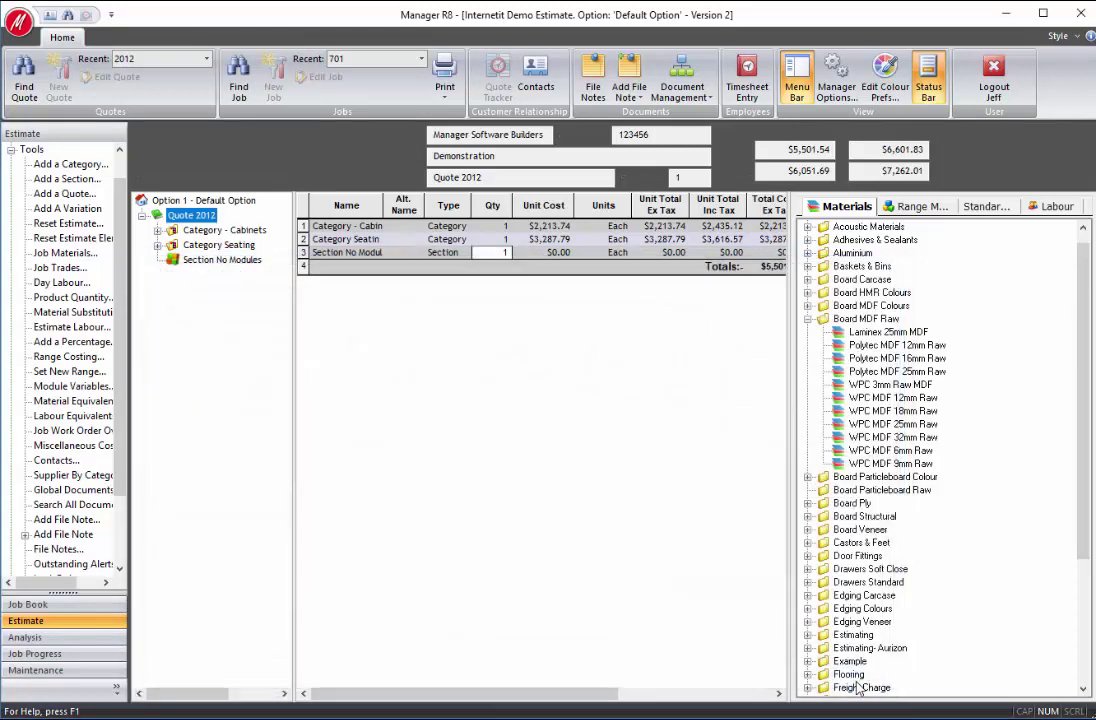
Add 5 m² of the Laminex 25mm MDF material directly to Section No Modules
click(225, 260)
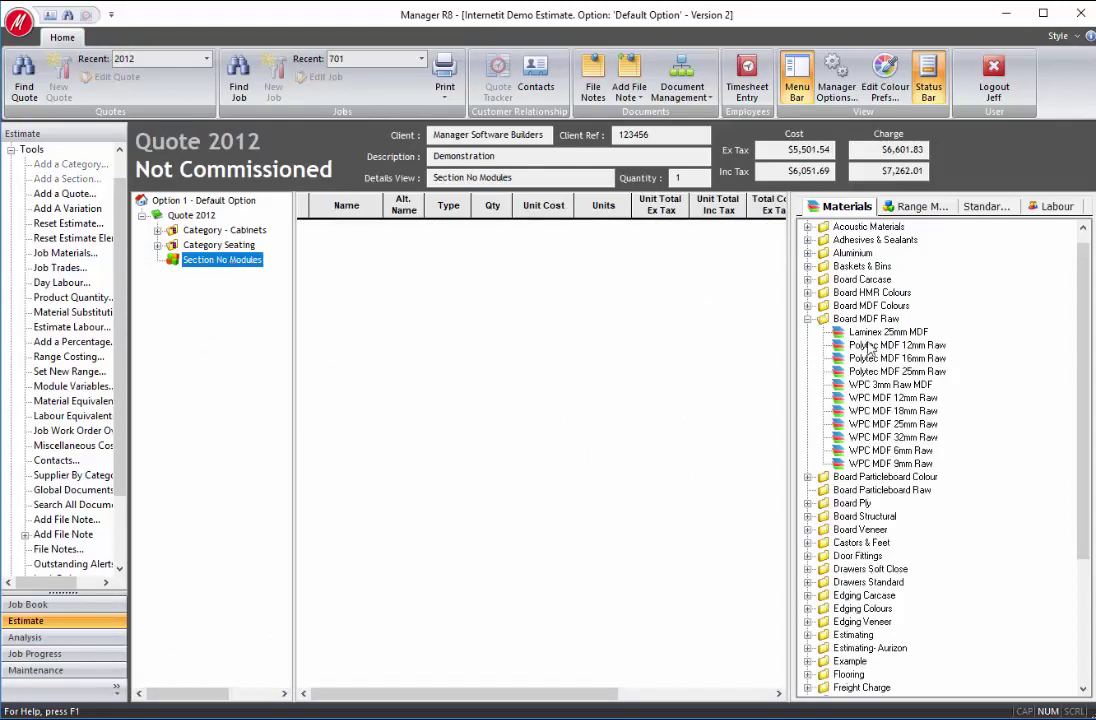
drag(873, 336, 530, 388)
text(5)
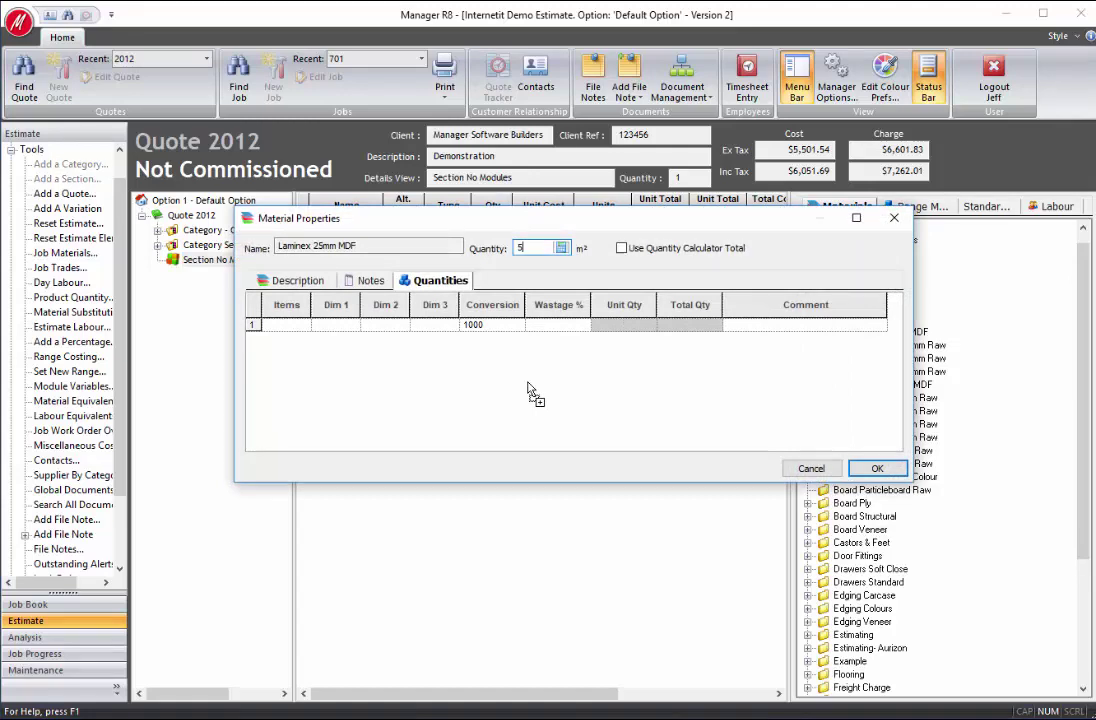
key(Return)
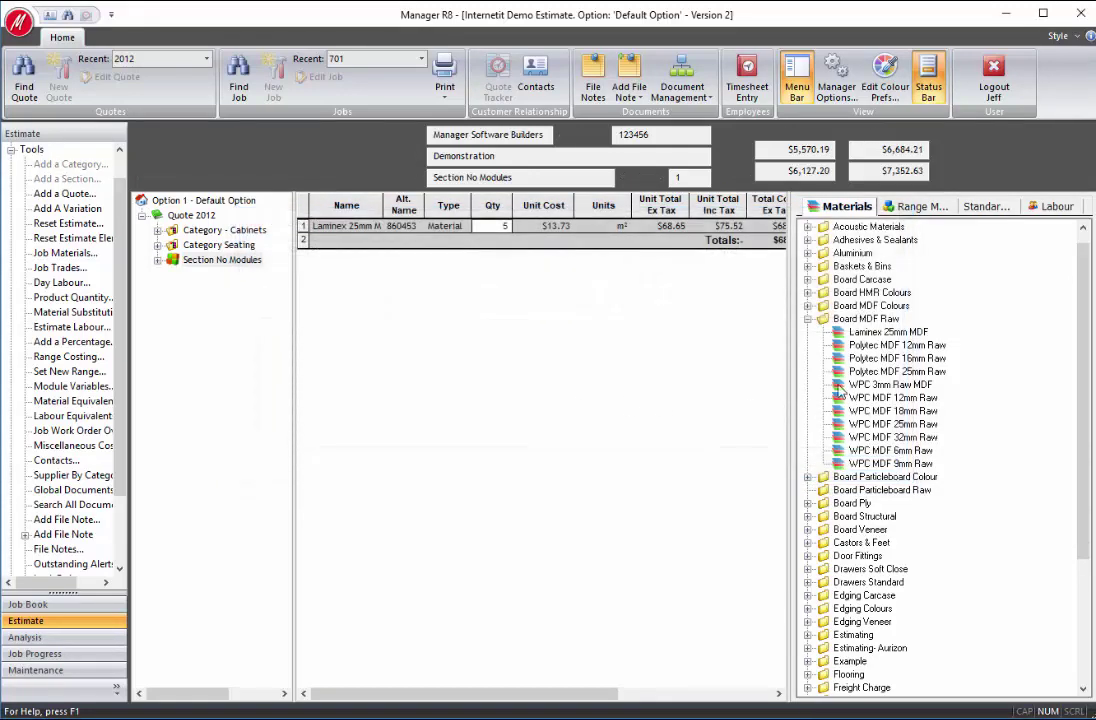
Add WPC MDF 12mm Raw to Section No Modules, using the quantity calculator total for 2 items of 500 by 700
drag(862, 398, 486, 414)
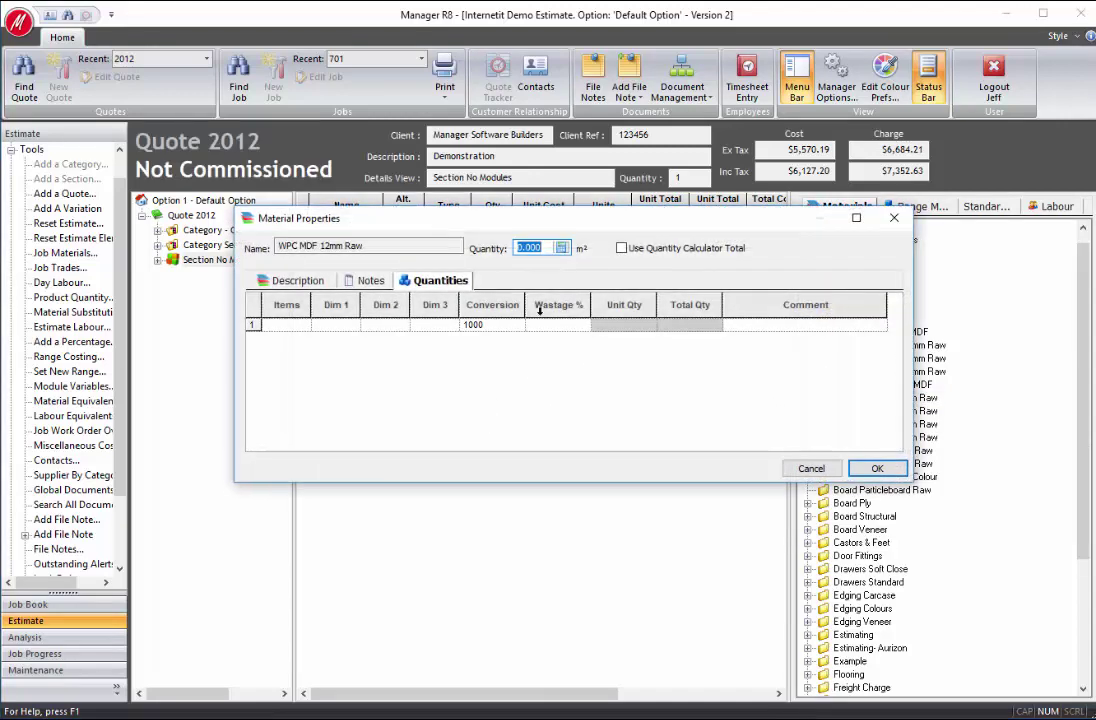
click(622, 249)
click(295, 328)
text(2)
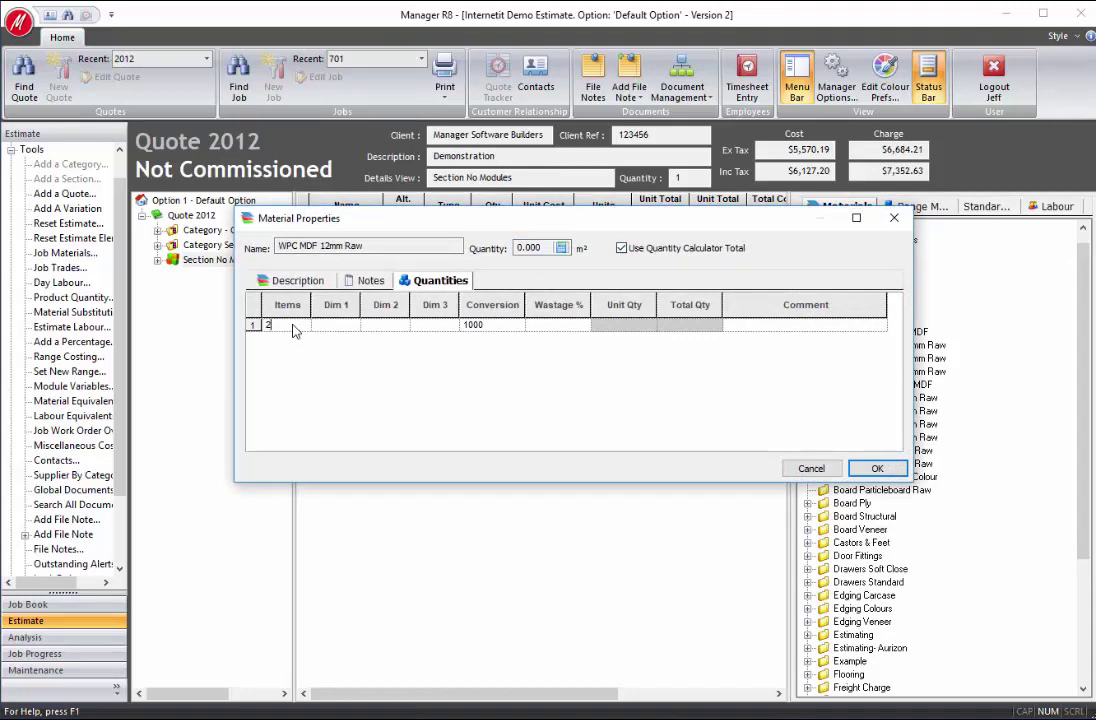
key(Tab)
text(500)
key(Tab)
text(7)
key(Tab)
key(Tab)
key(Tab)
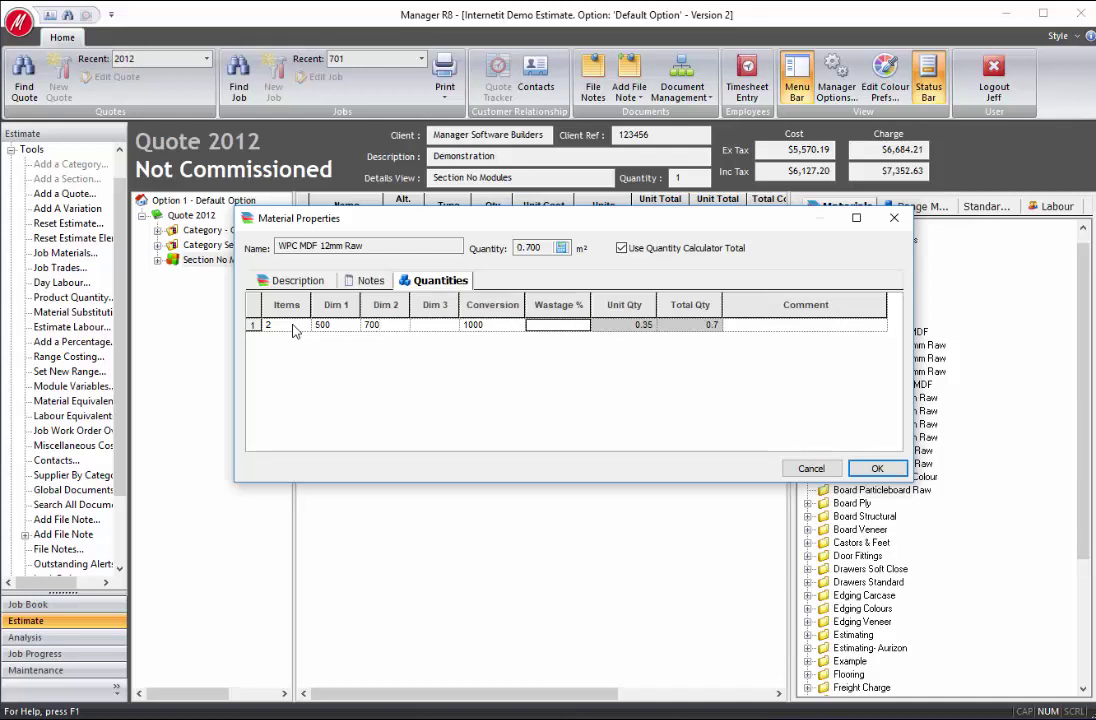
Set 20% wastage and the comment "Extra Items" for the WPC MDF 12mm Raw quantity and accept the material
text(20)
key(Tab)
text(E)
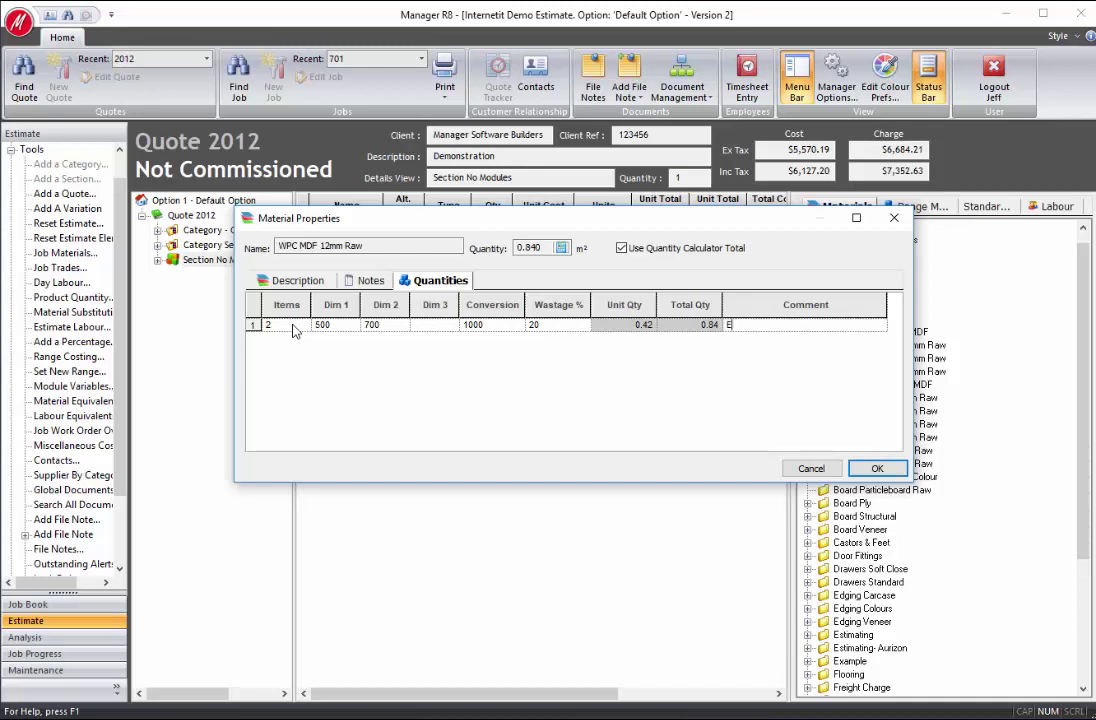
text(xtra Items)
click(877, 468)
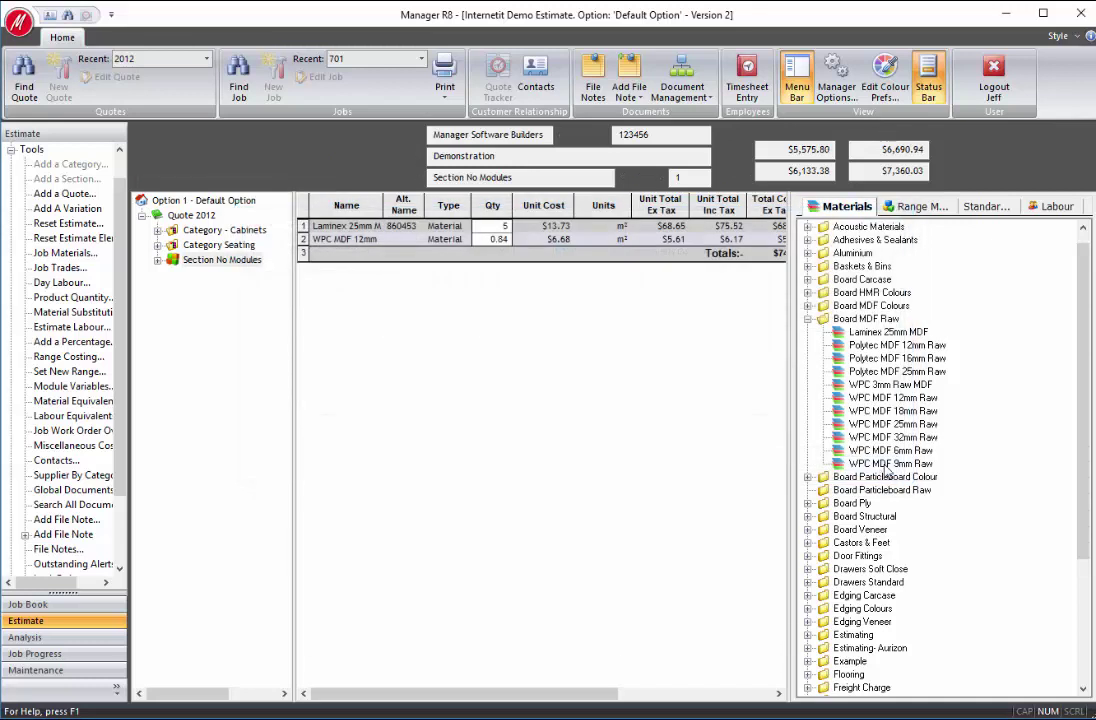
Add 1 hour of Machining and 1 hour of Assembly labour directly to Section No Modules
click(1044, 205)
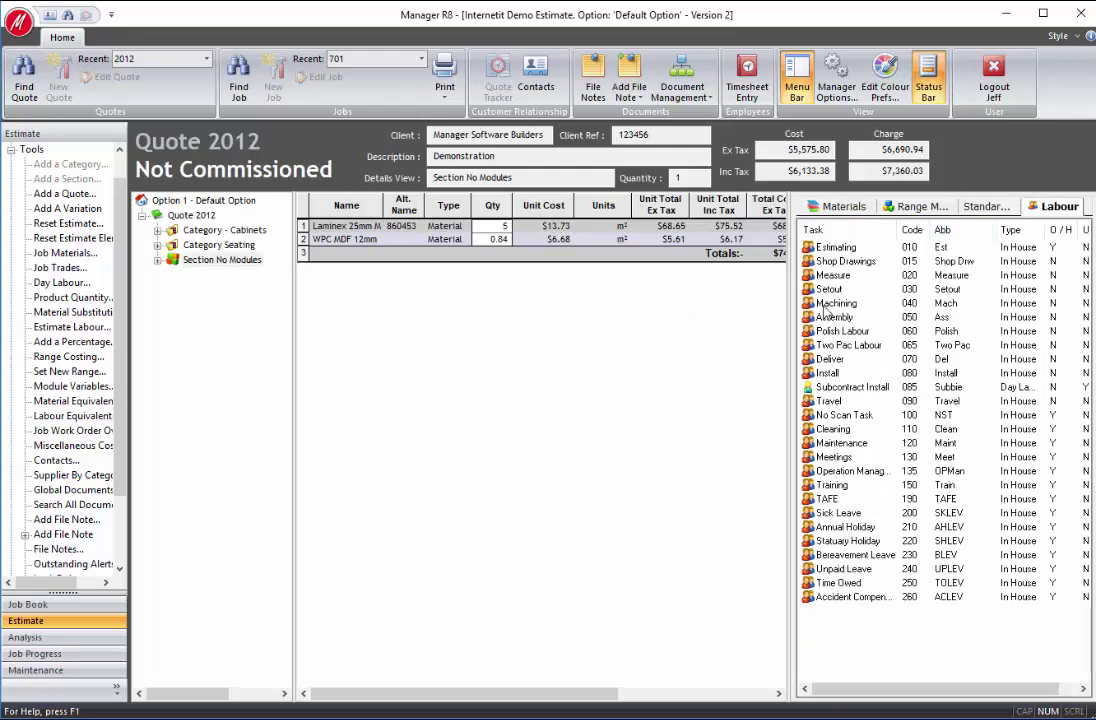
double_click(827, 306)
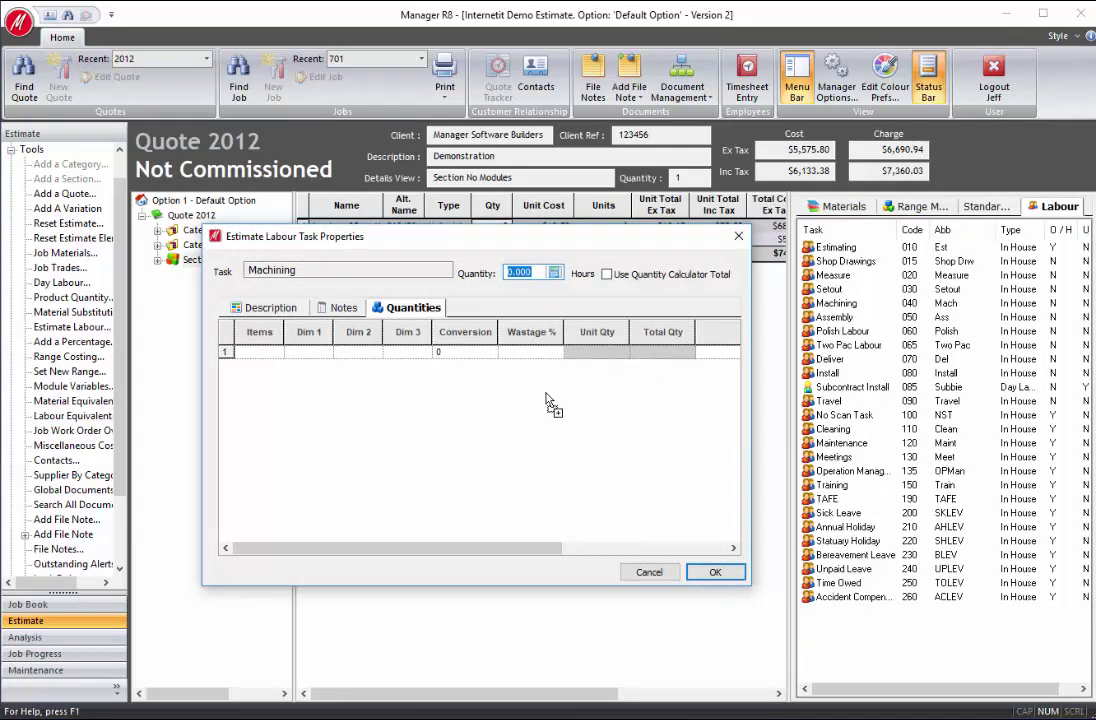
text(1)
key(Return)
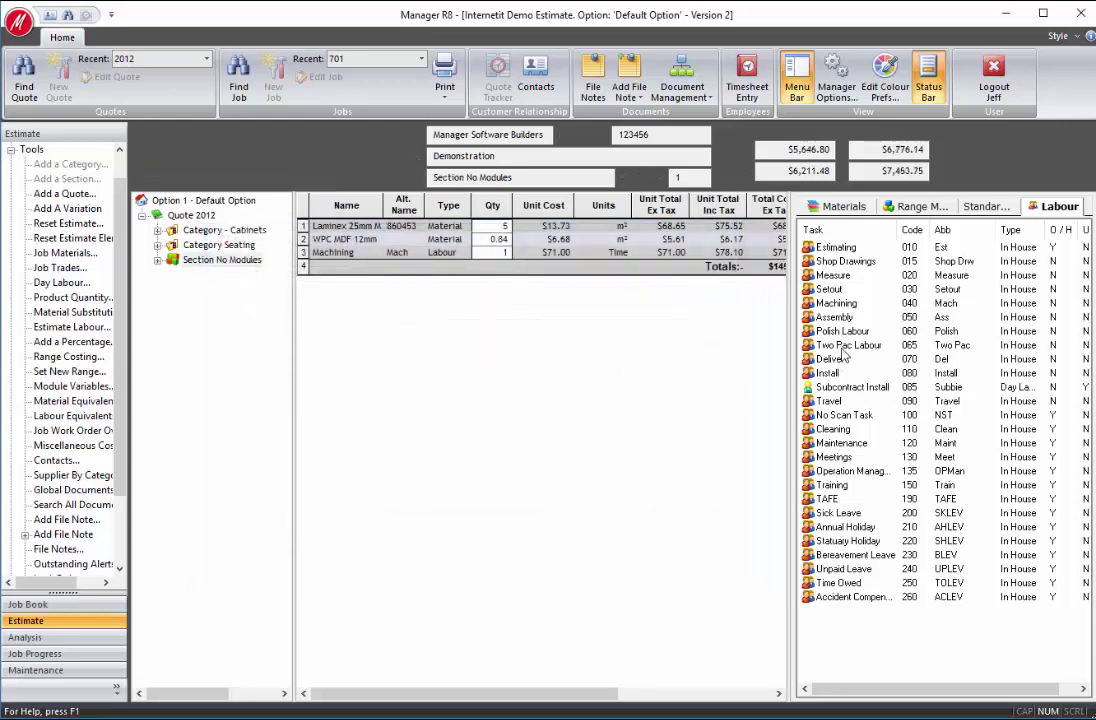
drag(827, 319, 554, 391)
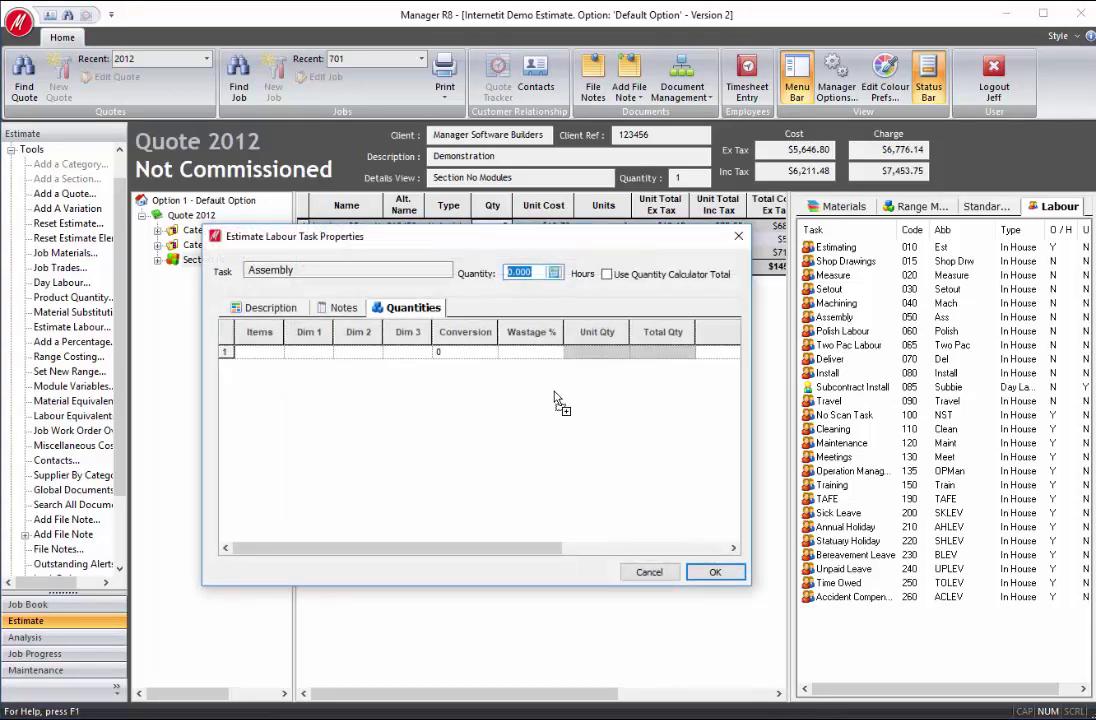
text(1)
key(Return)
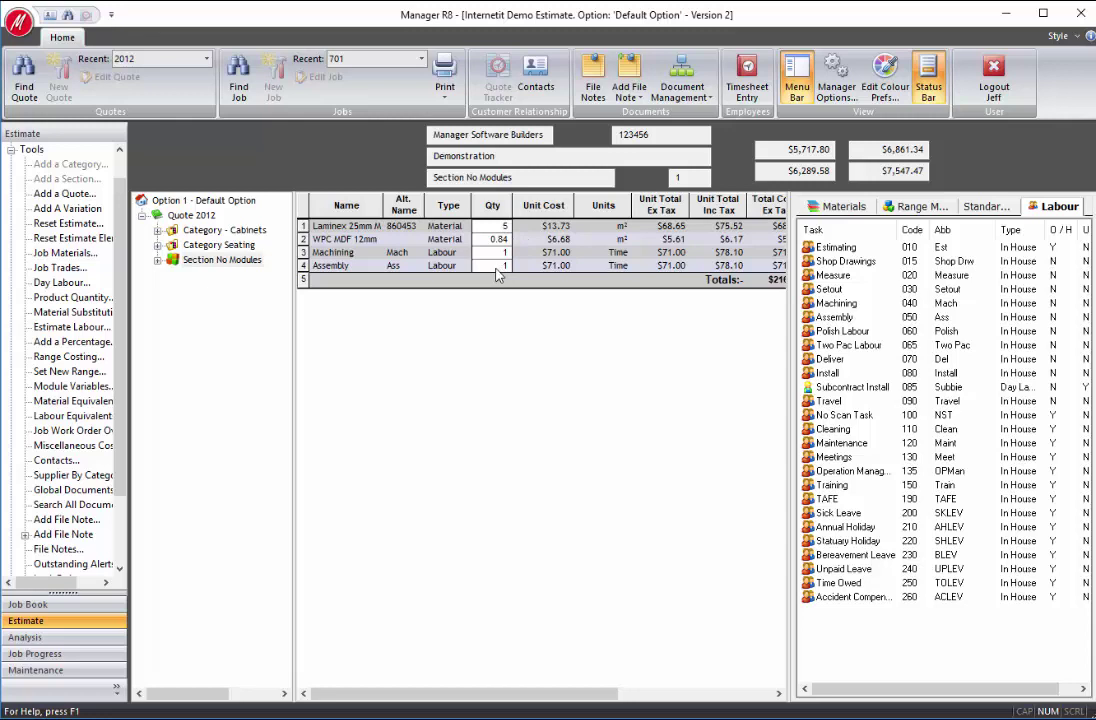
Convert the estimate quantities of both MDF materials in Section No Modules to product quantities and apply them
click(175, 261)
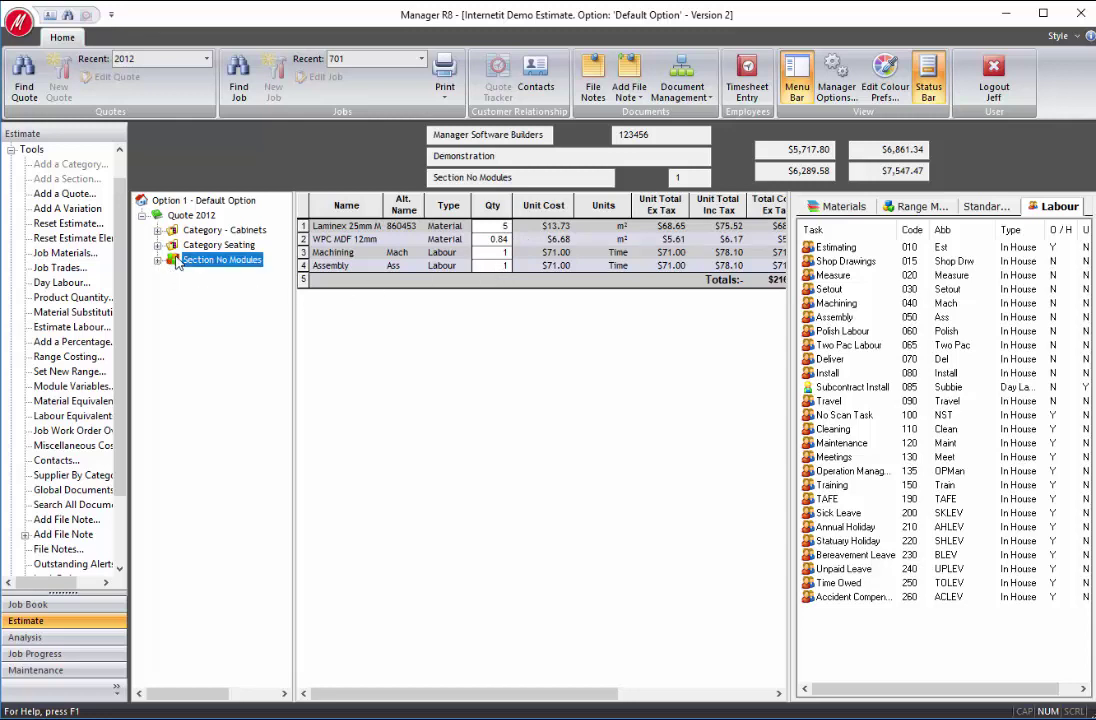
double_click(82, 254)
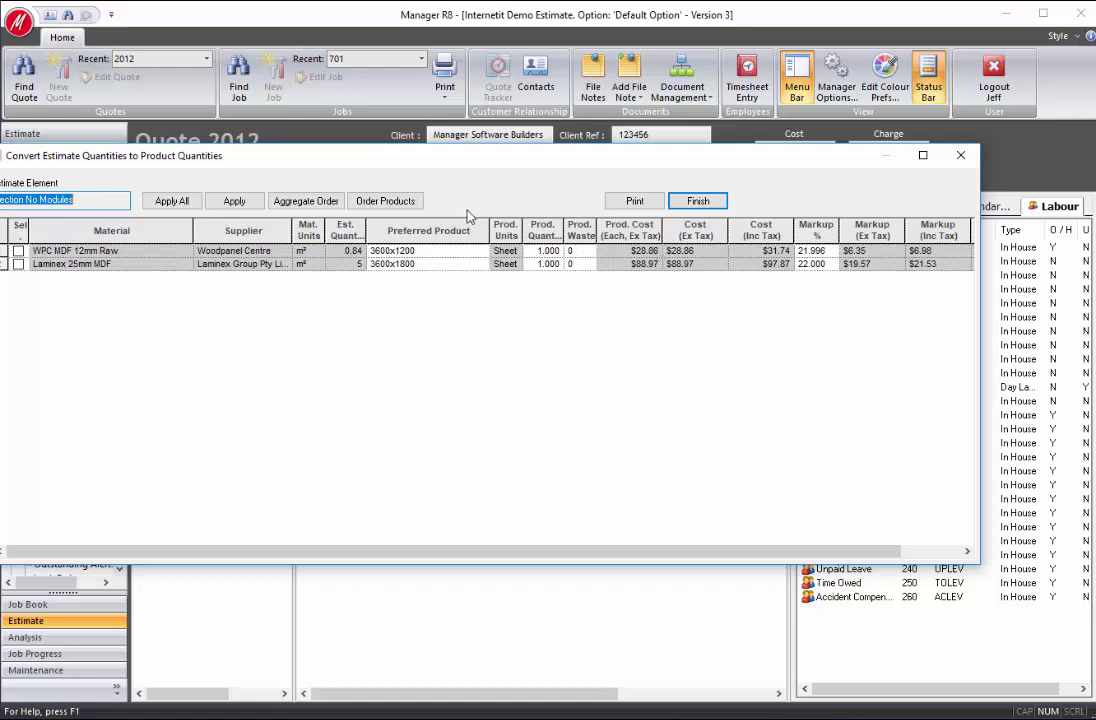
click(18, 263)
click(18, 251)
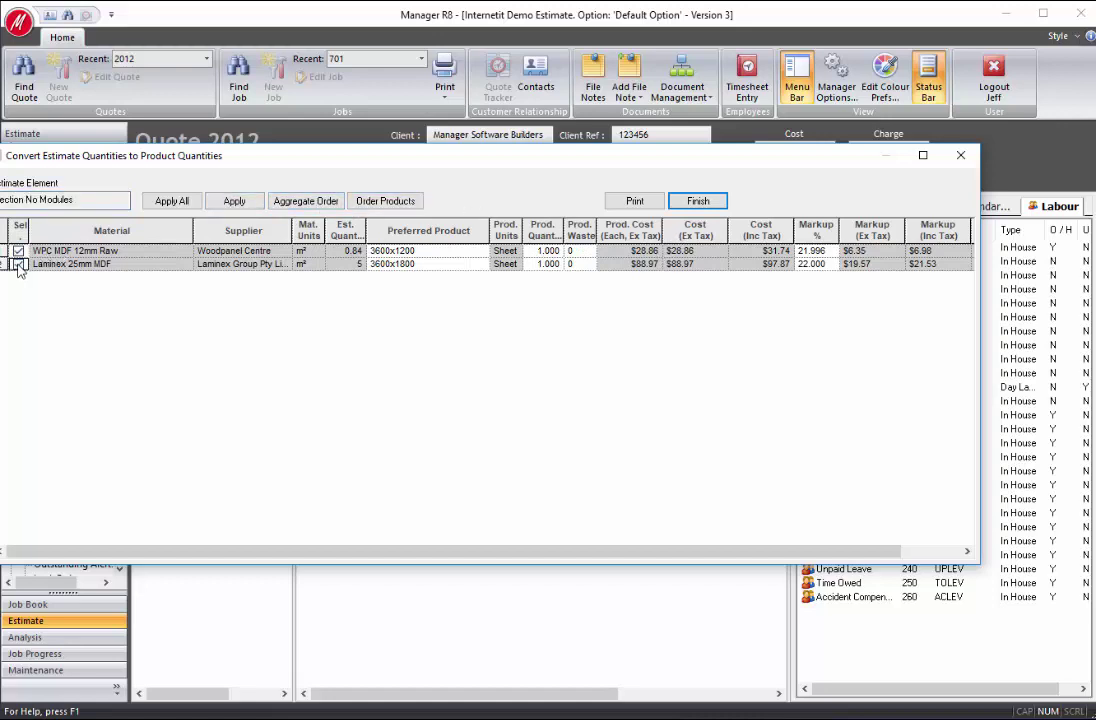
click(184, 202)
click(698, 202)
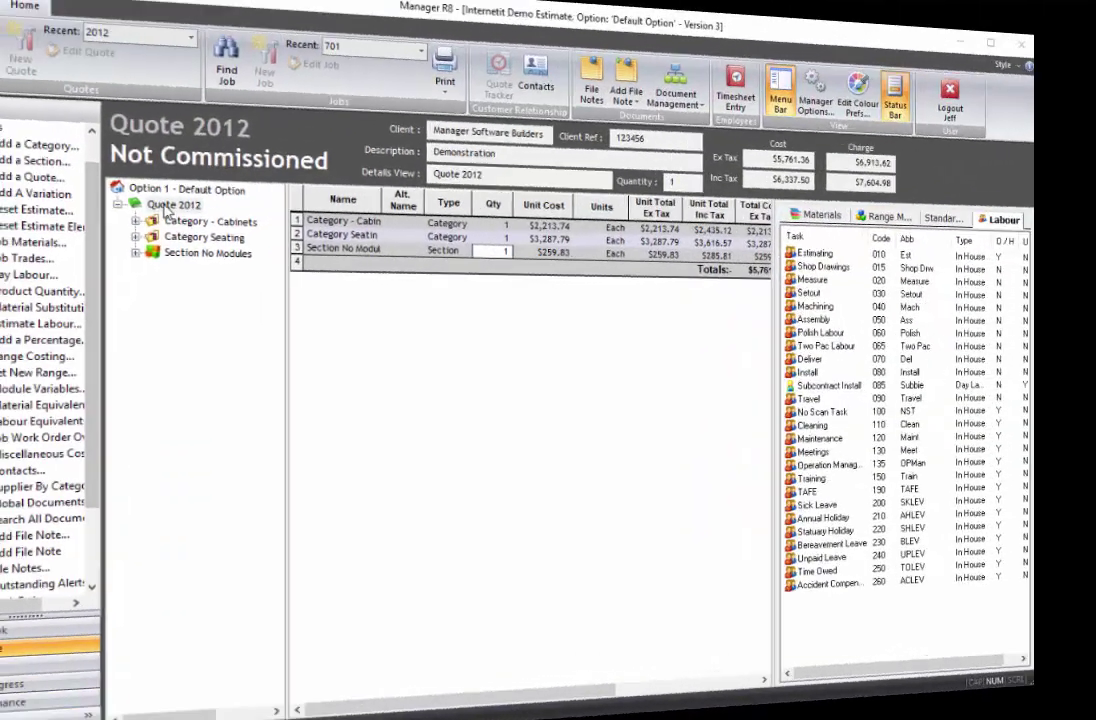
Start a supplier's quote under Quote 2012, finding the supplier with "tile" and choosing KJ Textiles
right_click(183, 217)
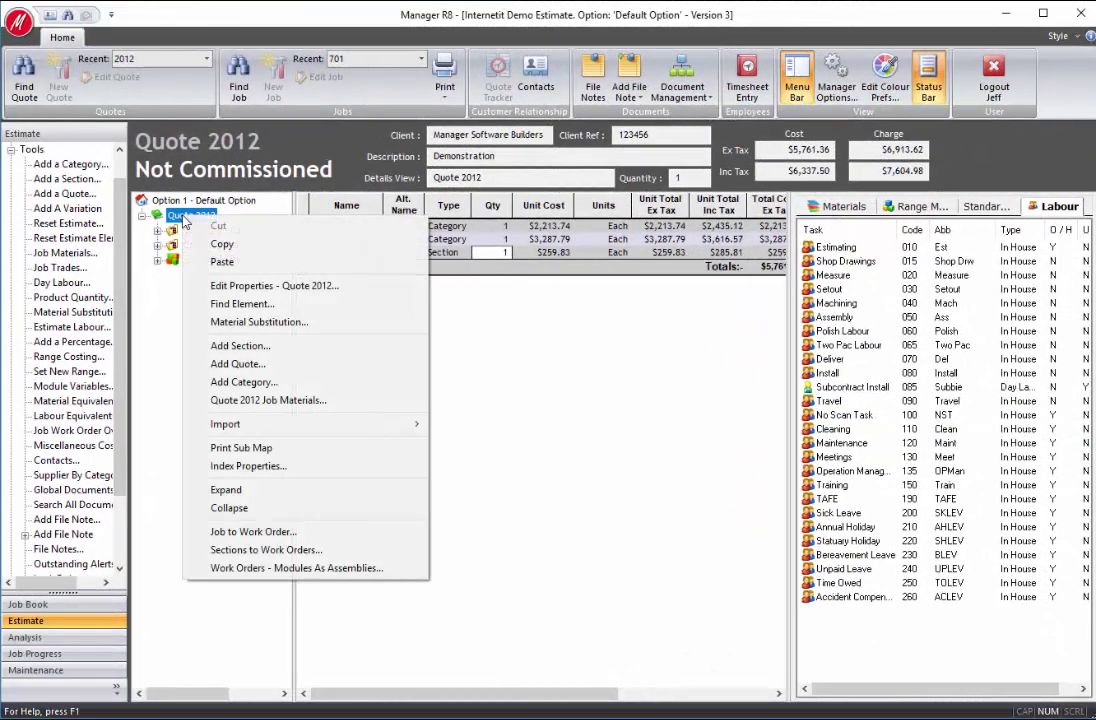
click(225, 364)
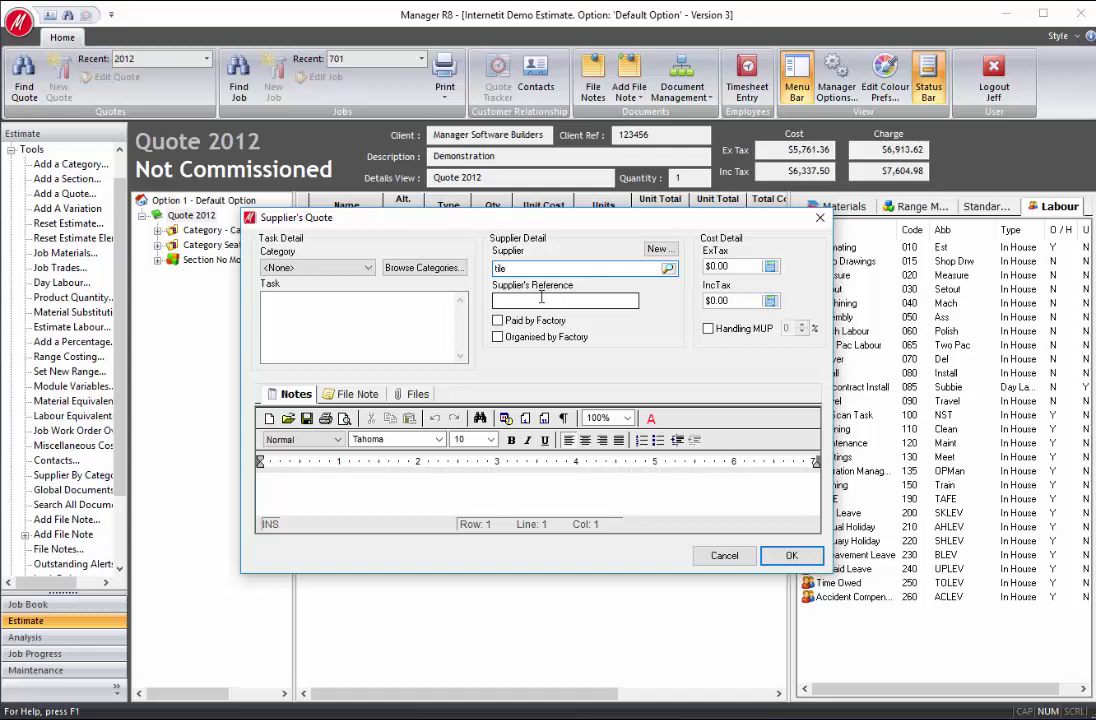
click(541, 298)
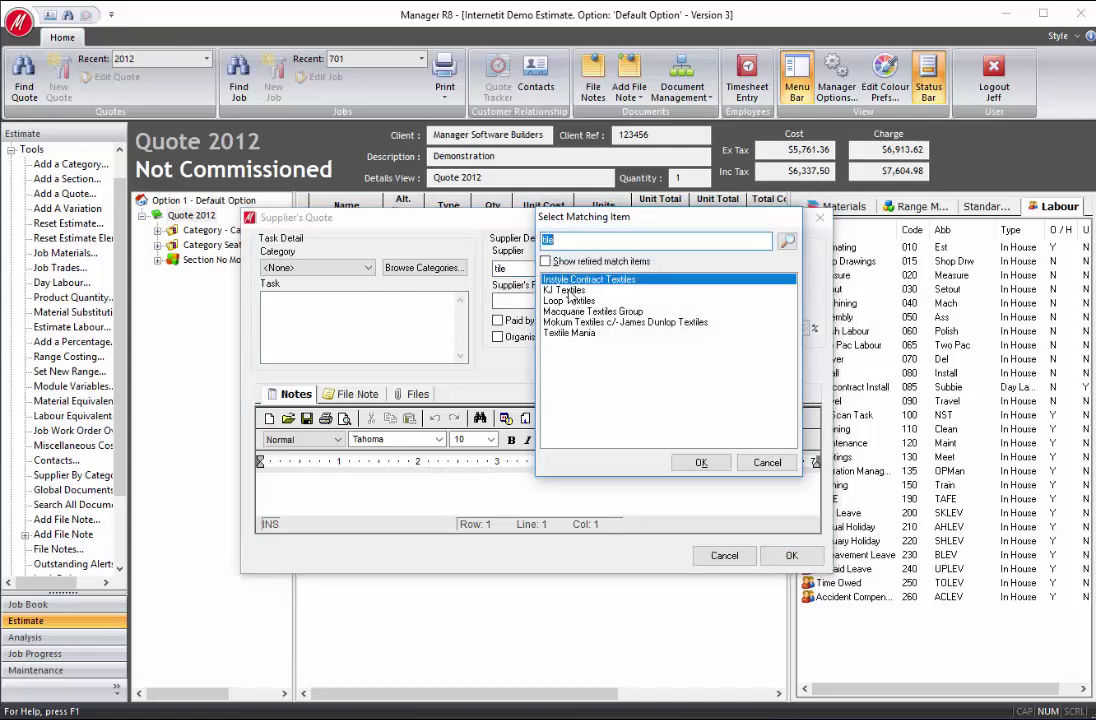
click(566, 290)
click(703, 463)
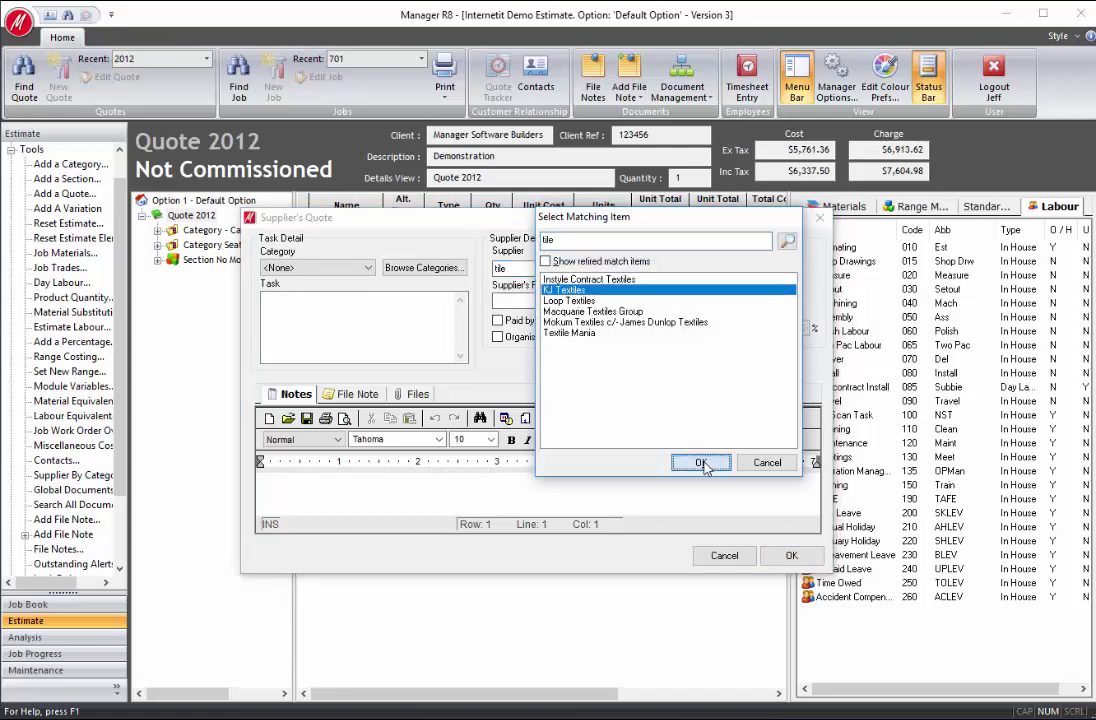
Enter the task "Linen Fabric xyz Colour Upholstered" and supplier's reference A98712, marking the quote as paid and organised by factory
click(344, 308)
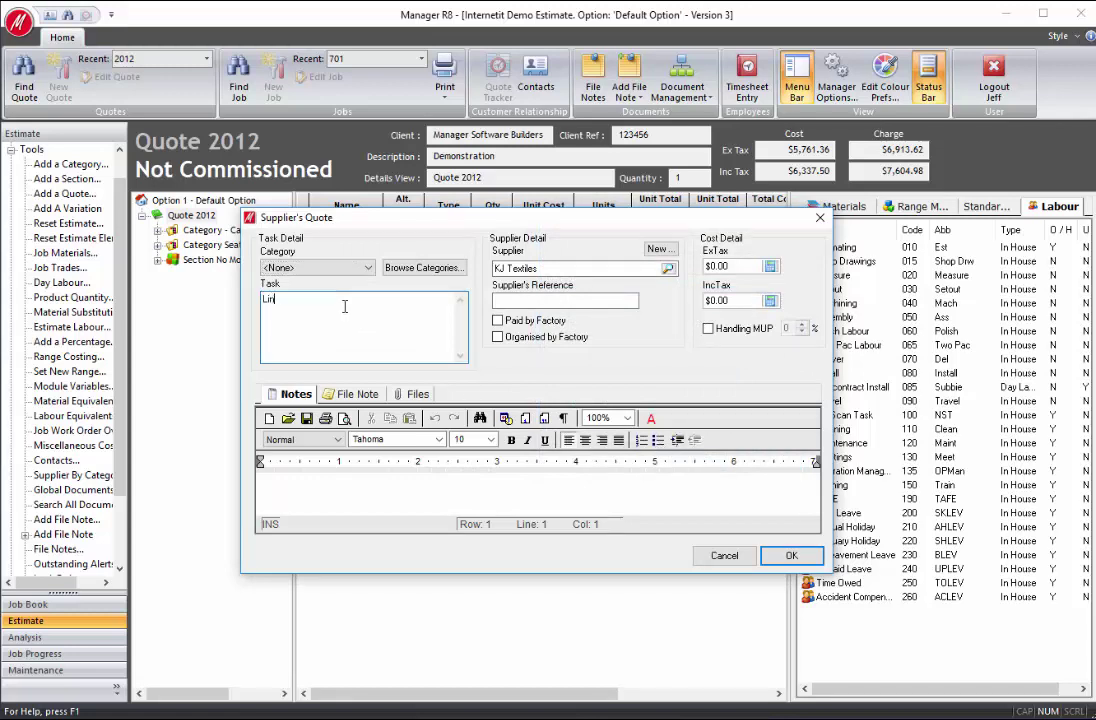
text(Linen Fabric xyz Colour Upholstered)
click(498, 320)
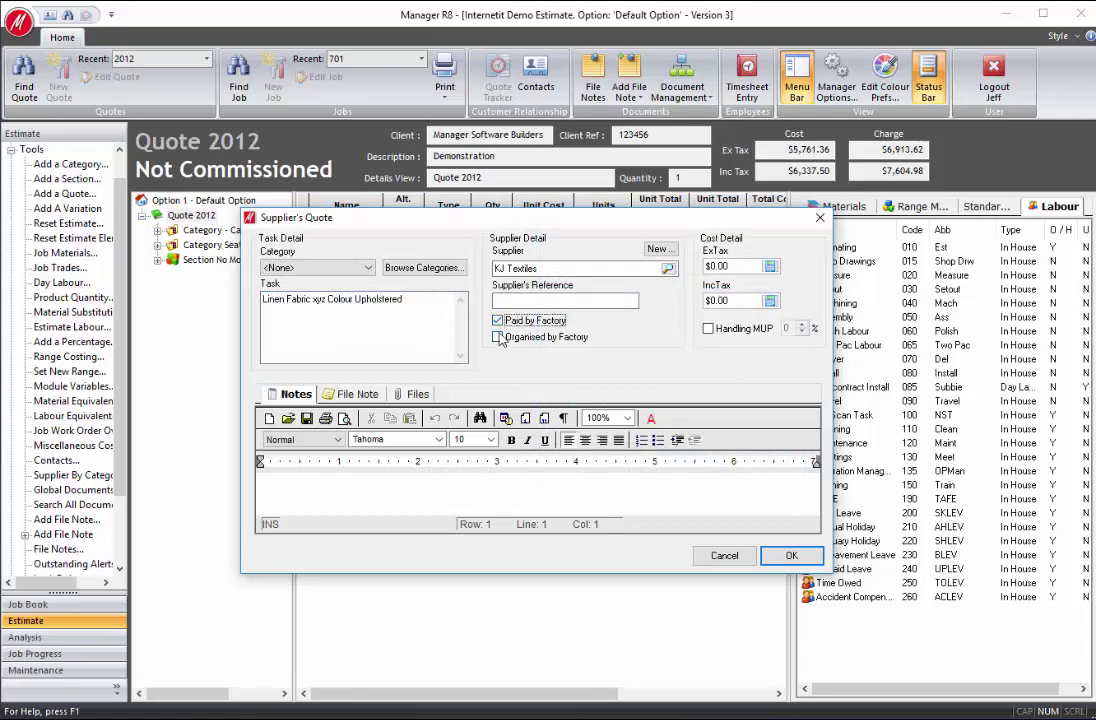
click(498, 337)
click(522, 300)
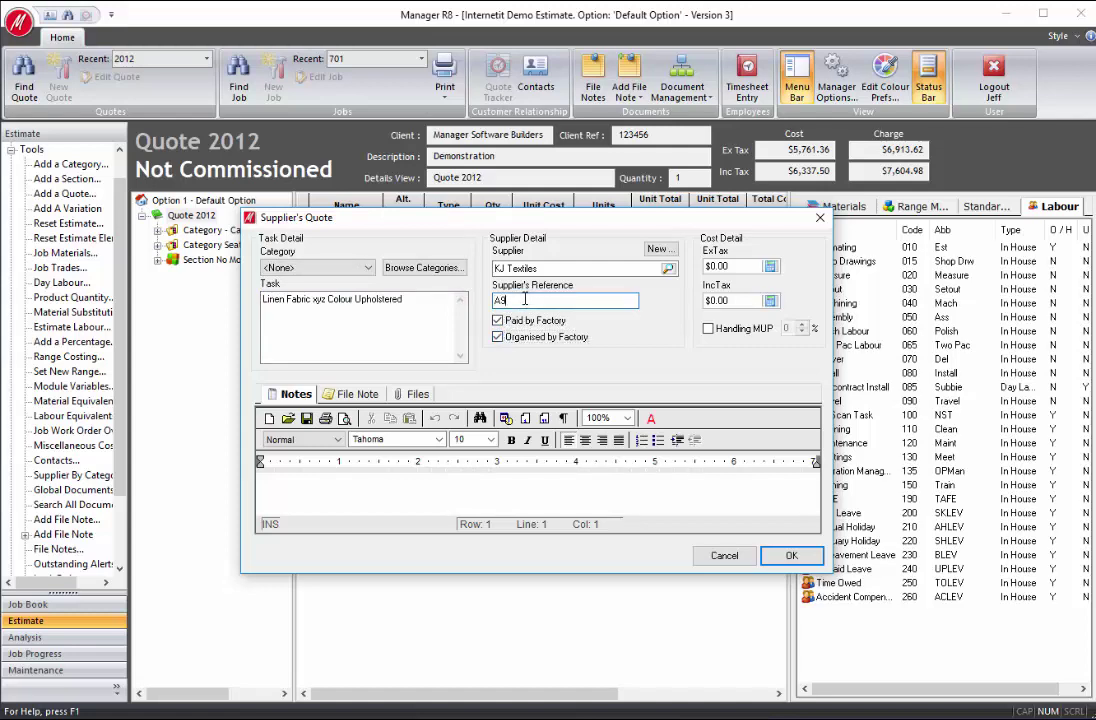
text(A98712)
key(shift+Tab)
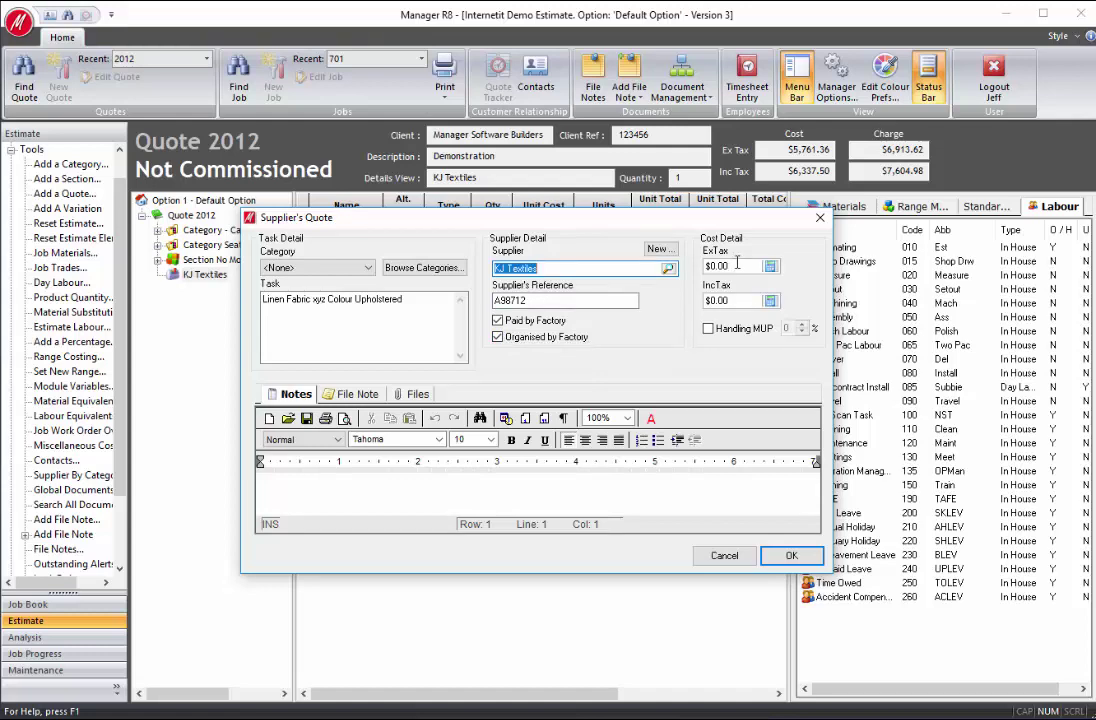
Set the KJ Textiles quote's ex-tax cost to $891.00 and its category to Fabrics, and accept the quote
click(737, 265)
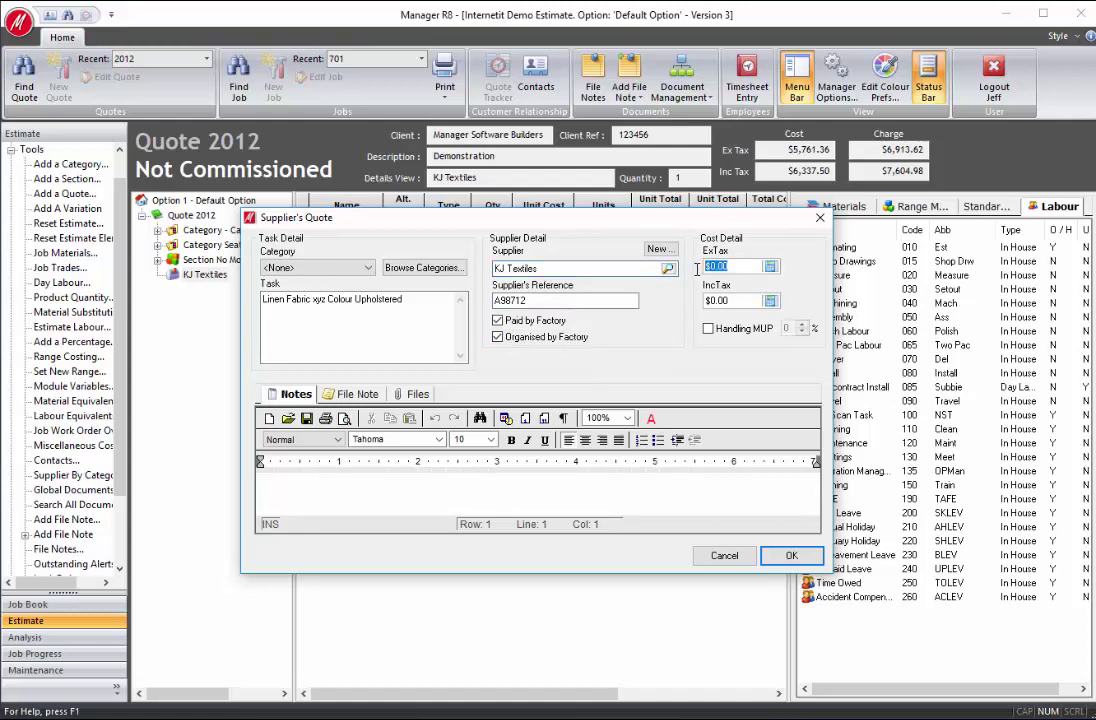
text(891)
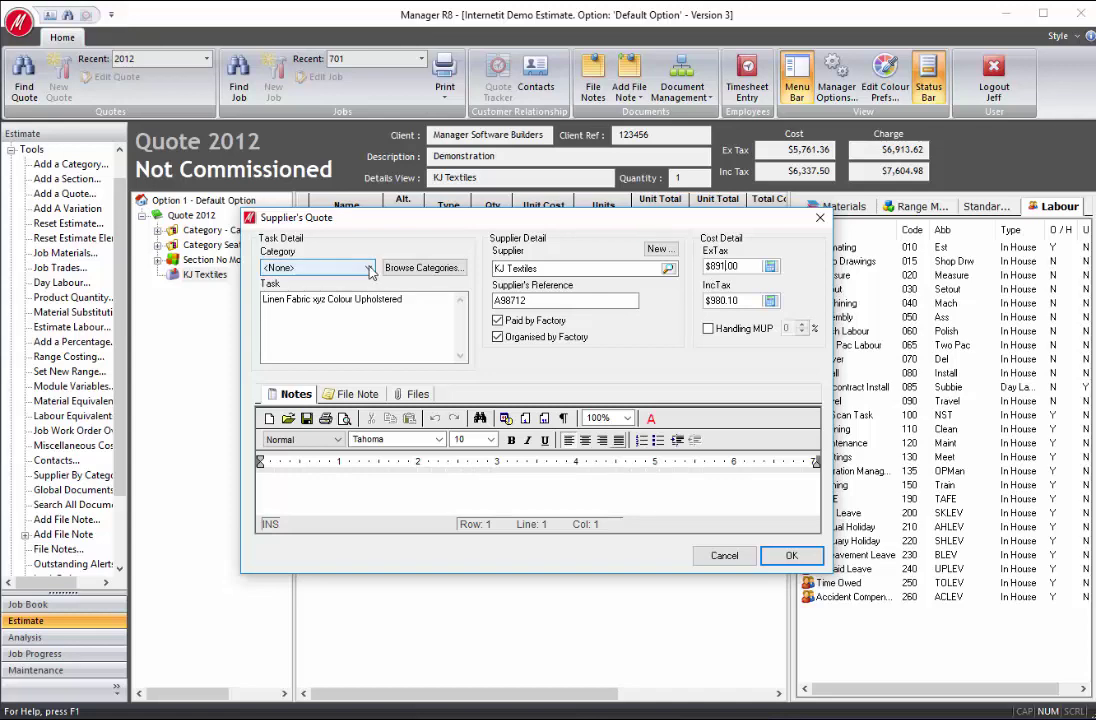
click(320, 267)
scroll(280, 398, down, 1)
click(277, 392)
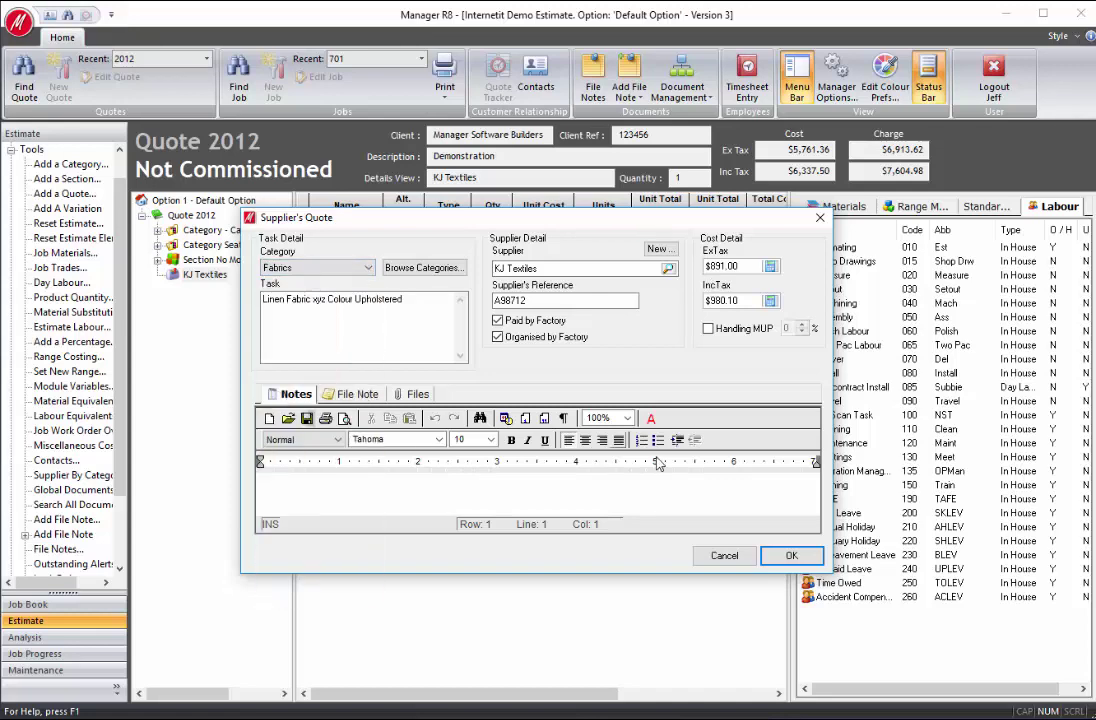
click(792, 556)
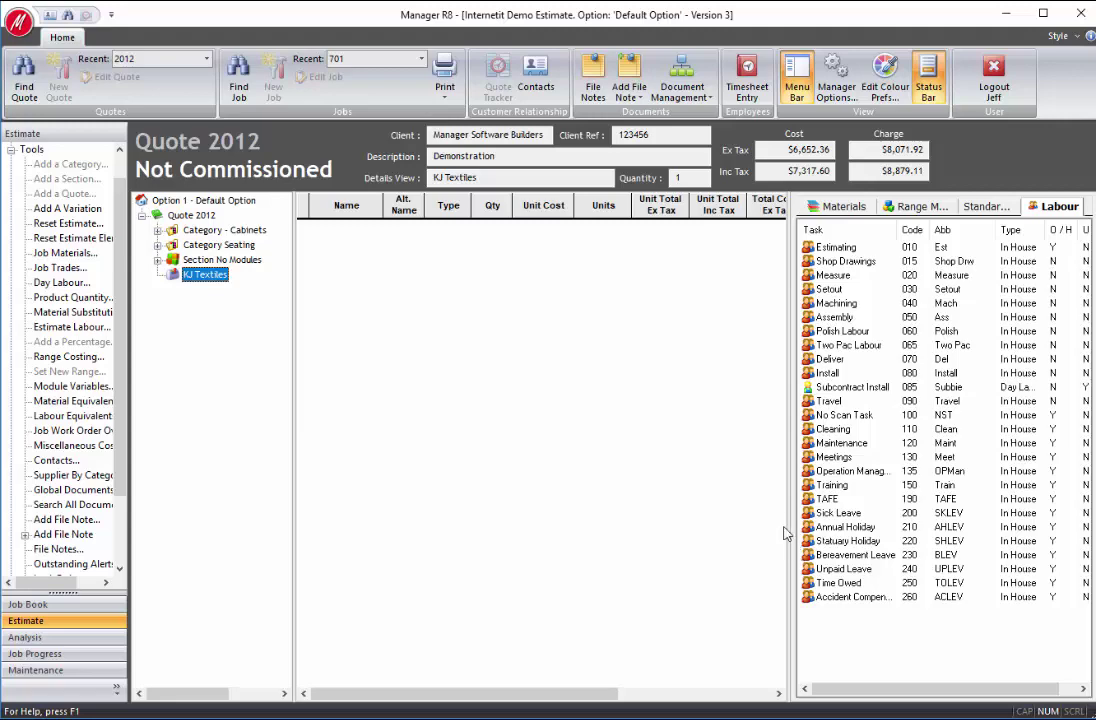
Add a section named "Variables" directly under Quote 2012
click(185, 216)
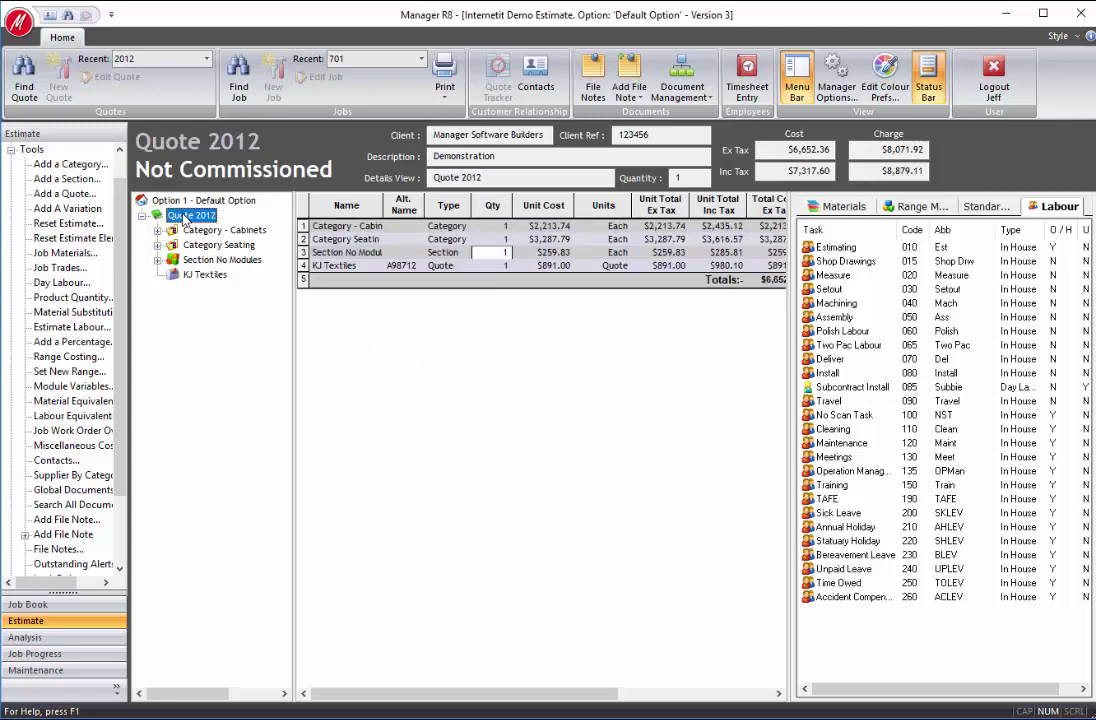
right_click(190, 219)
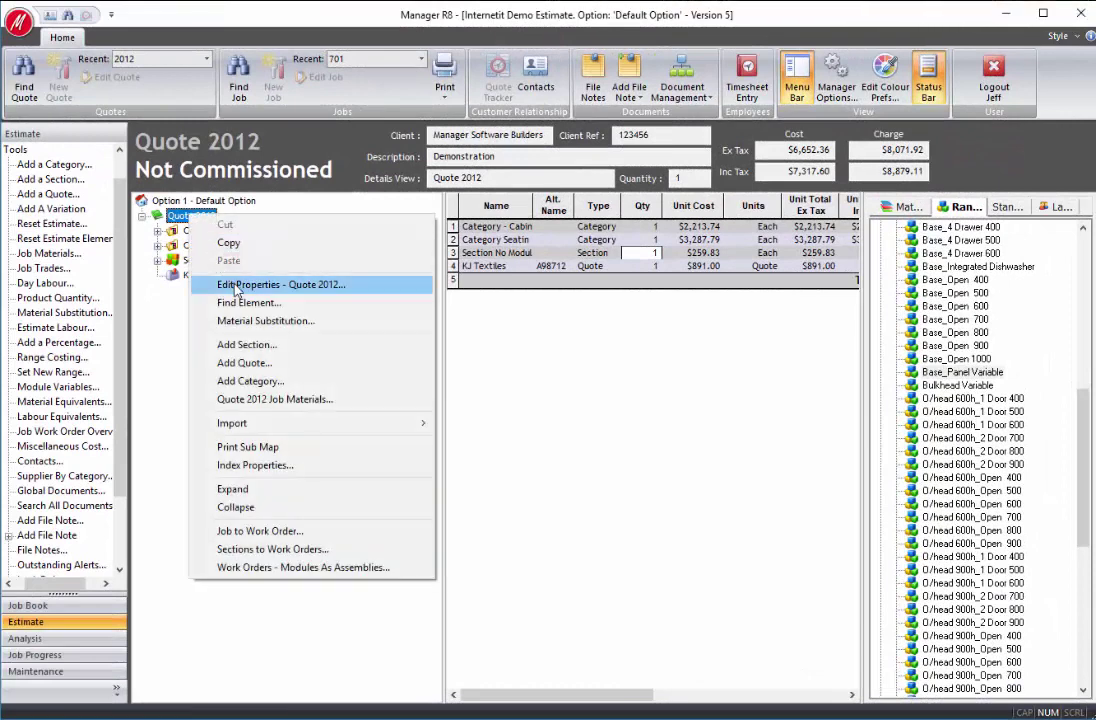
click(246, 344)
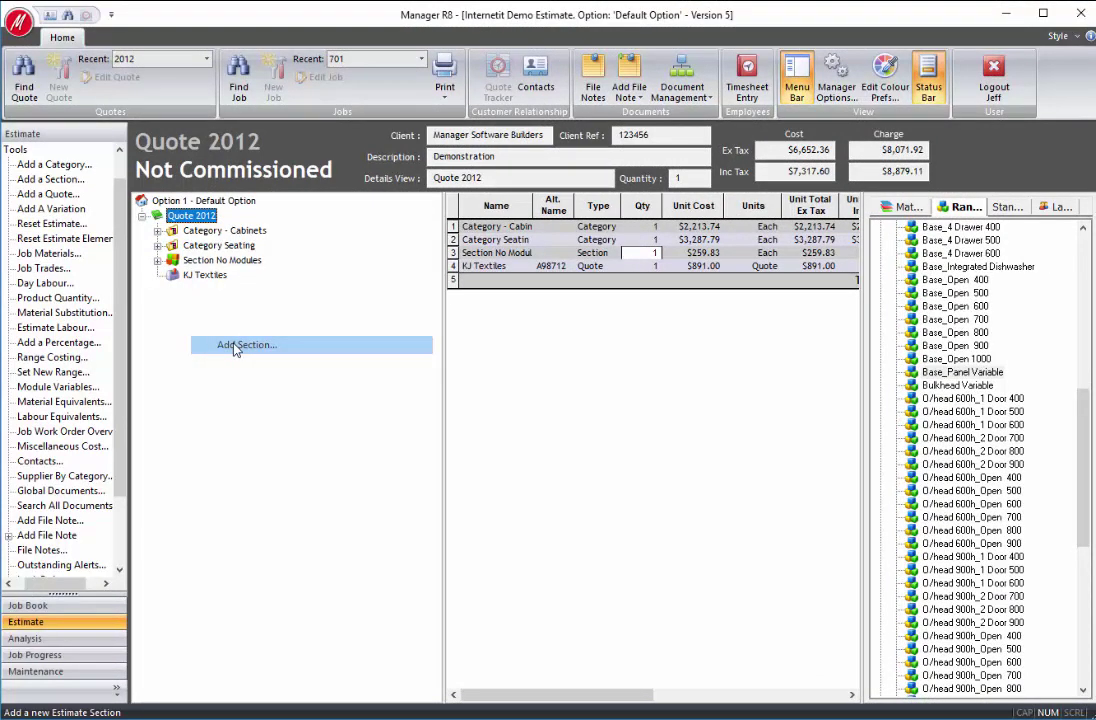
text(Variables)
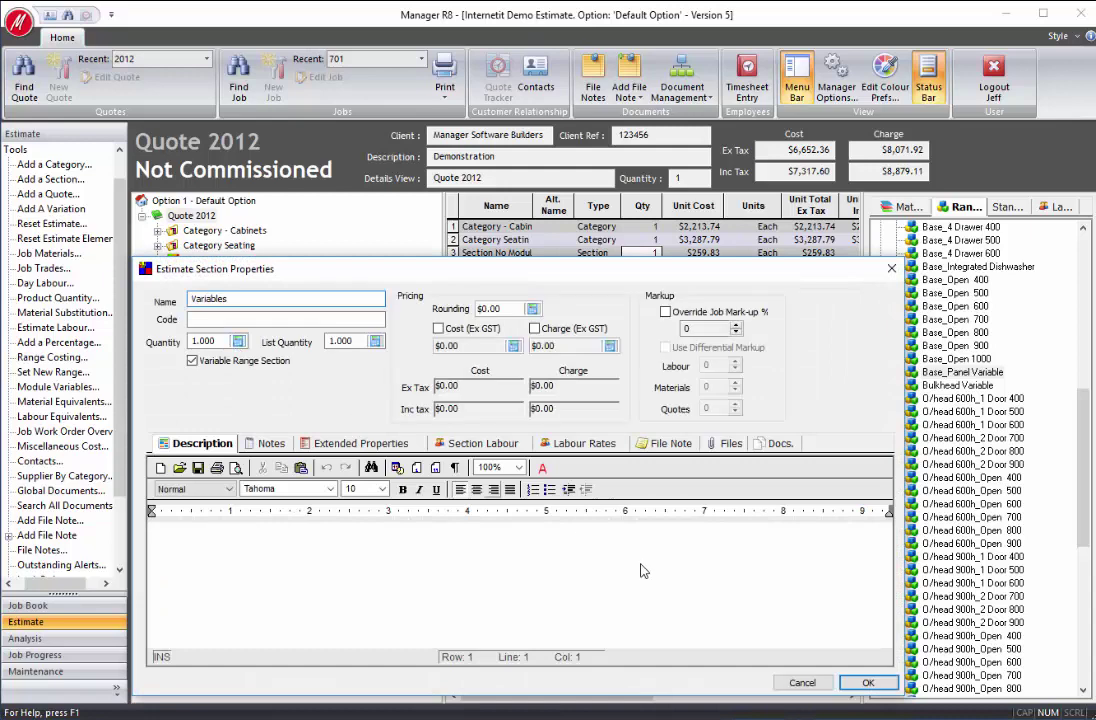
key(Return)
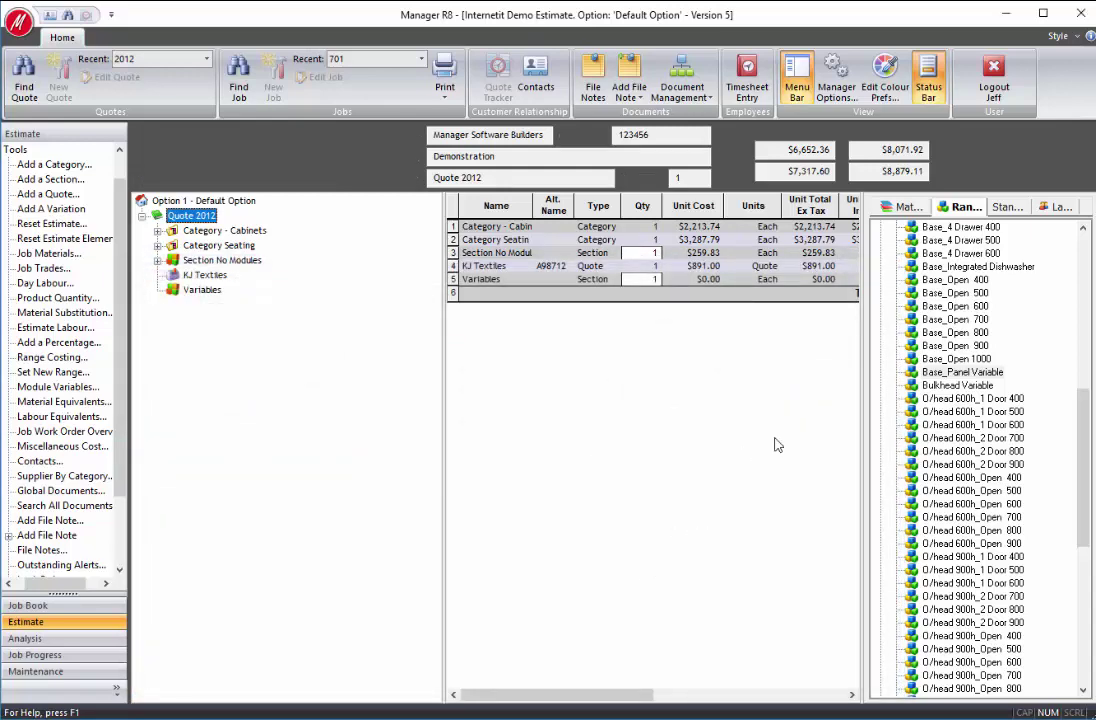
Review the module variables of the Base_Panel Variable range module and close its properties
double_click(955, 373)
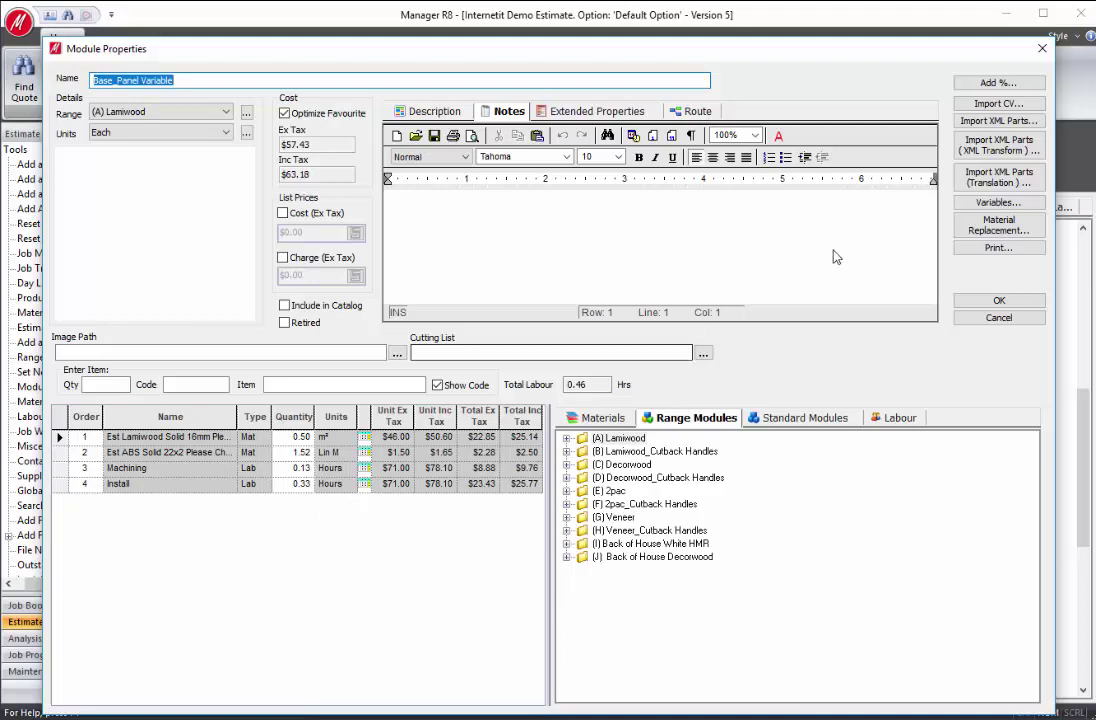
click(1006, 203)
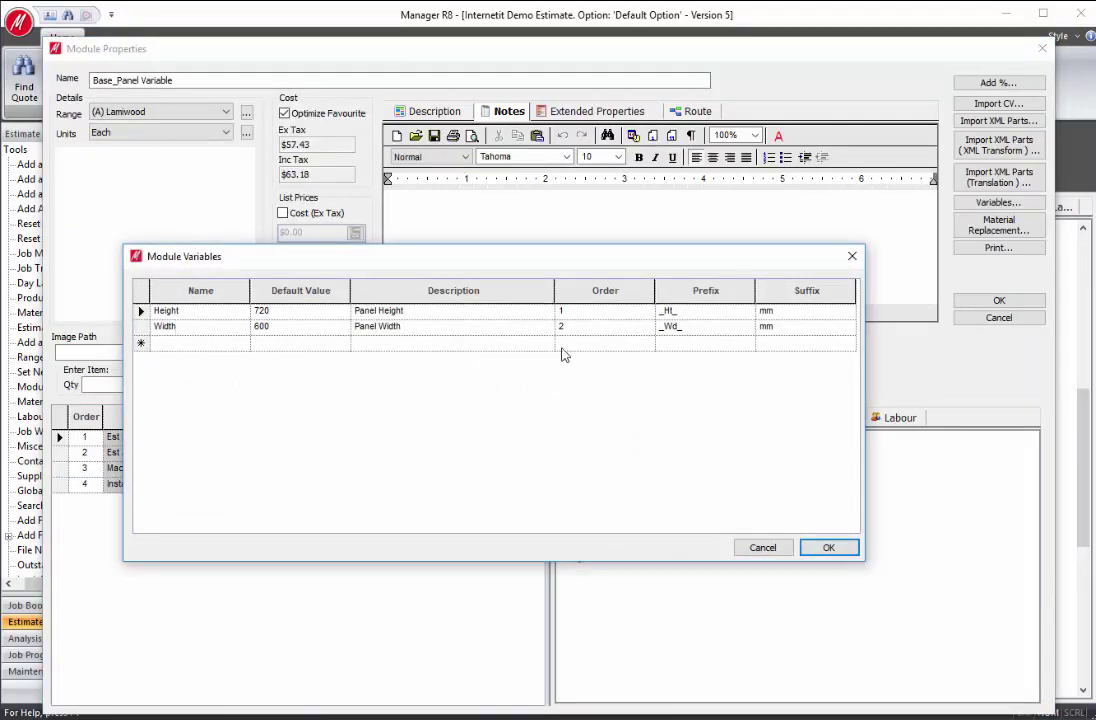
click(830, 548)
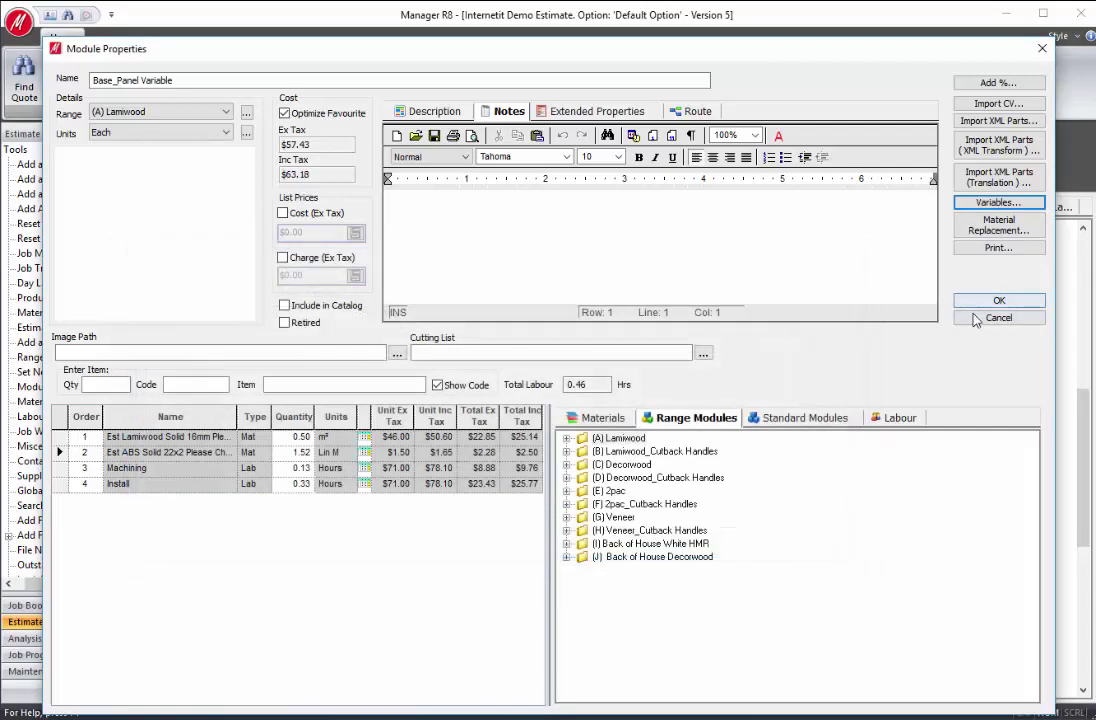
click(985, 302)
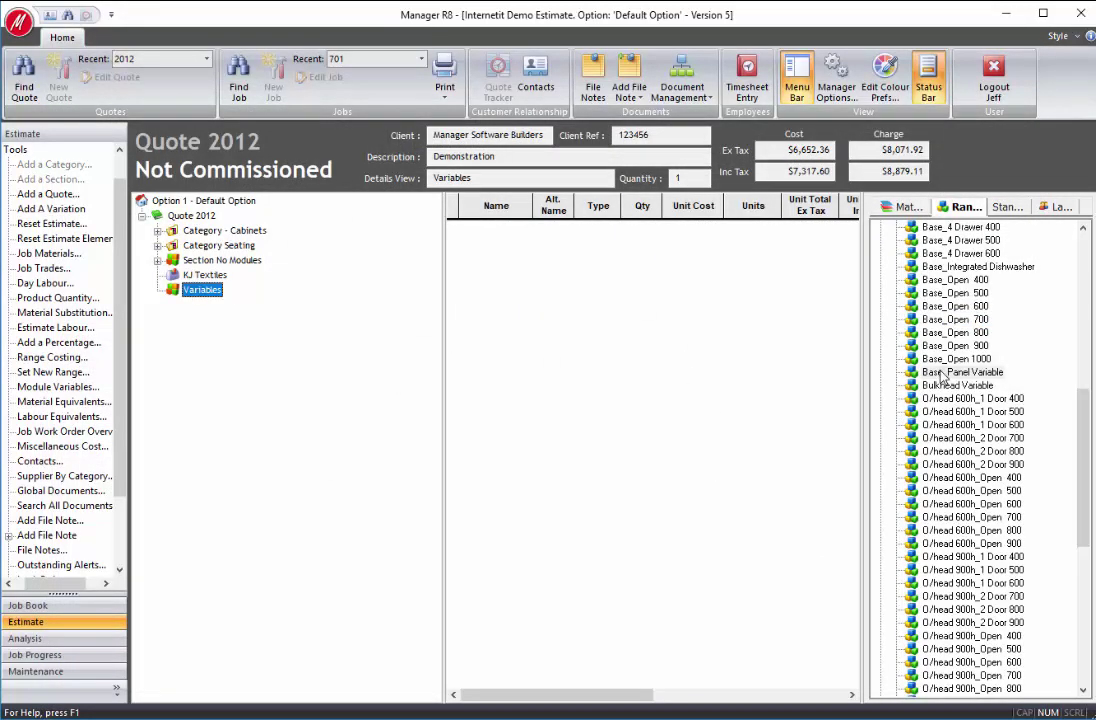
Add the Base_Panel Variable range module to the Variables section with a current width of 900 mm
drag(862, 384, 590, 400)
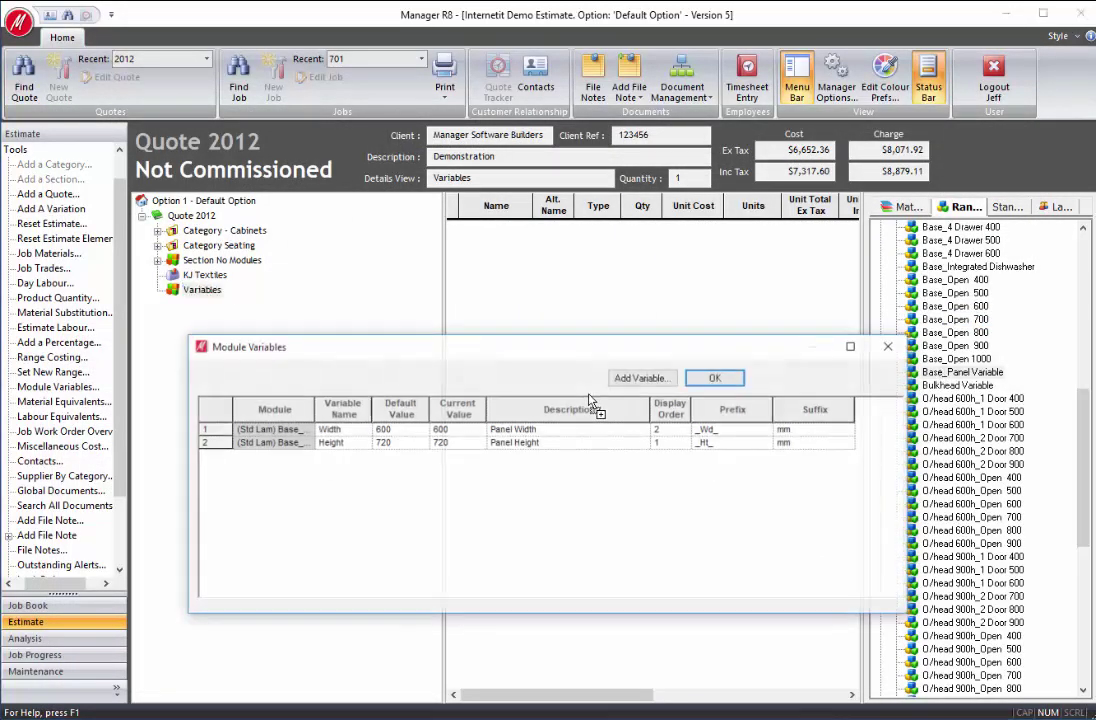
click(455, 430)
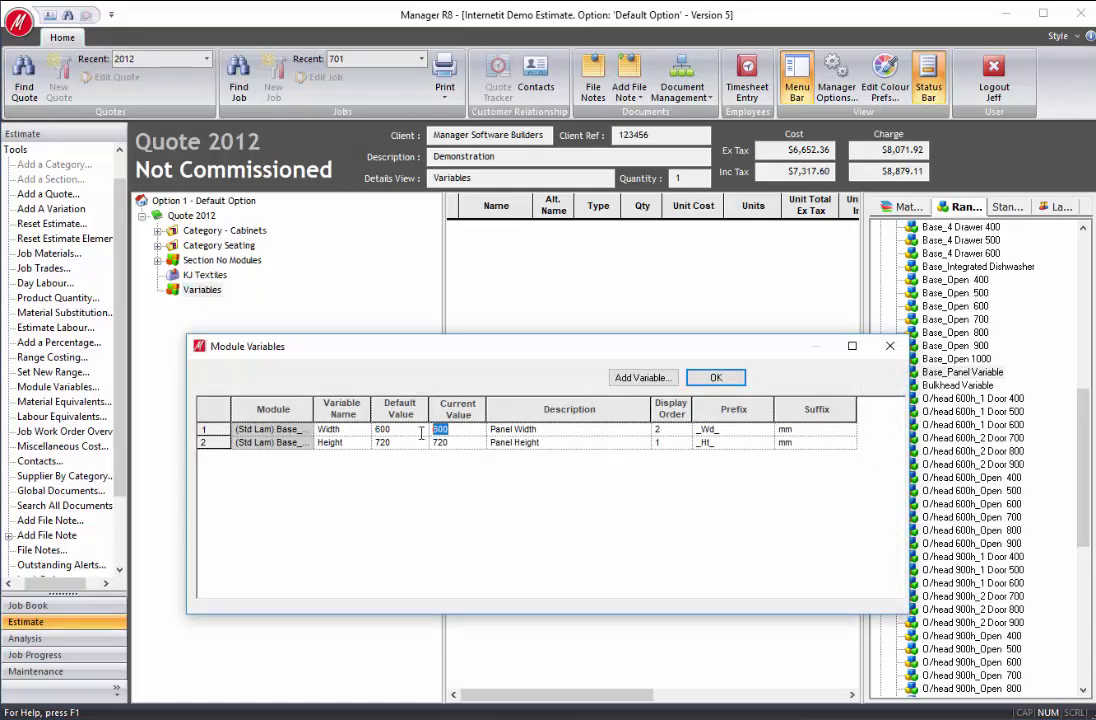
text(900)
click(712, 377)
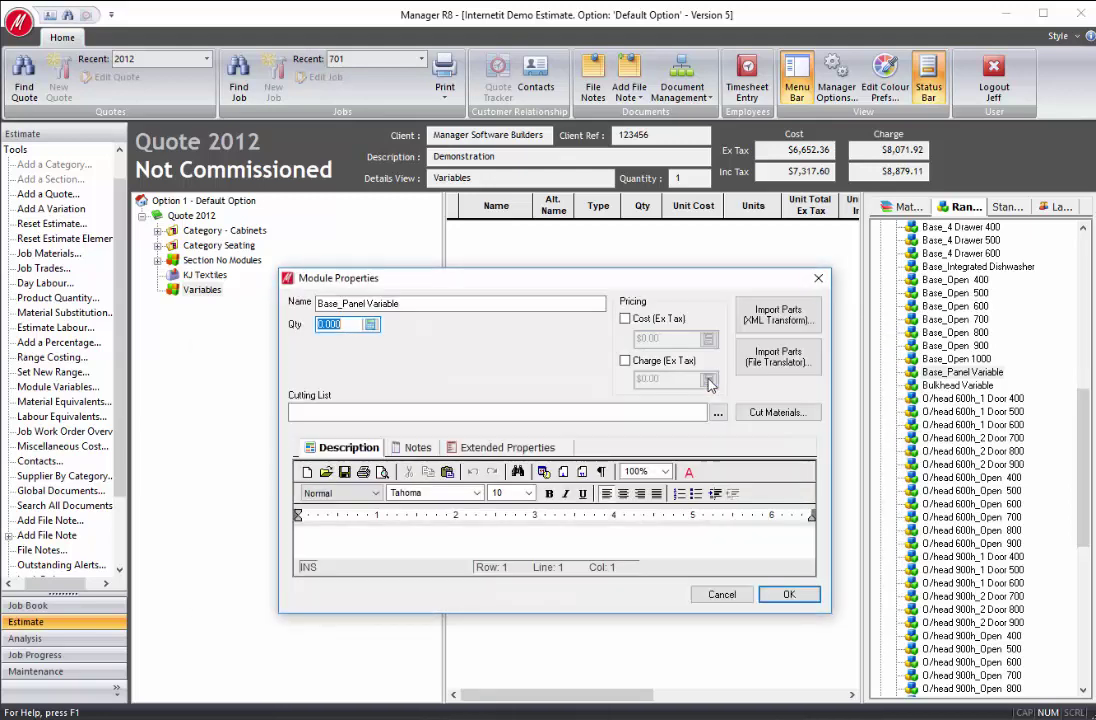
Shorten the new module's name to Base_Panel, set its quantity to 2, and accept it into the Variables section
click(368, 303)
double_click(369, 303)
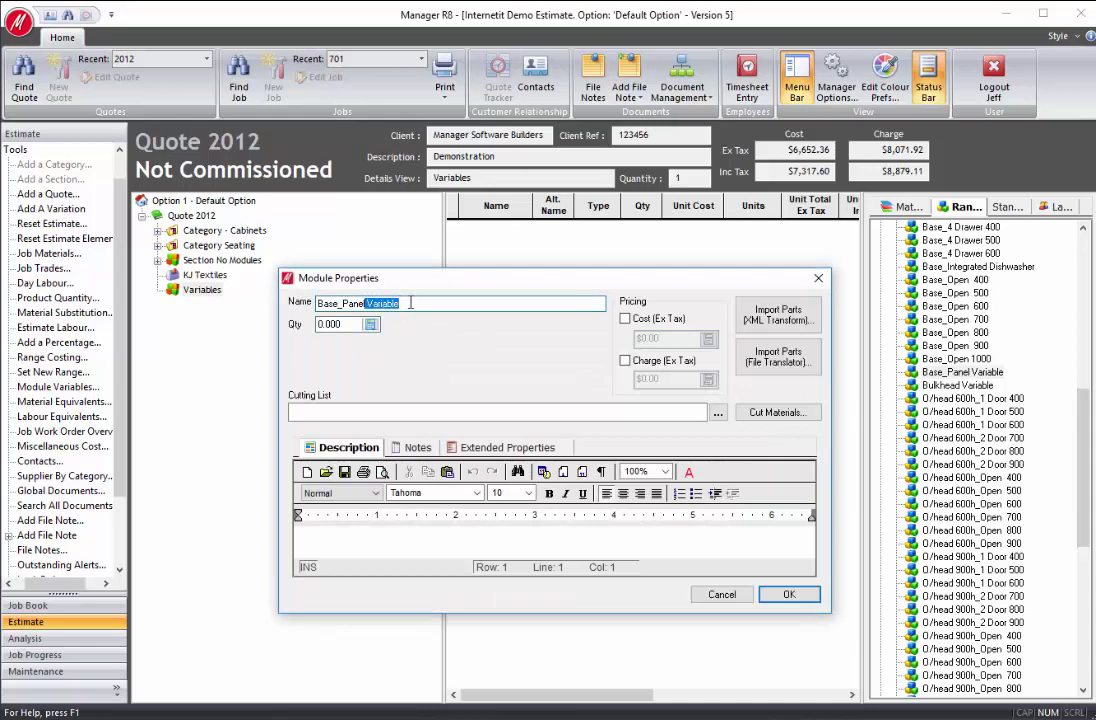
key(BackSpace)
key(Tab)
text(2)
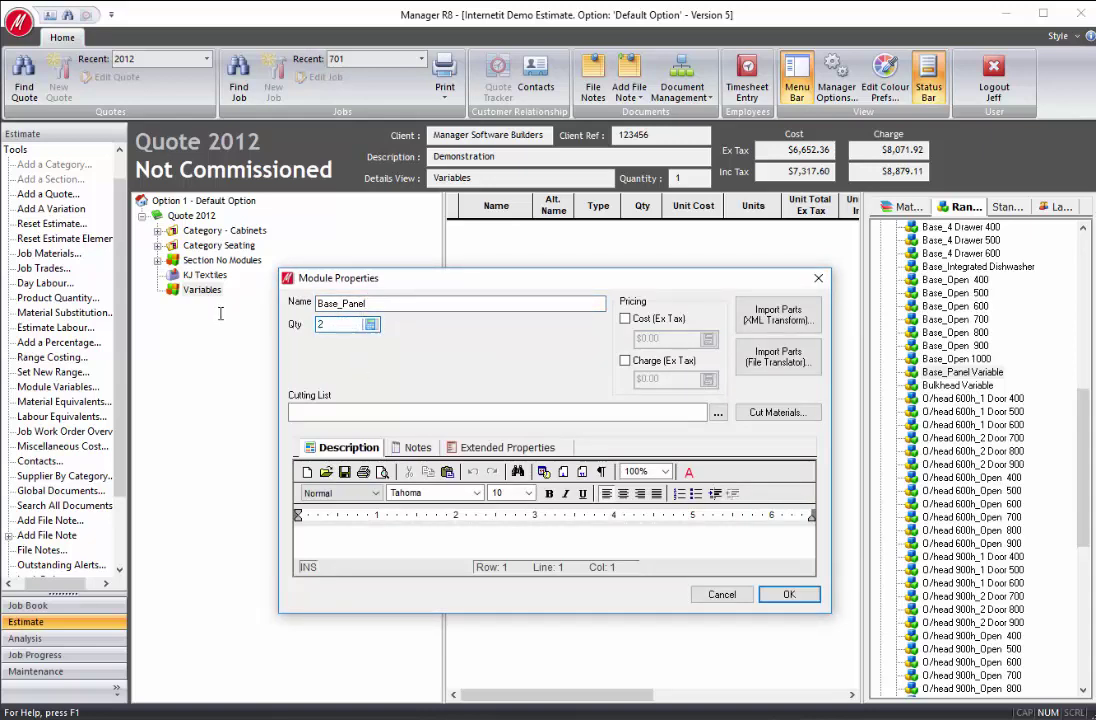
key(Return)
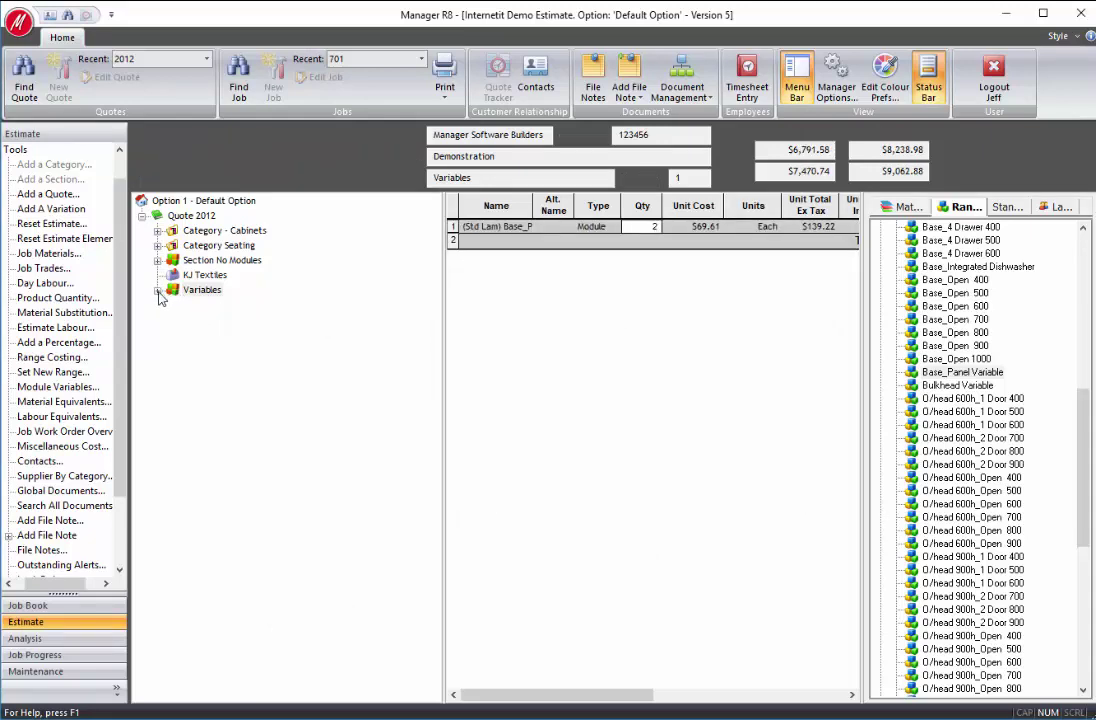
double_click(174, 291)
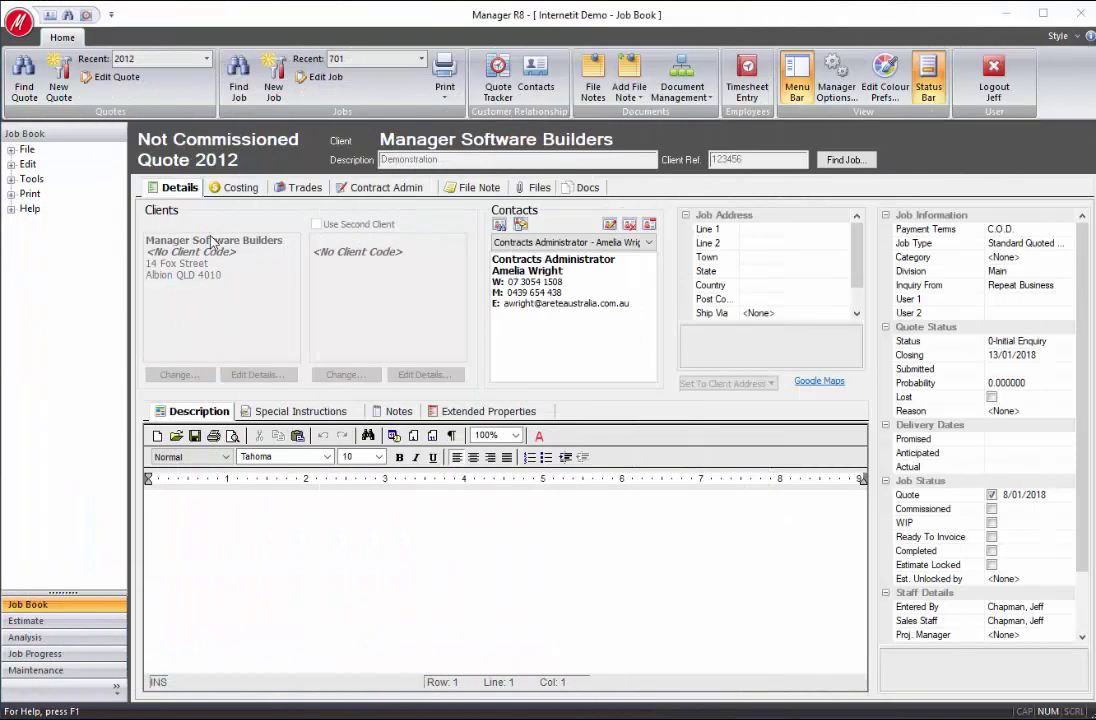
Put Quote 2012 into edit mode in the Job Book and set its quote status to 2-In Progress
click(108, 76)
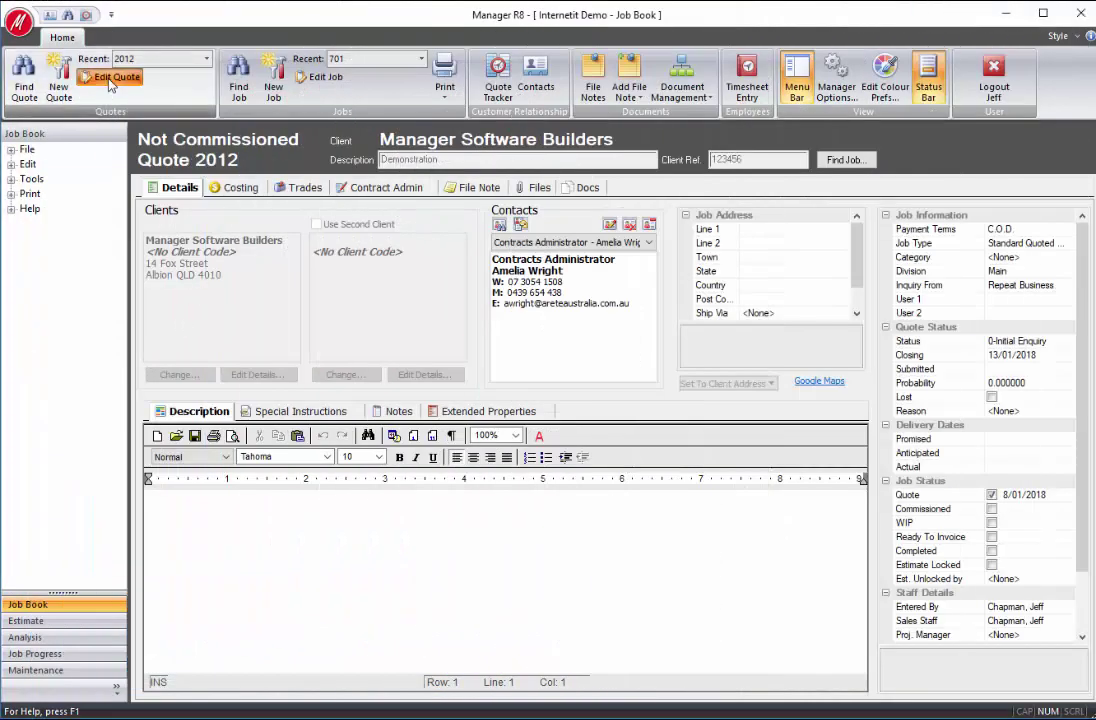
click(1068, 341)
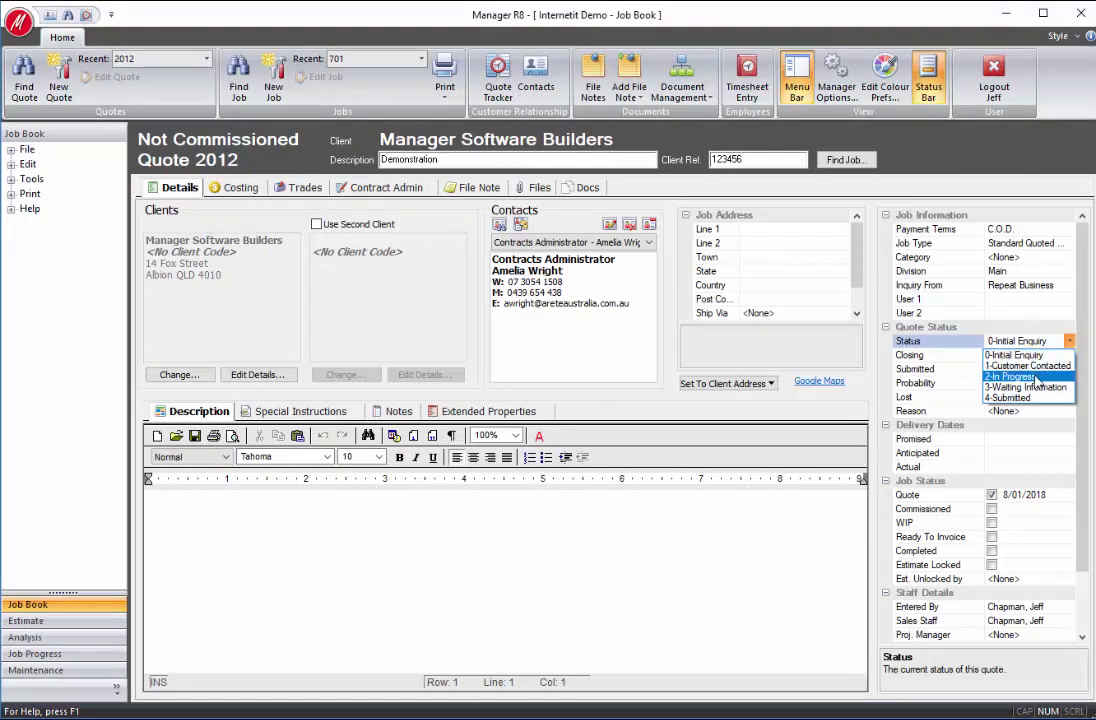
click(1036, 378)
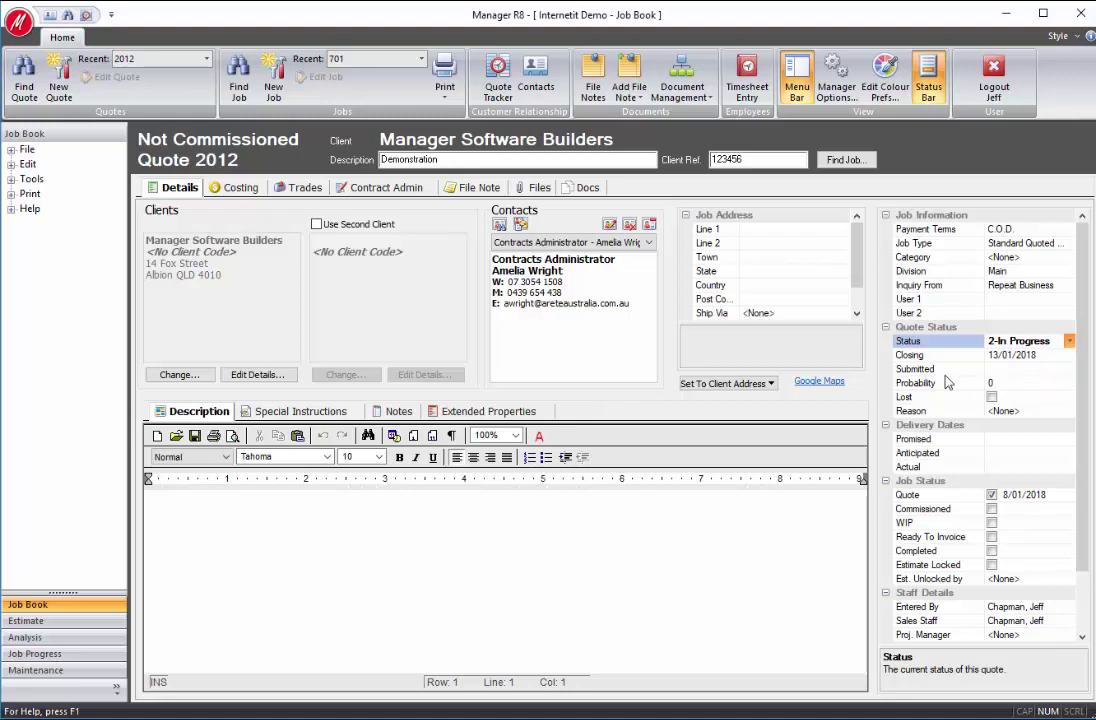
Set the primary client's quote price to the current estimate, and check the trades recorded on the quote
click(238, 188)
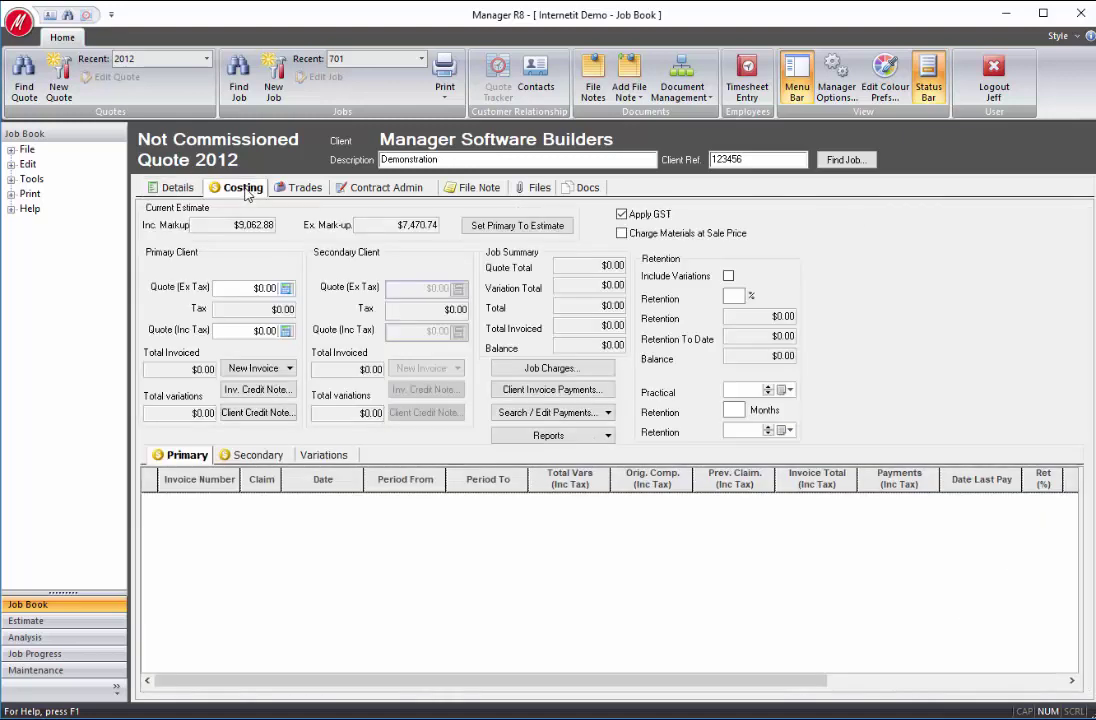
click(533, 228)
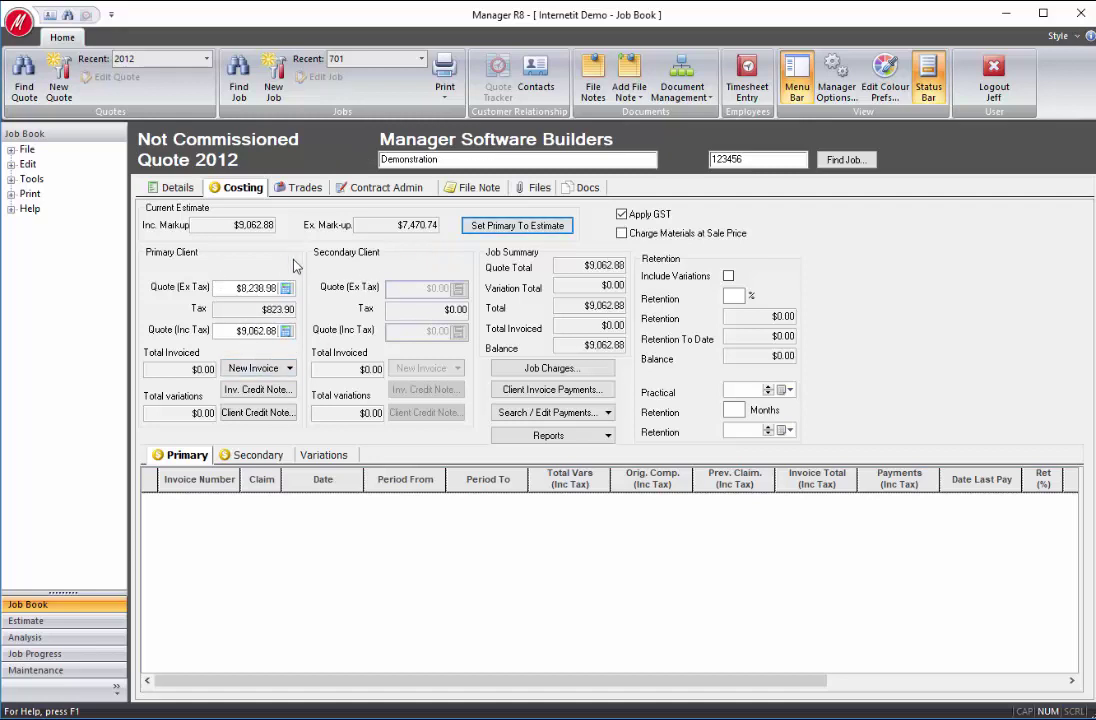
click(300, 187)
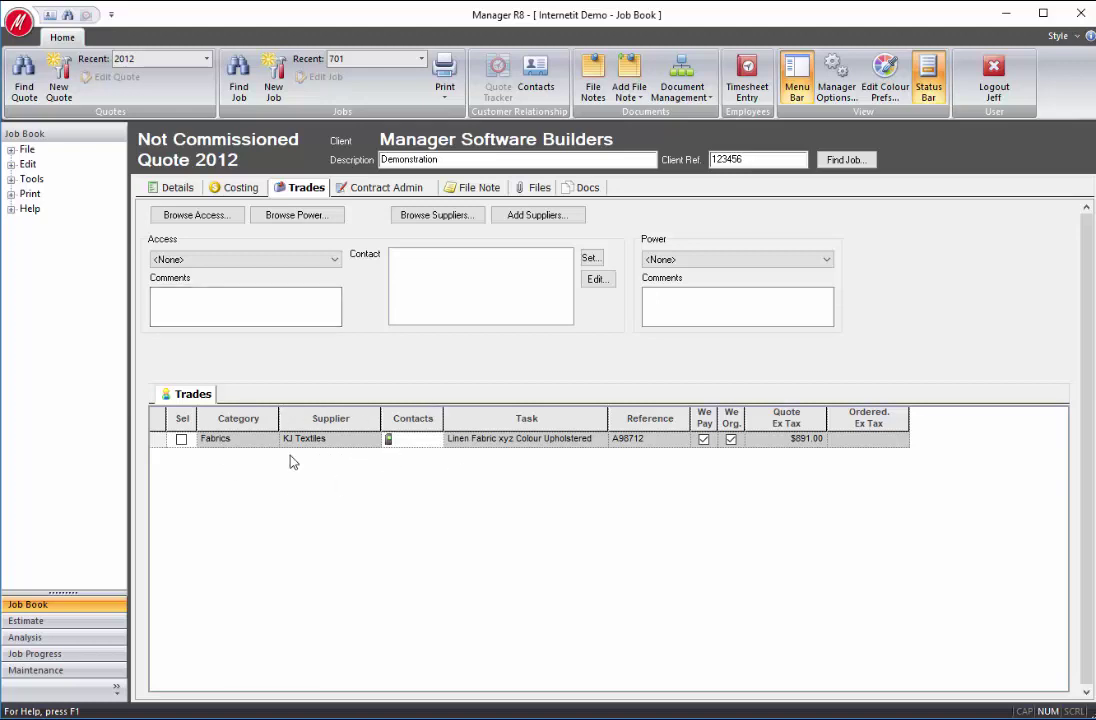
Add a file note with Client on the subject Quotation, reading "Looking Good", and mark it complete
click(467, 190)
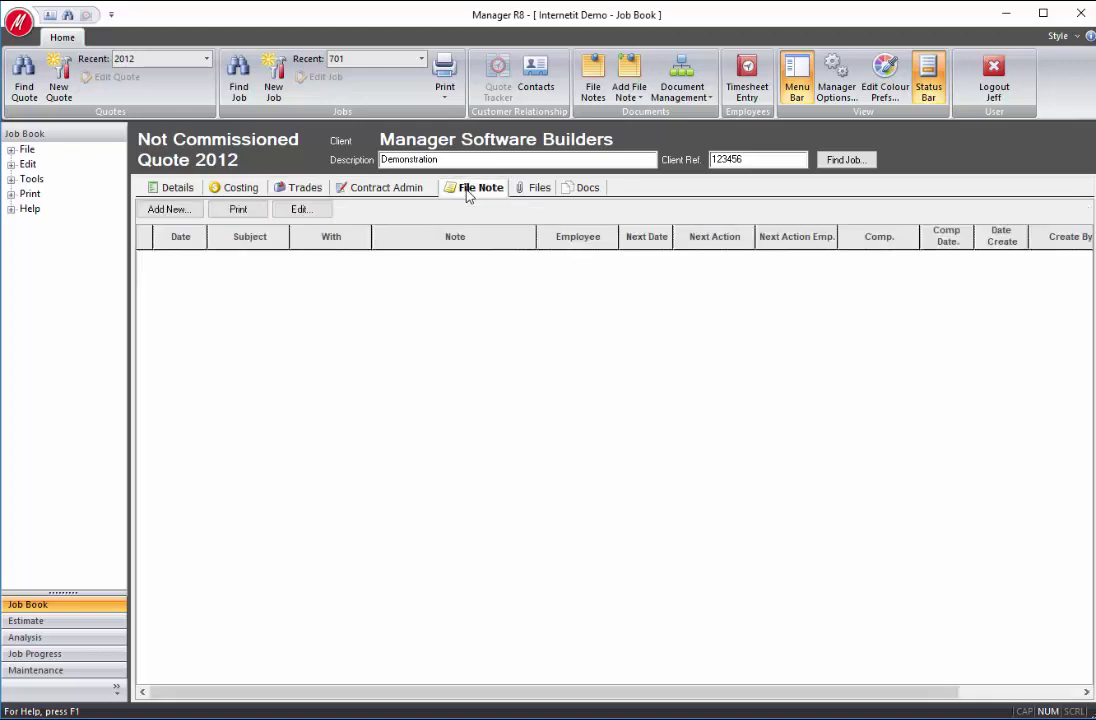
click(172, 210)
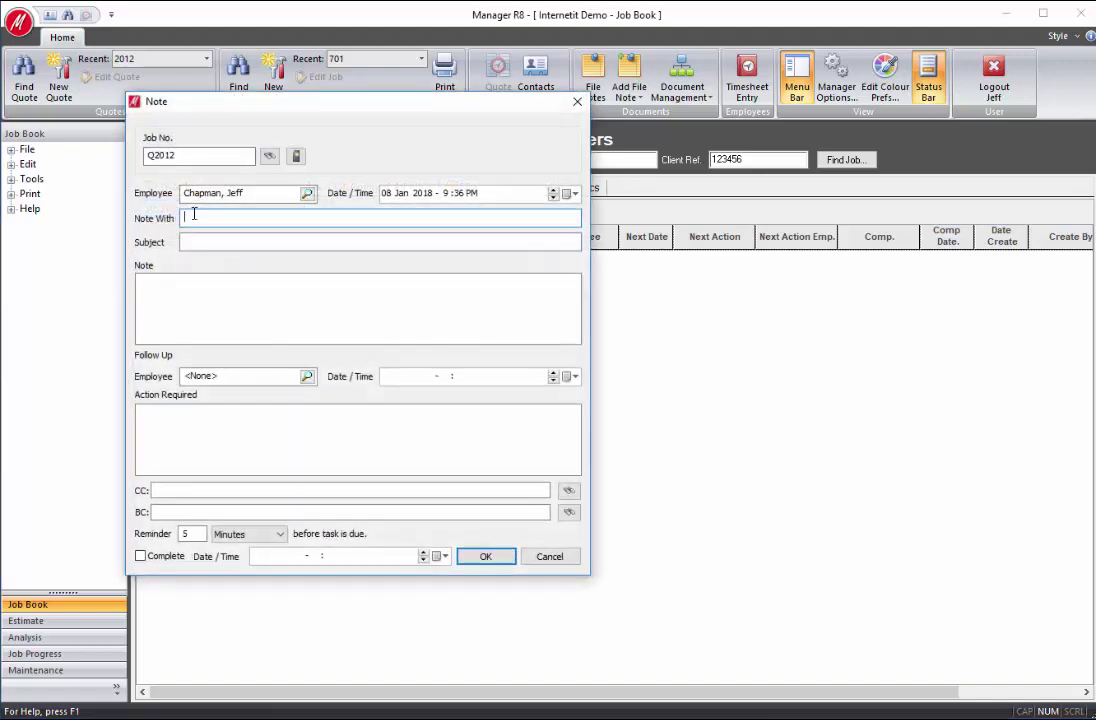
text(Client)
key(Tab)
text(Quotation)
click(204, 289)
text(Looking Good)
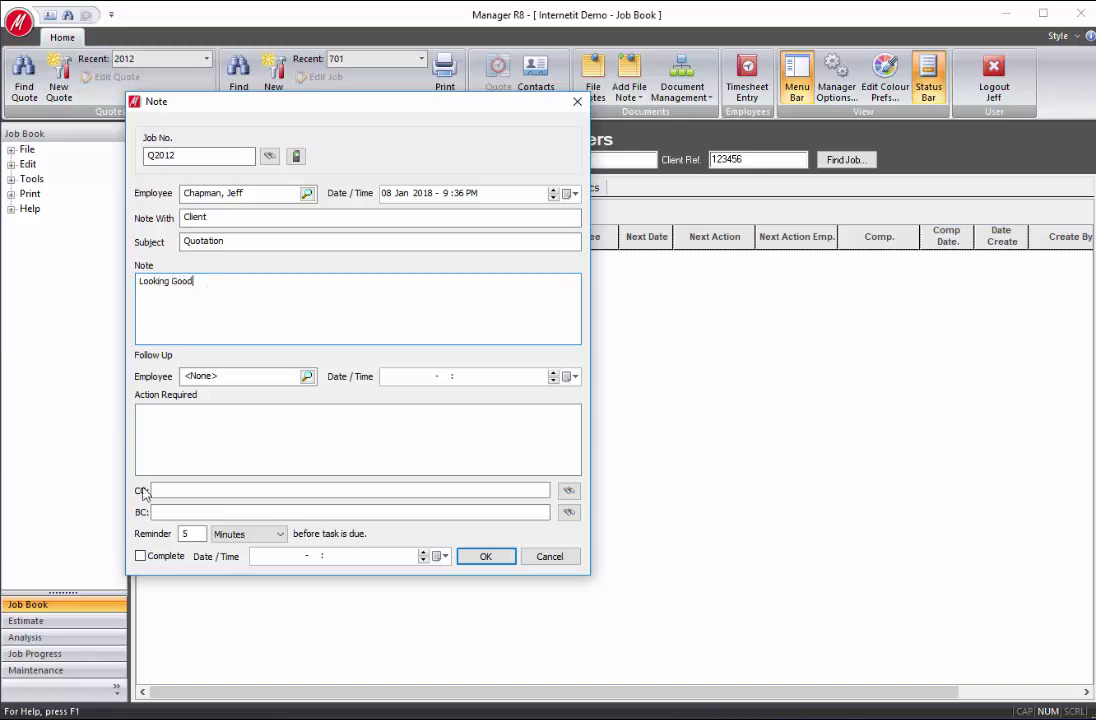
click(141, 556)
click(485, 556)
Open the Quote Tracker from the quote's details and review the Demonstration quote's row through to its last file note
click(177, 189)
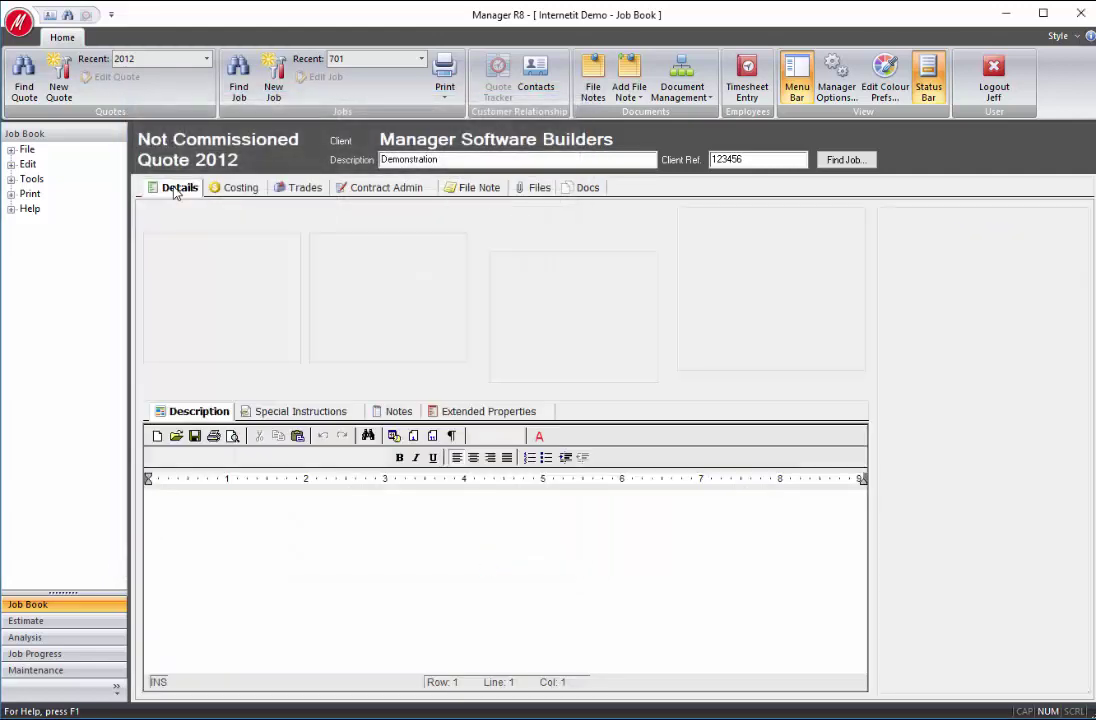
click(497, 80)
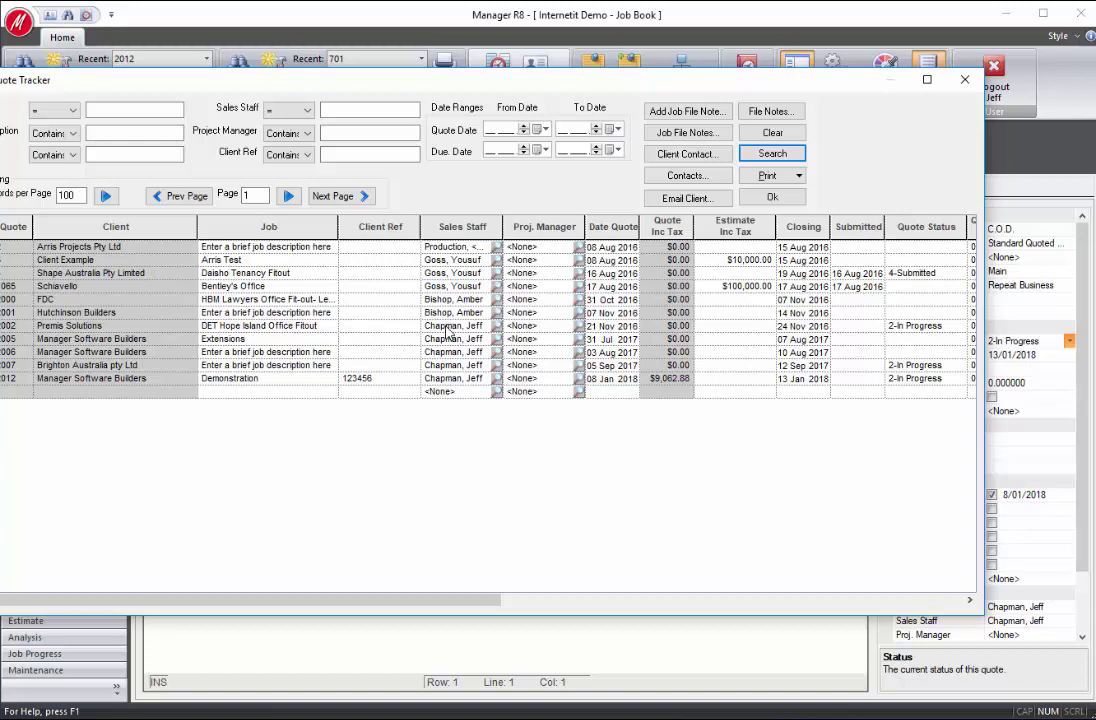
click(403, 380)
drag(476, 600, 518, 602)
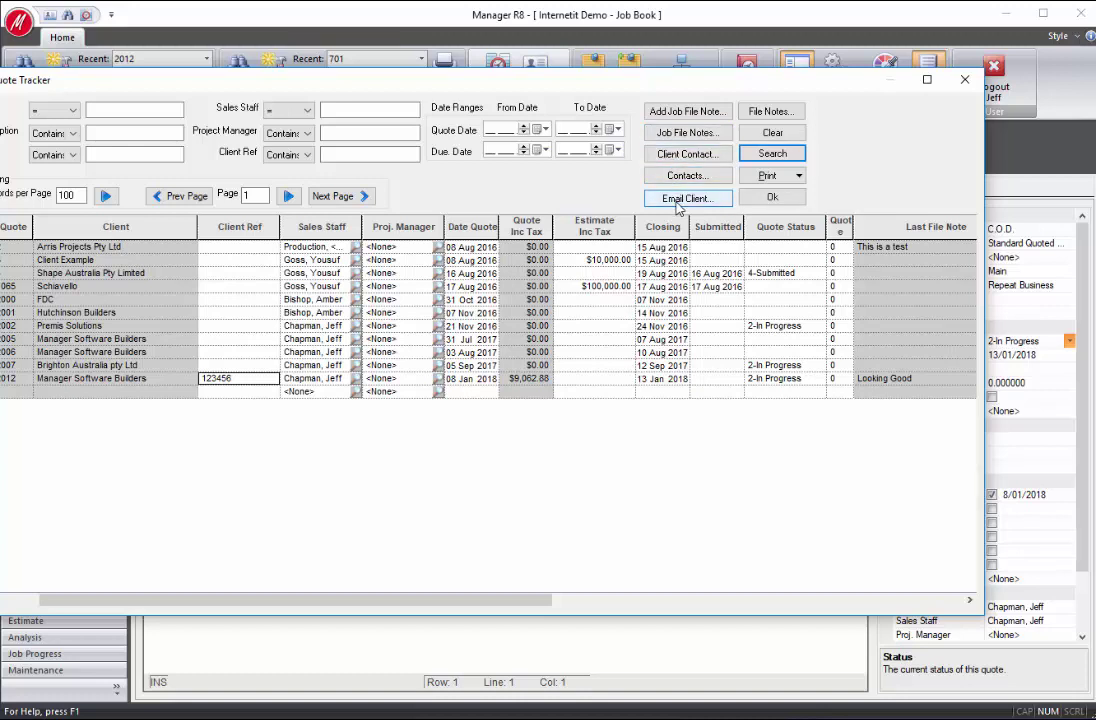
Filter the tracked quotes to sales staff containing the salesperson's first name, and open the Manager Software Builders quote 2012
click(320, 111)
text(Jeff)
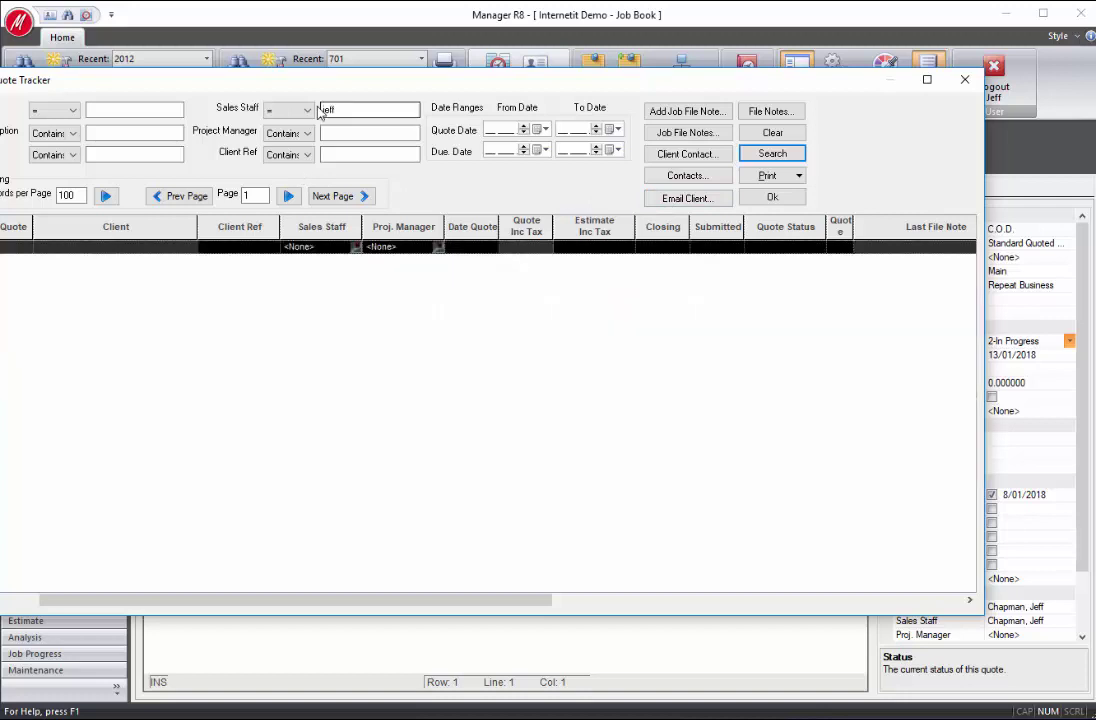
click(305, 110)
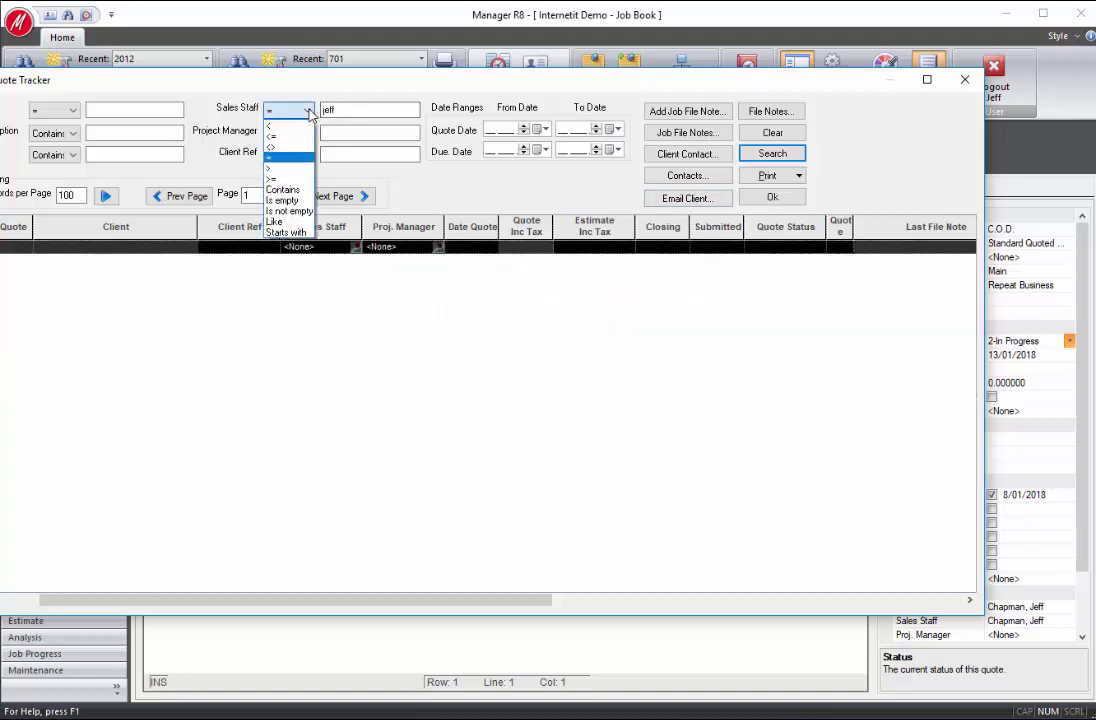
click(286, 192)
click(785, 160)
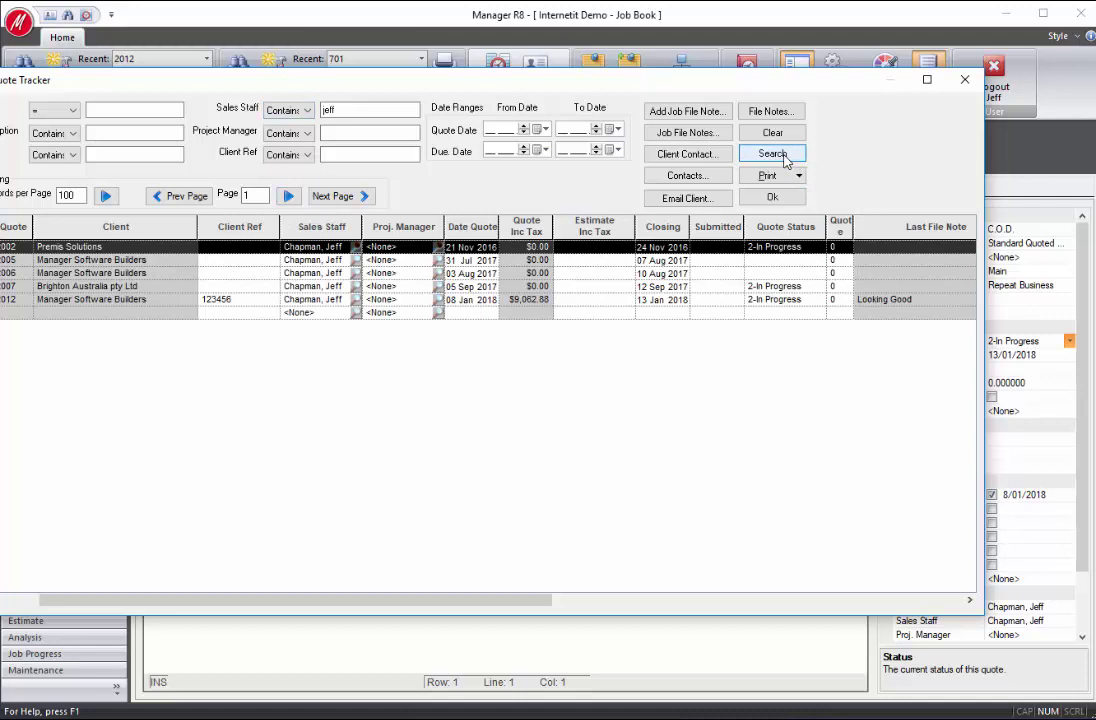
double_click(120, 300)
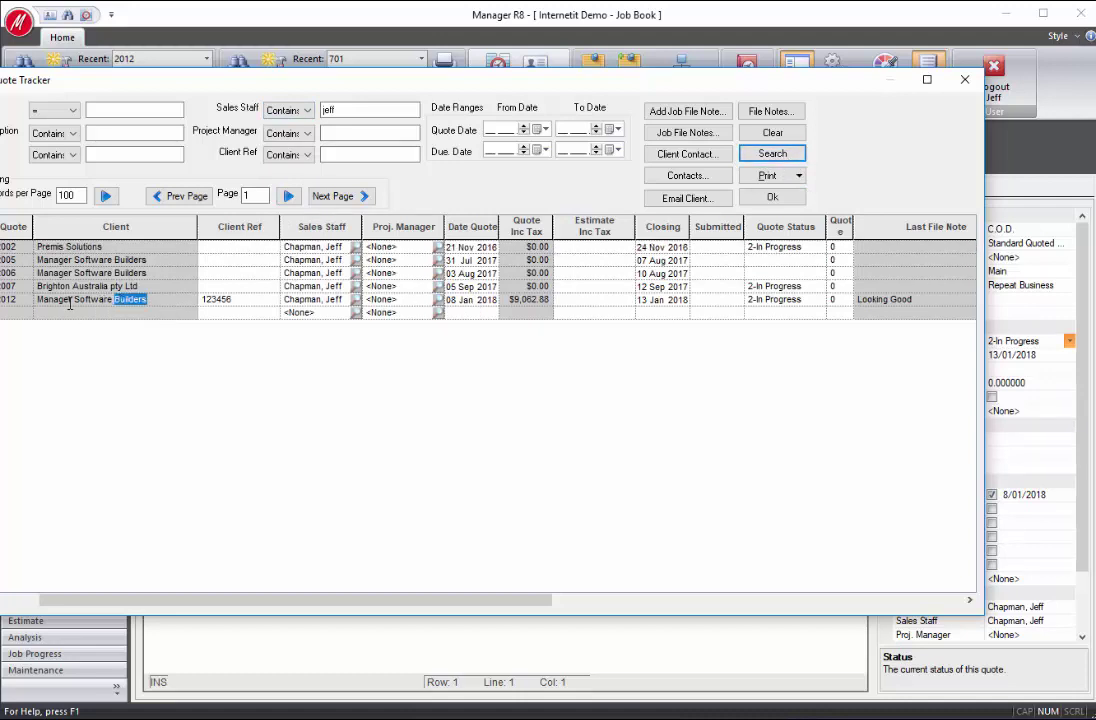
double_click(120, 300)
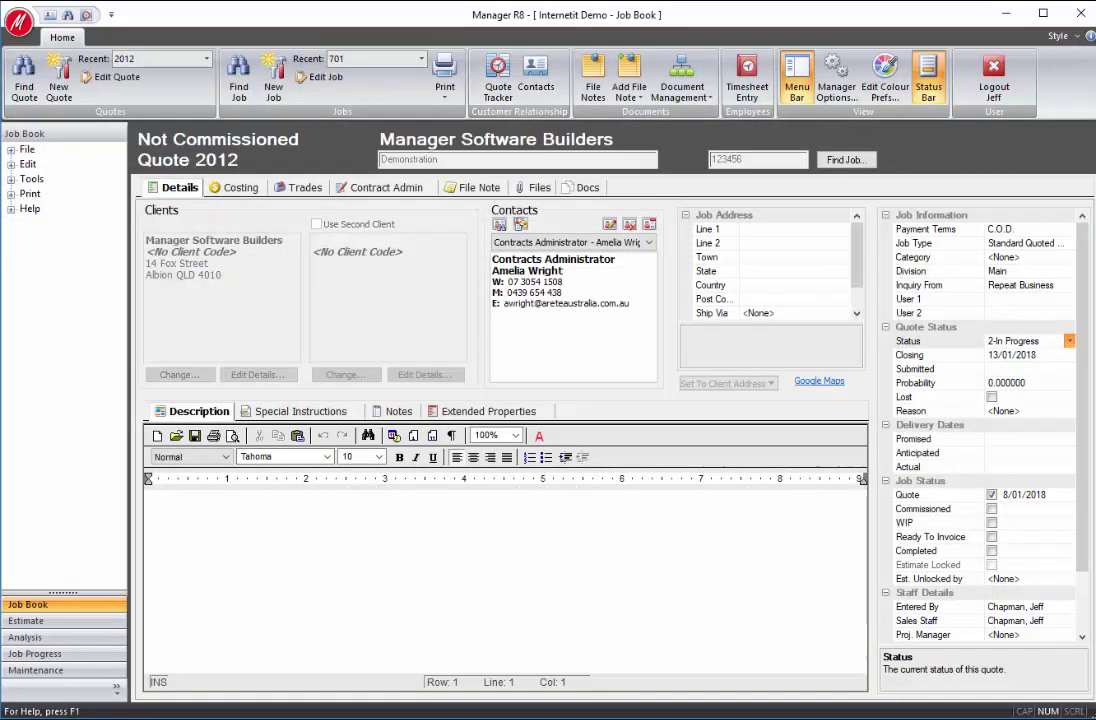